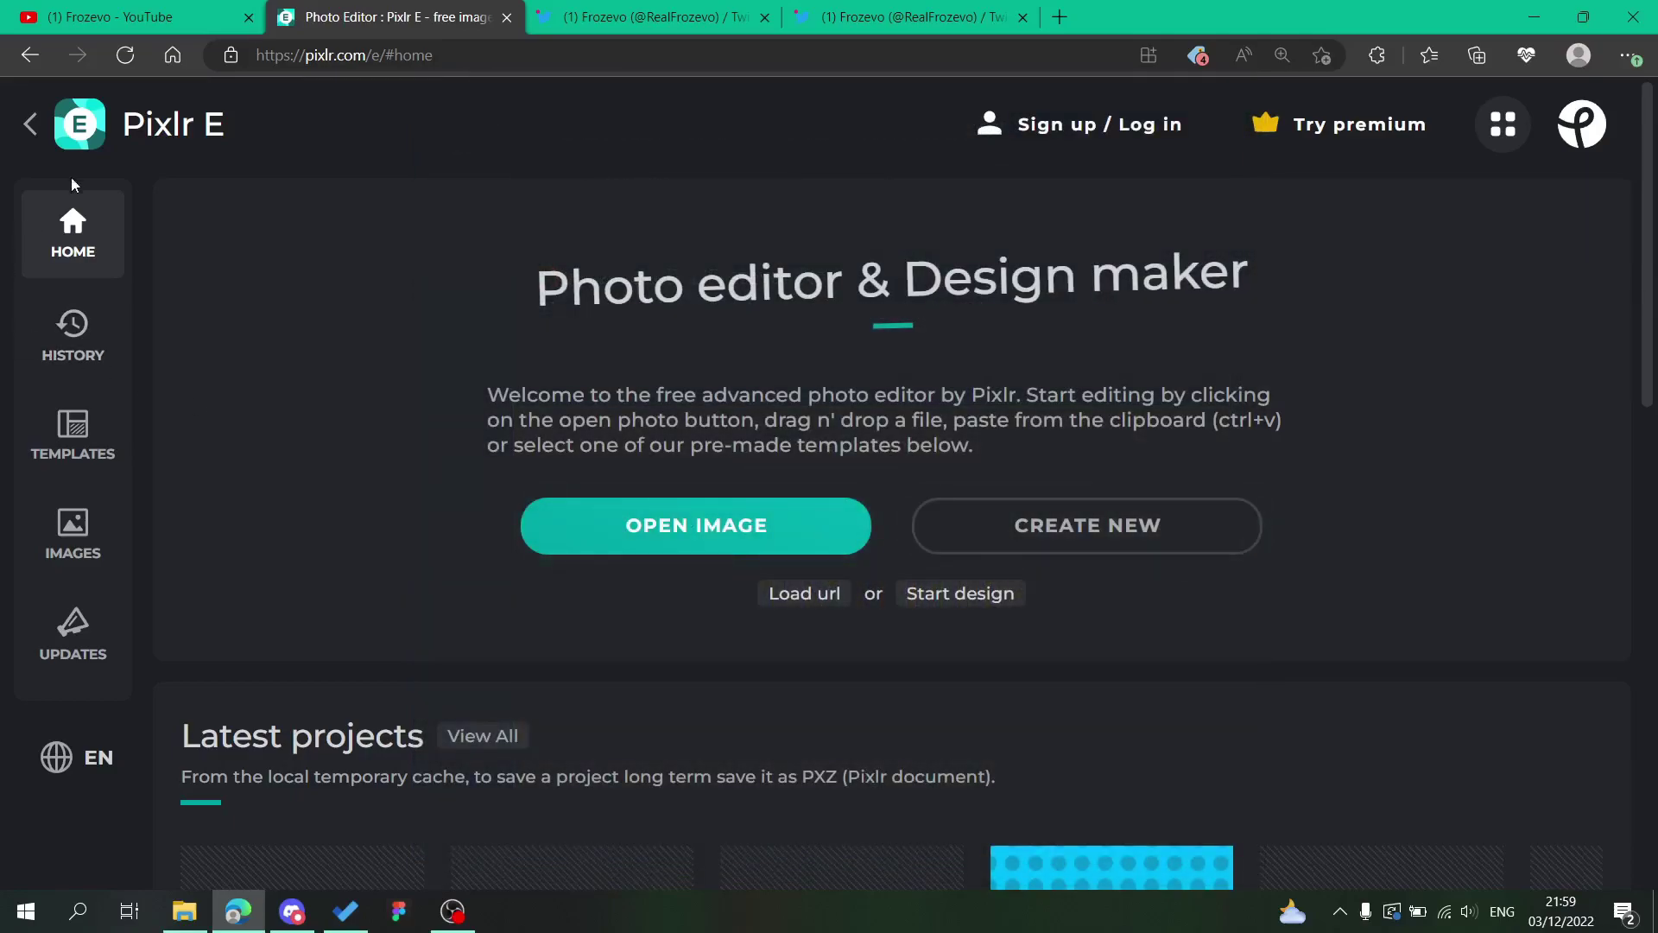
Create a new 1920x1080 canvas from the Wide 1080p preset
{"action": "left_click", "coordinate": [1085, 531]}
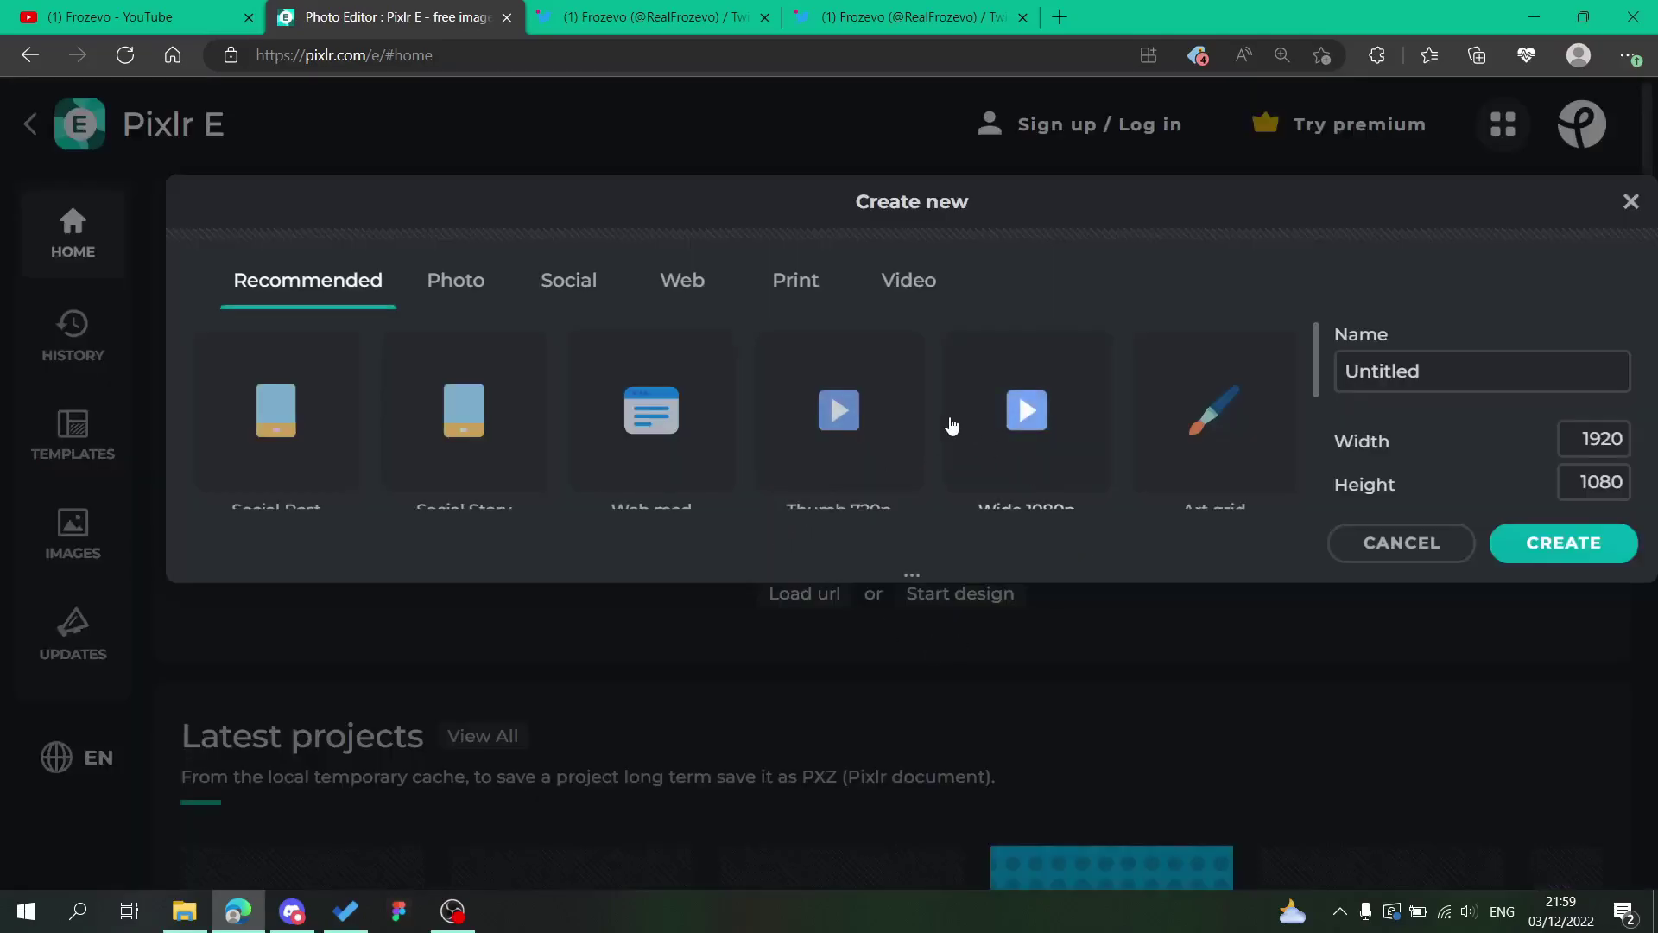
{"action": "left_click", "coordinate": [1041, 406]}
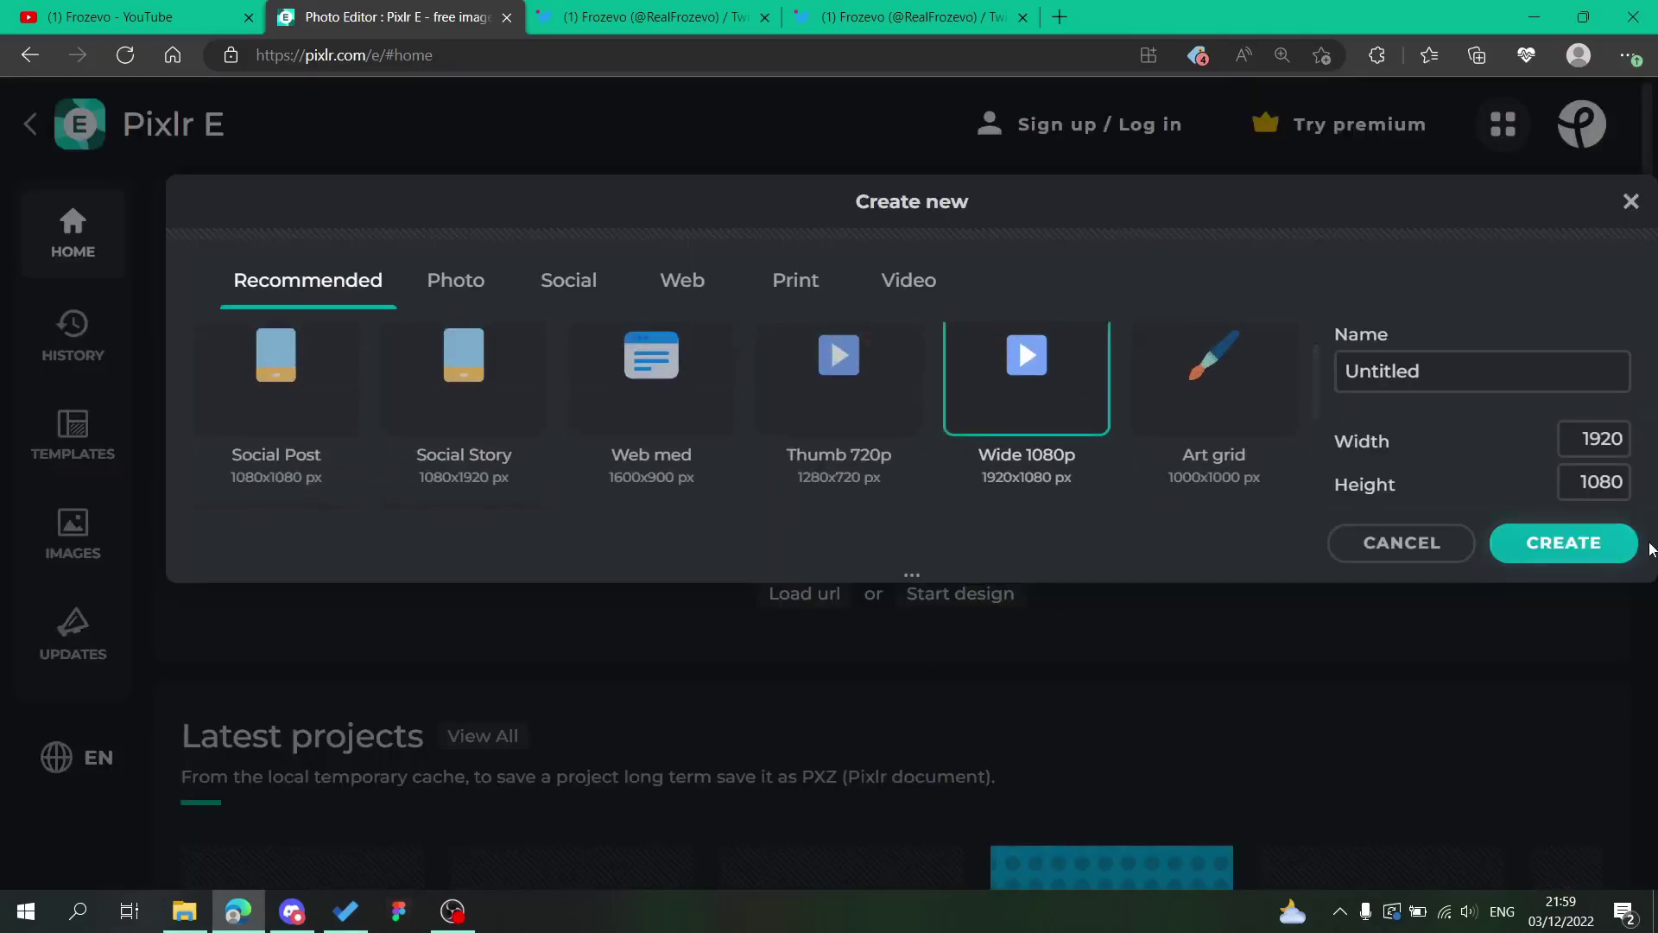
{"action": "left_click", "coordinate": [1546, 543]}
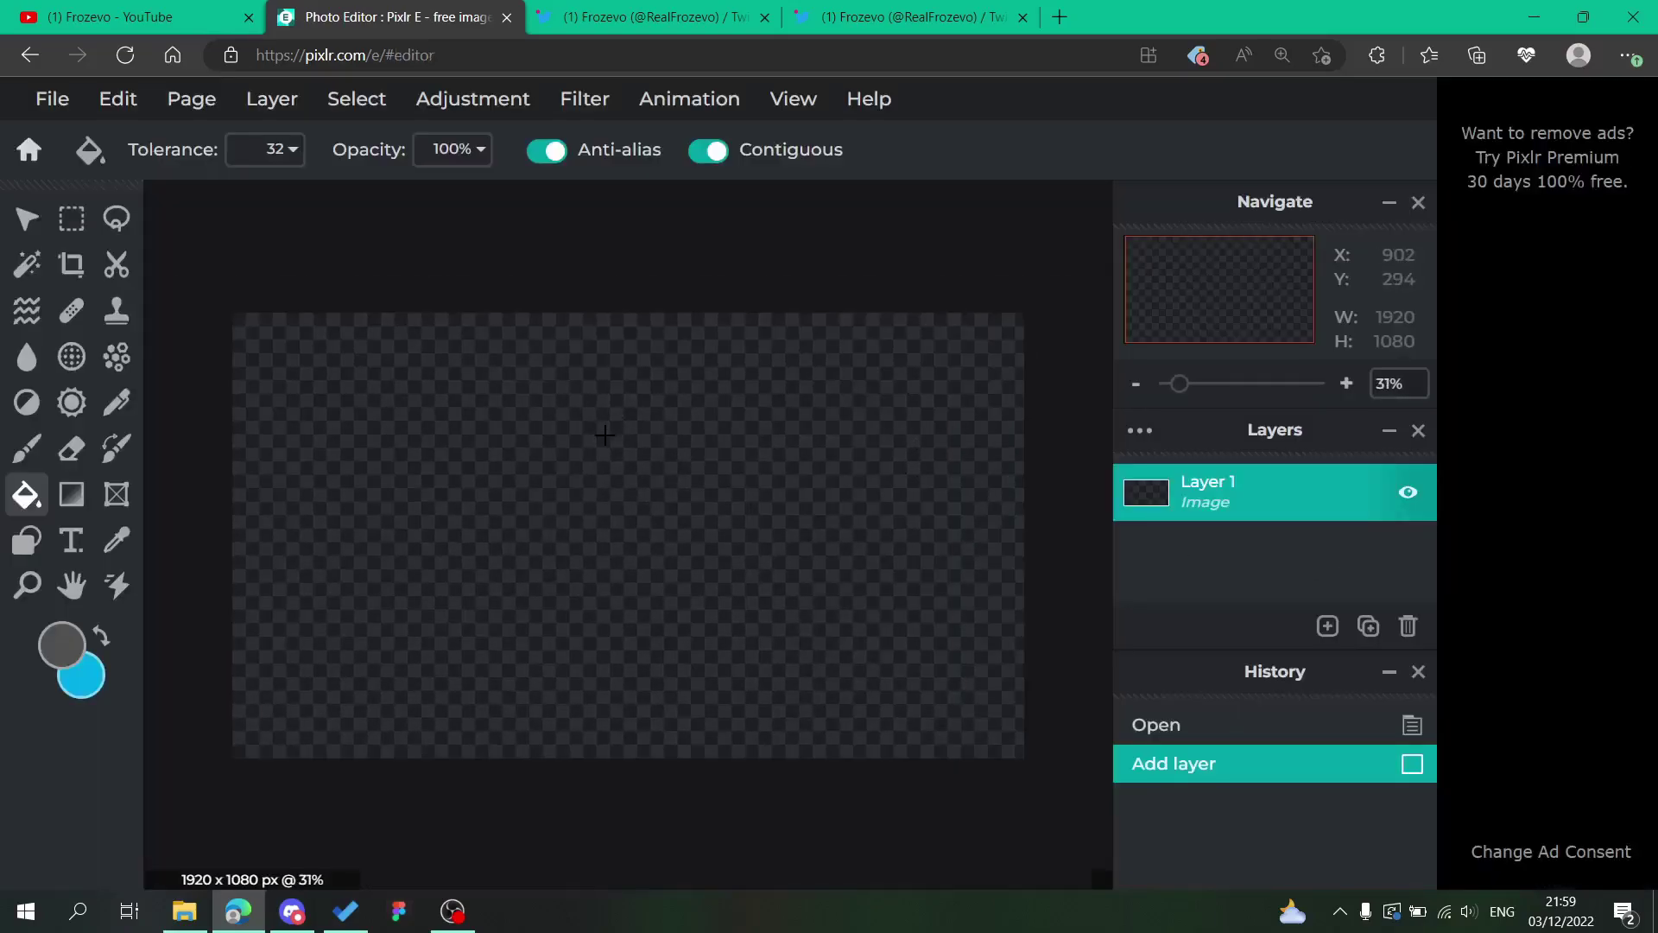
{"action": "key", "text": "ctrl+0"}
Add a text layer and replace the placeholder with ETHAN
{"action": "left_click", "coordinate": [1392, 597]}
{"action": "left_click", "coordinate": [1392, 598]}
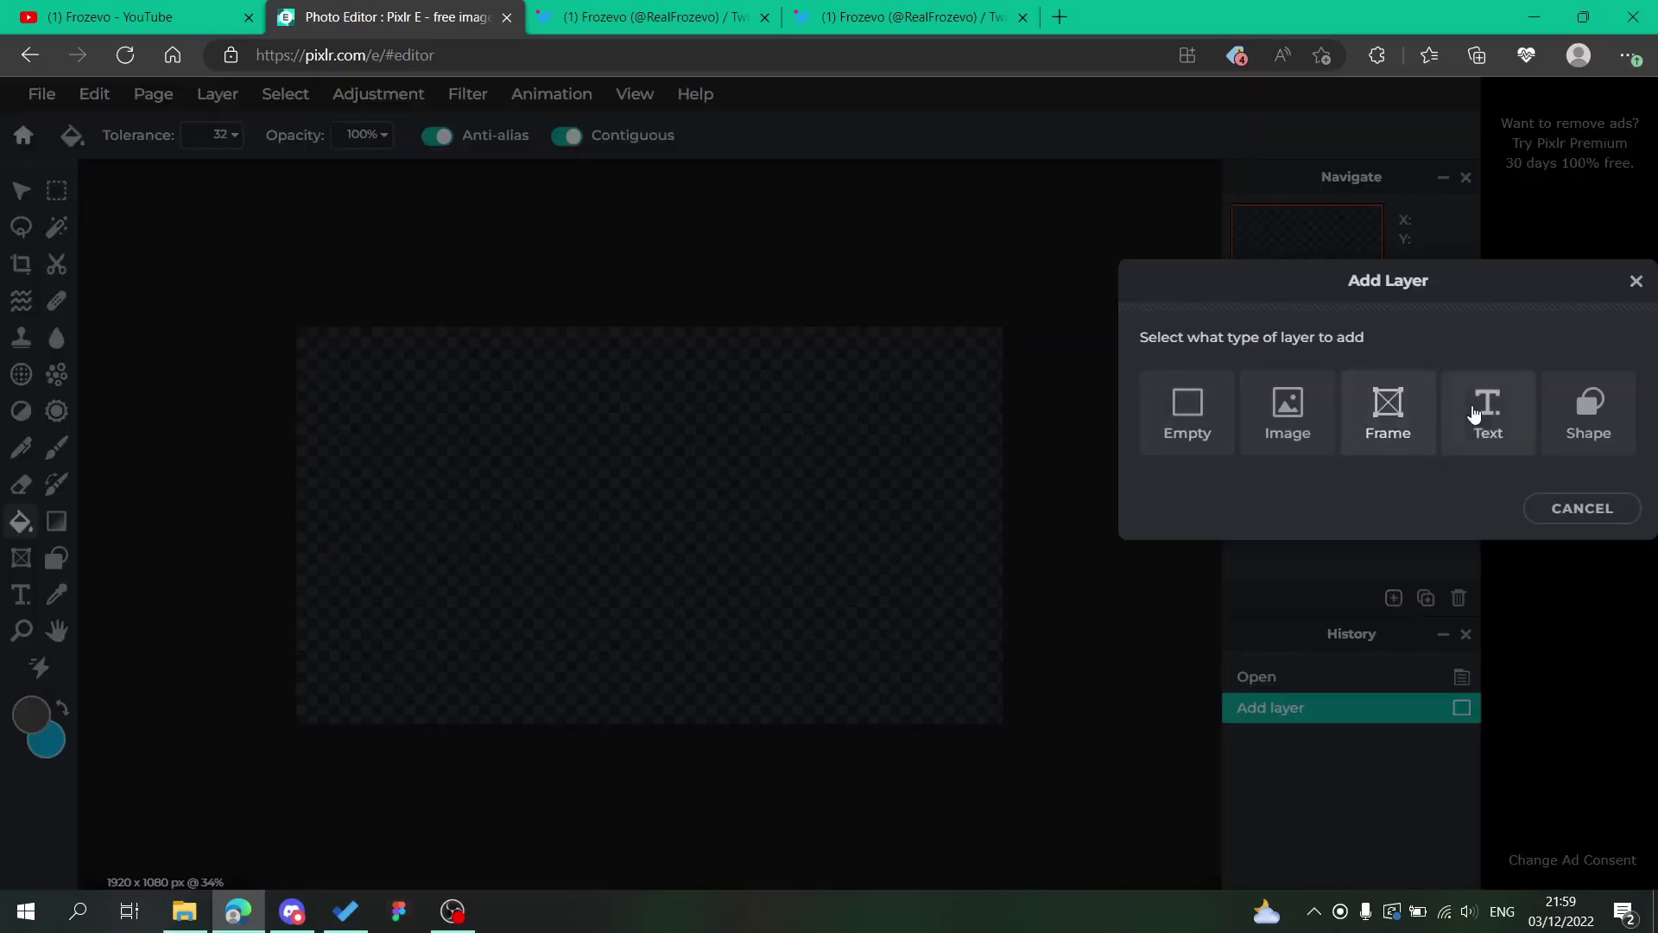
{"action": "left_click", "coordinate": [1485, 417]}
{"action": "double_click", "coordinate": [826, 502]}
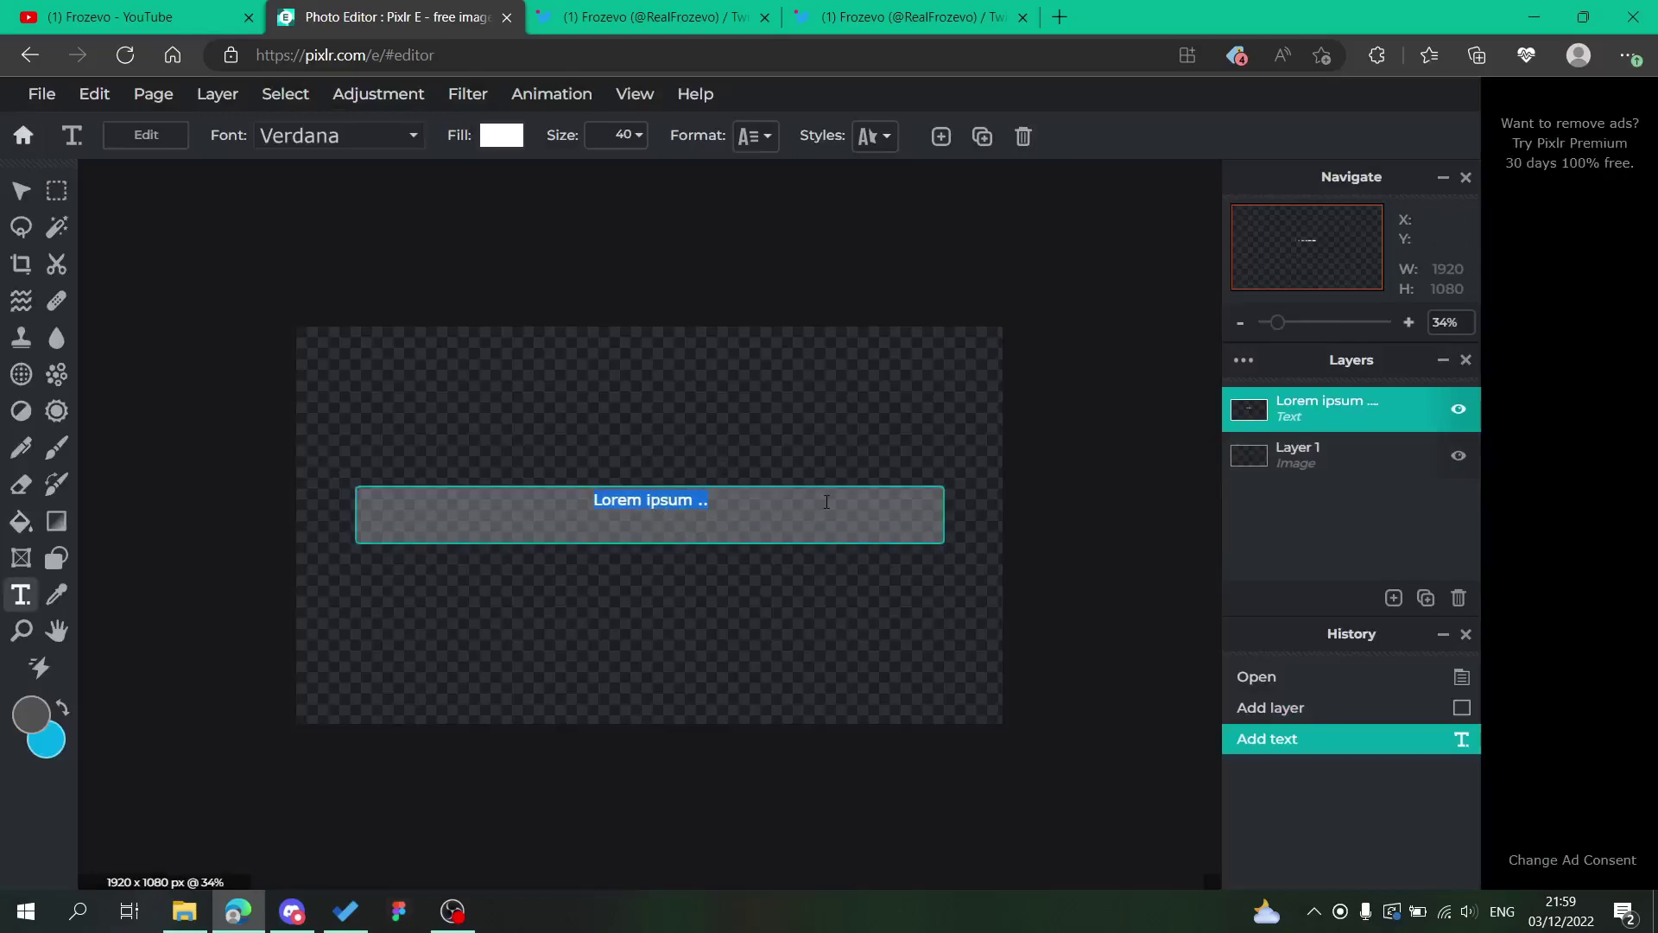
{"action": "type", "text": "ETHAN"}
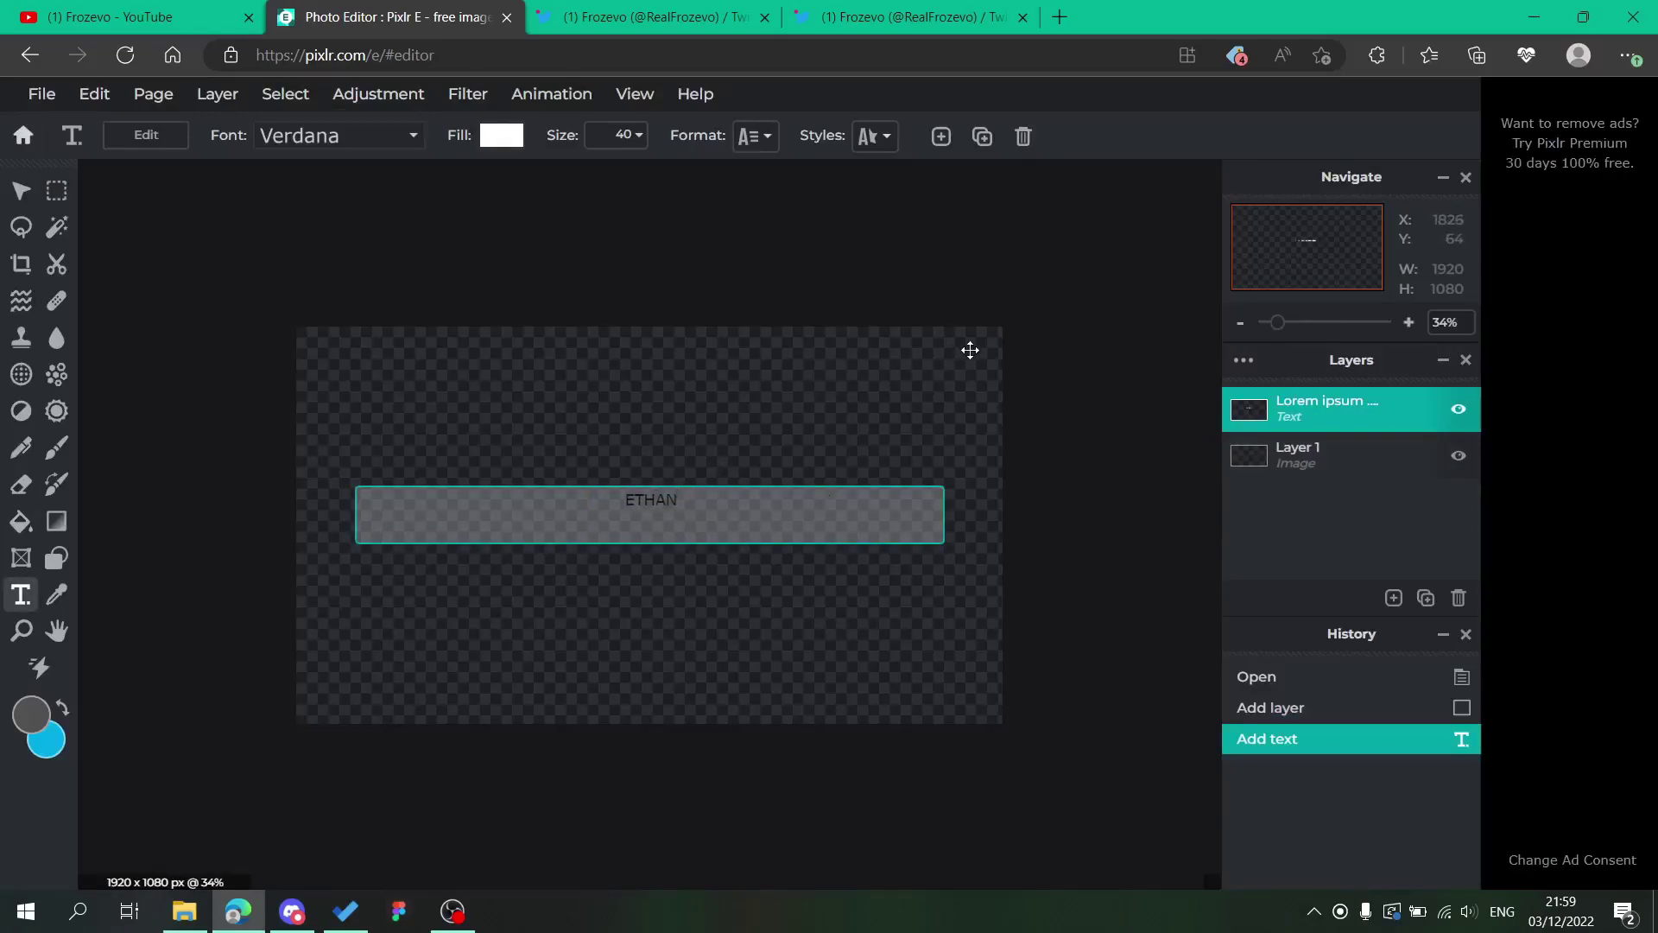
{"action": "left_click", "coordinate": [971, 349]}
Enlarge the white ETHAN text to size 285 and centre it on the canvas
{"action": "left_click_drag", "start_coordinate": [914, 496], "coordinate": [400, 633]}
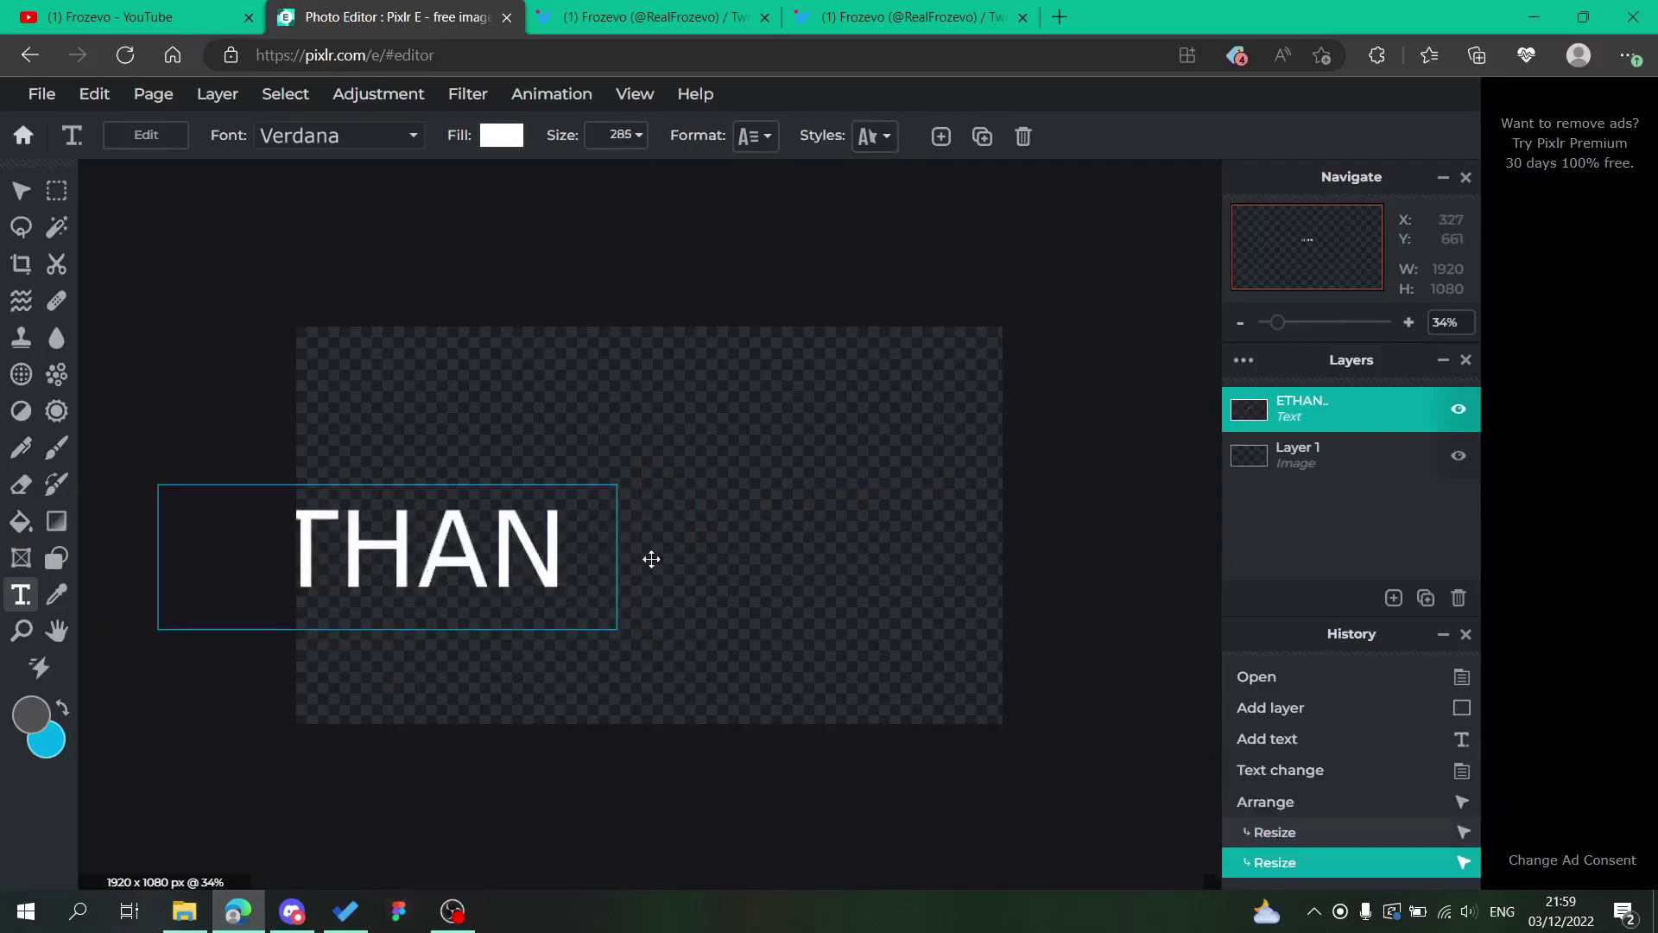
{"action": "left_click_drag", "start_coordinate": [408, 566], "coordinate": [700, 544]}
{"action": "left_click_drag", "start_coordinate": [610, 518], "coordinate": [581, 508]}
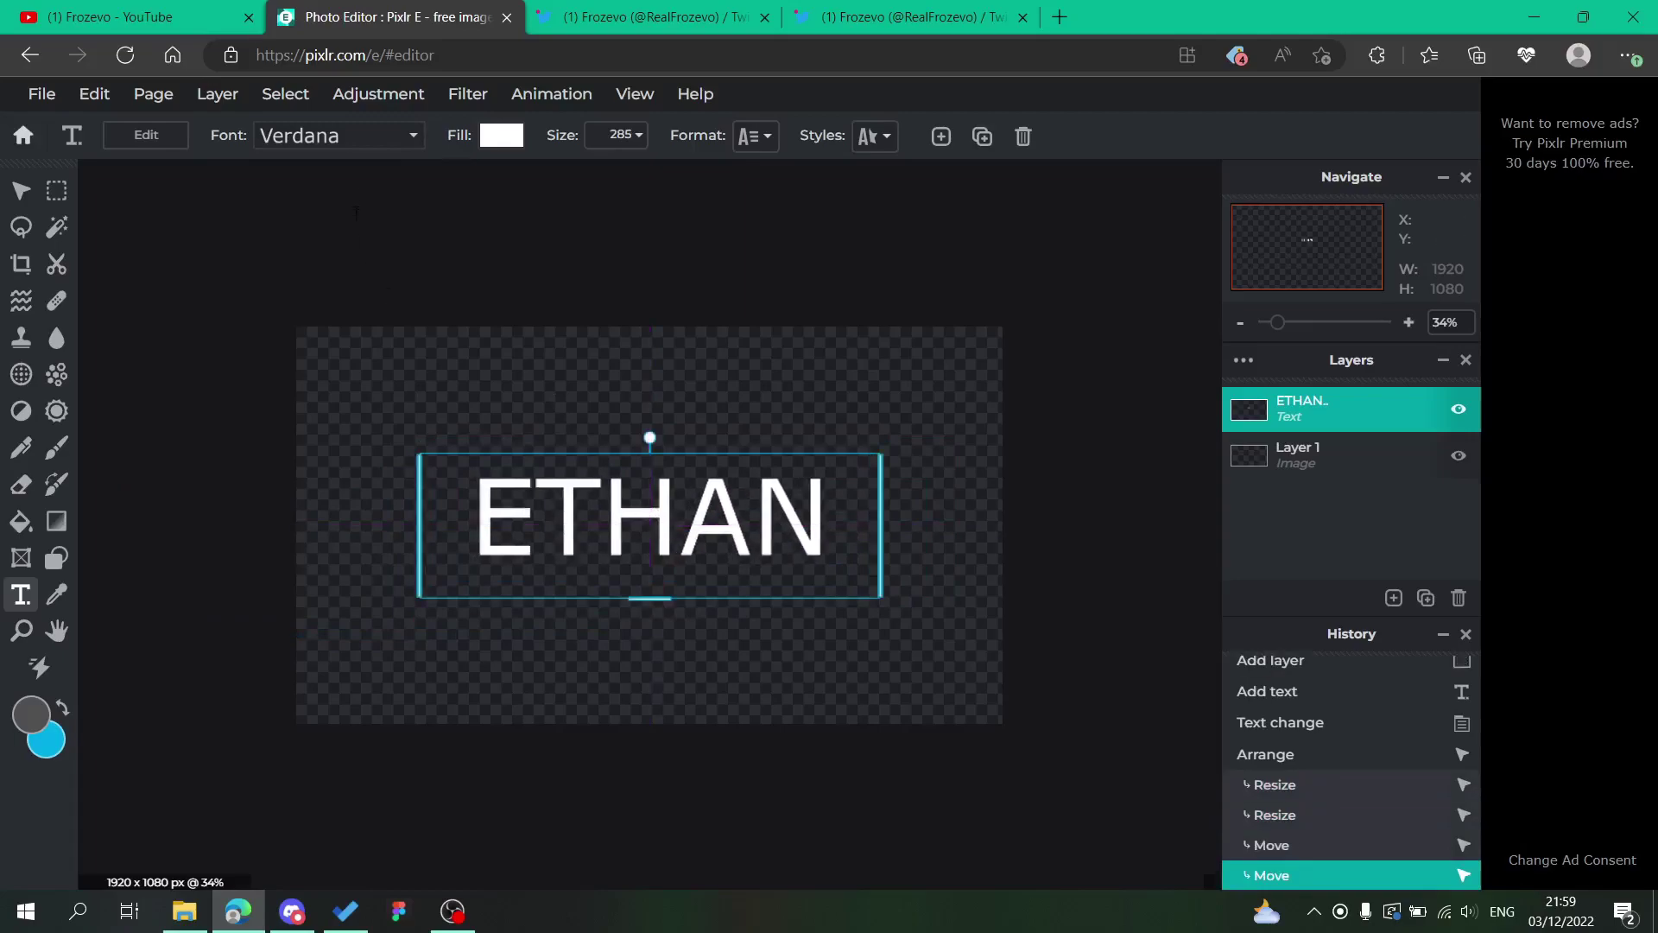
Set the ETHAN text in the Fredokaone font
{"action": "left_click", "coordinate": [354, 141]}
{"action": "left_click", "coordinate": [316, 226]}
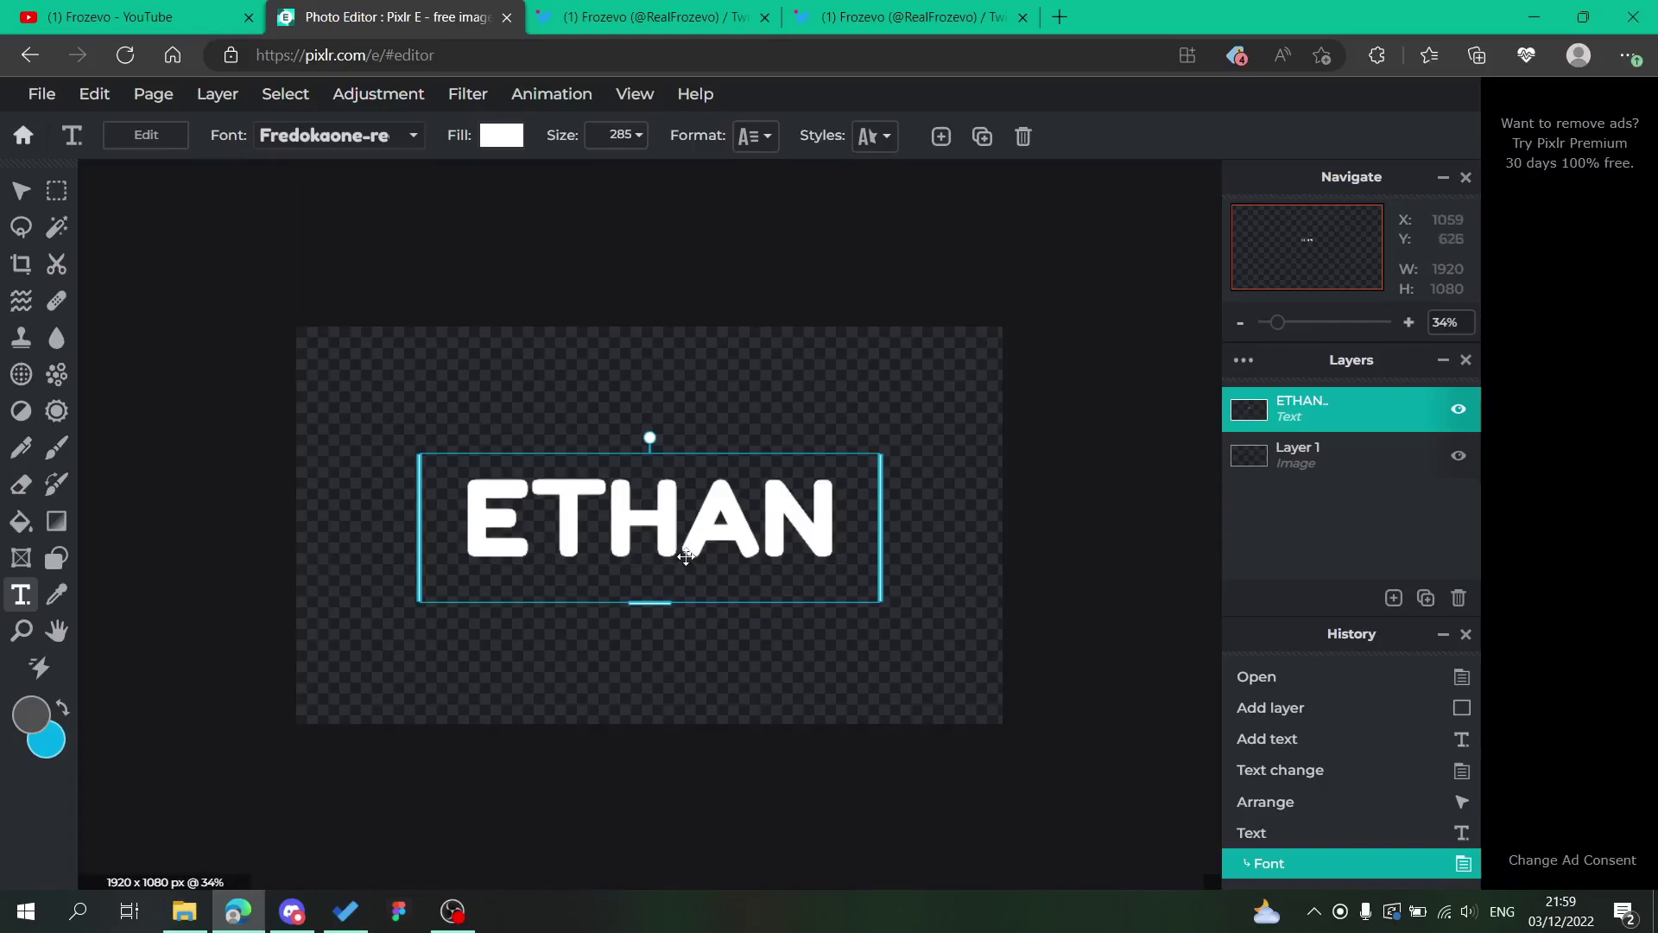
{"action": "scroll", "coordinate": [685, 557], "scroll_direction": "up", "scroll_amount": 3}
{"action": "scroll", "coordinate": [686, 557], "scroll_direction": "down", "scroll_amount": 2}
{"action": "left_click", "coordinate": [1392, 415]}
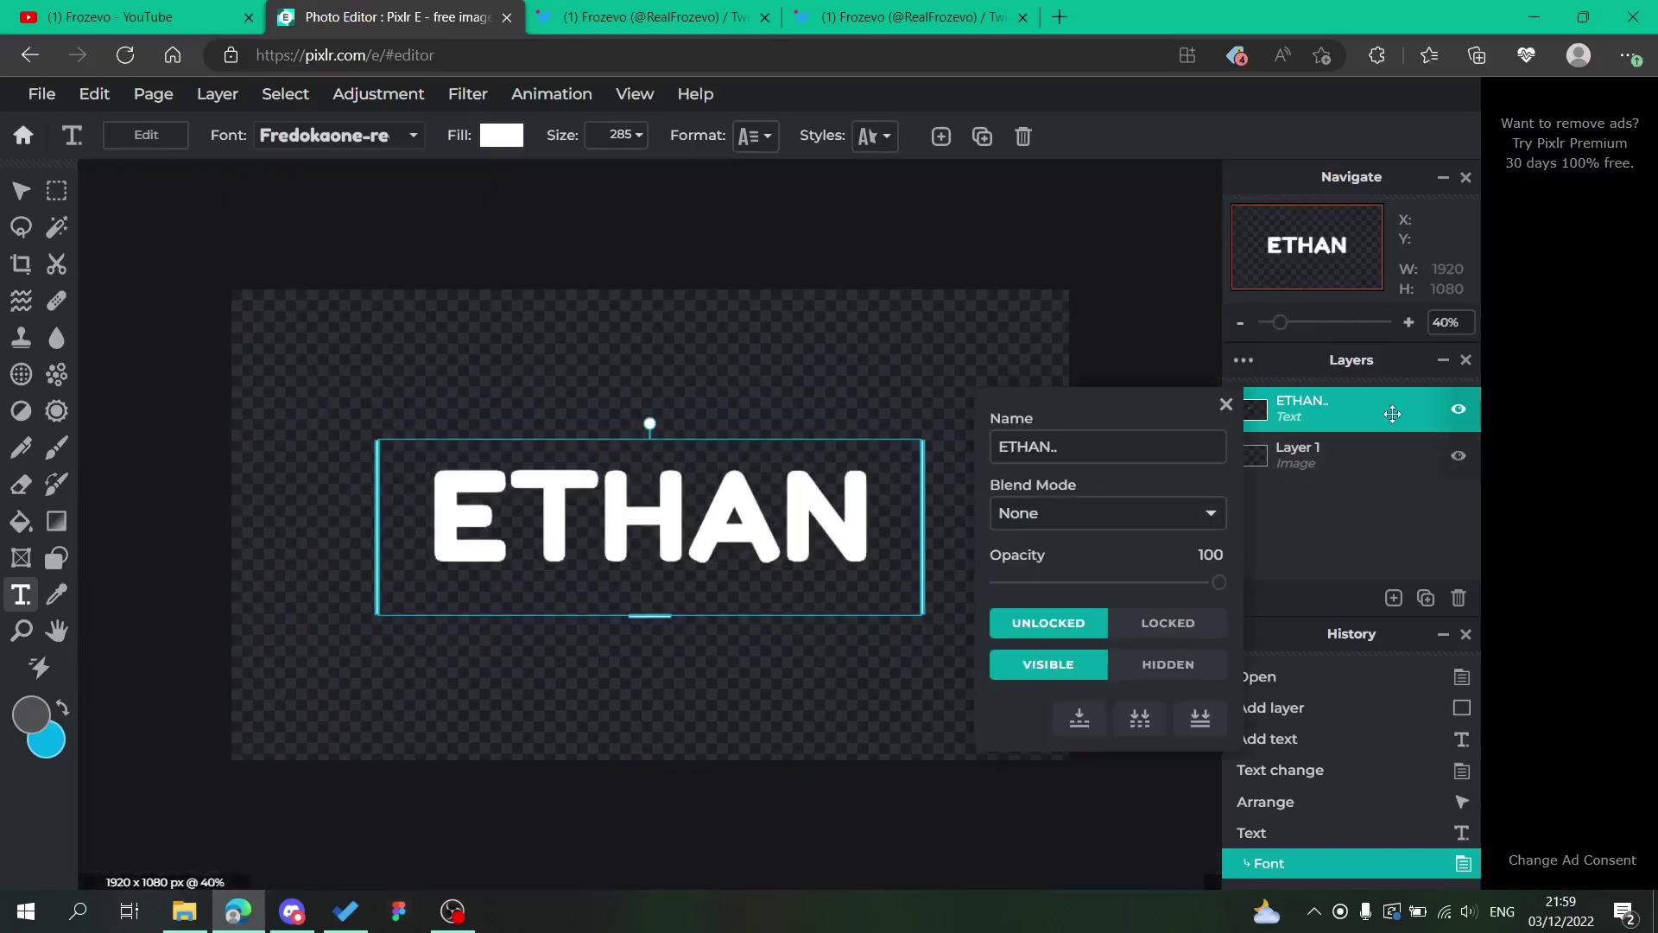
{"action": "left_click", "coordinate": [1226, 404]}
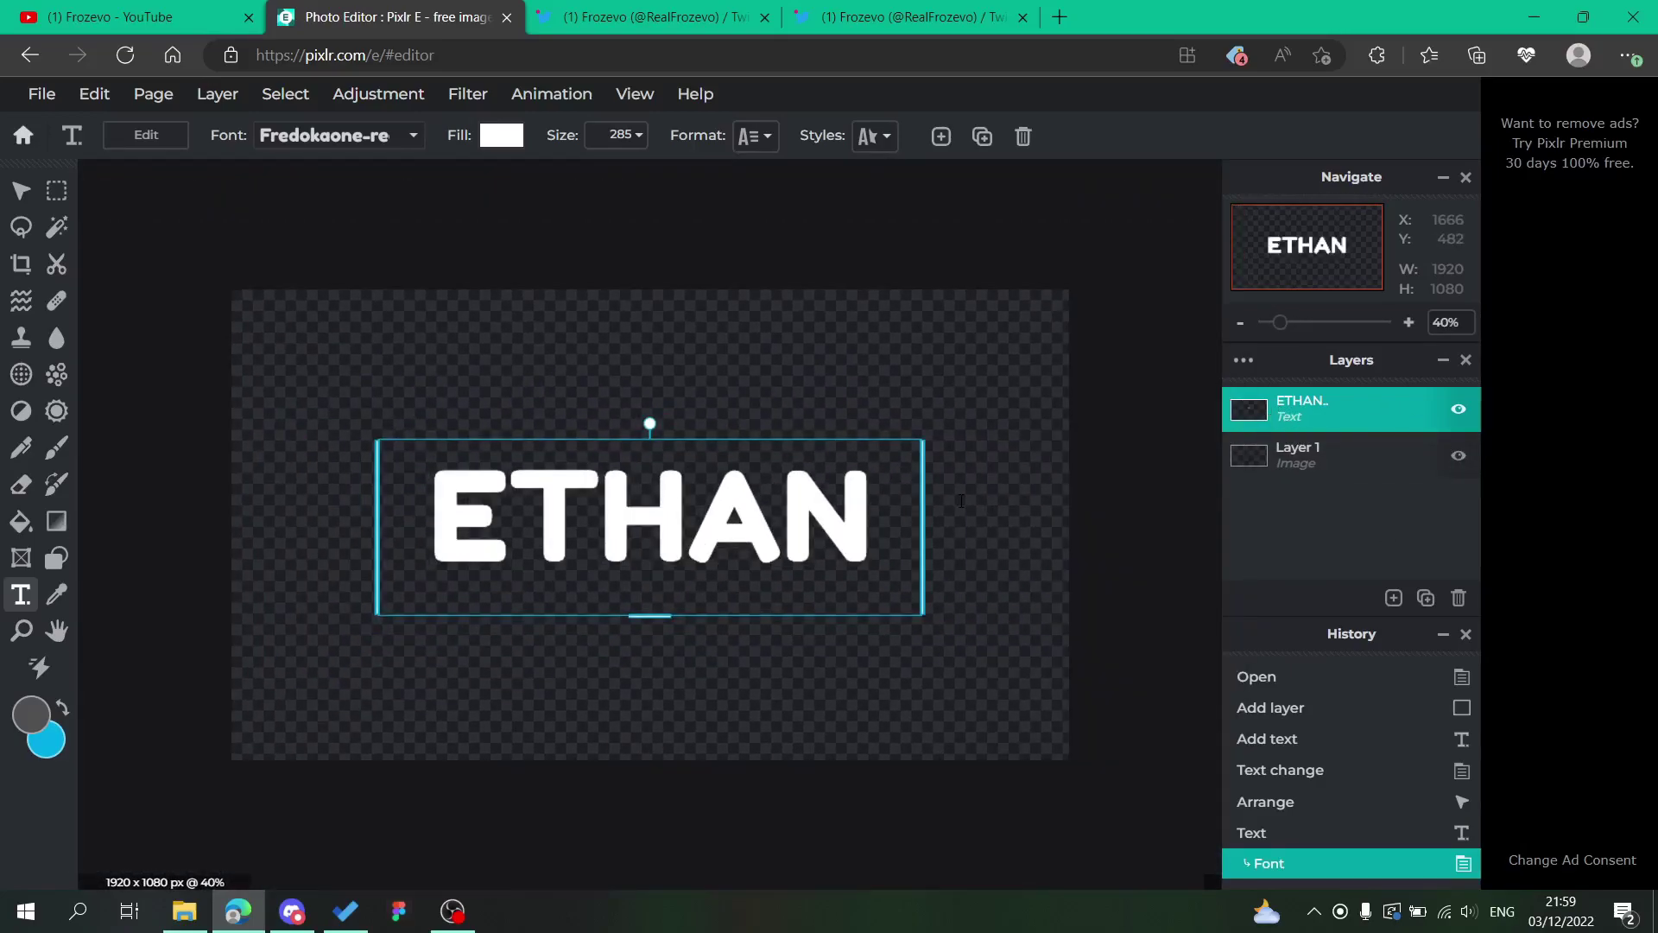
Duplicate the ETHAN layer and rasterize both copies into image layers
{"action": "key", "text": "ctrl+j"}
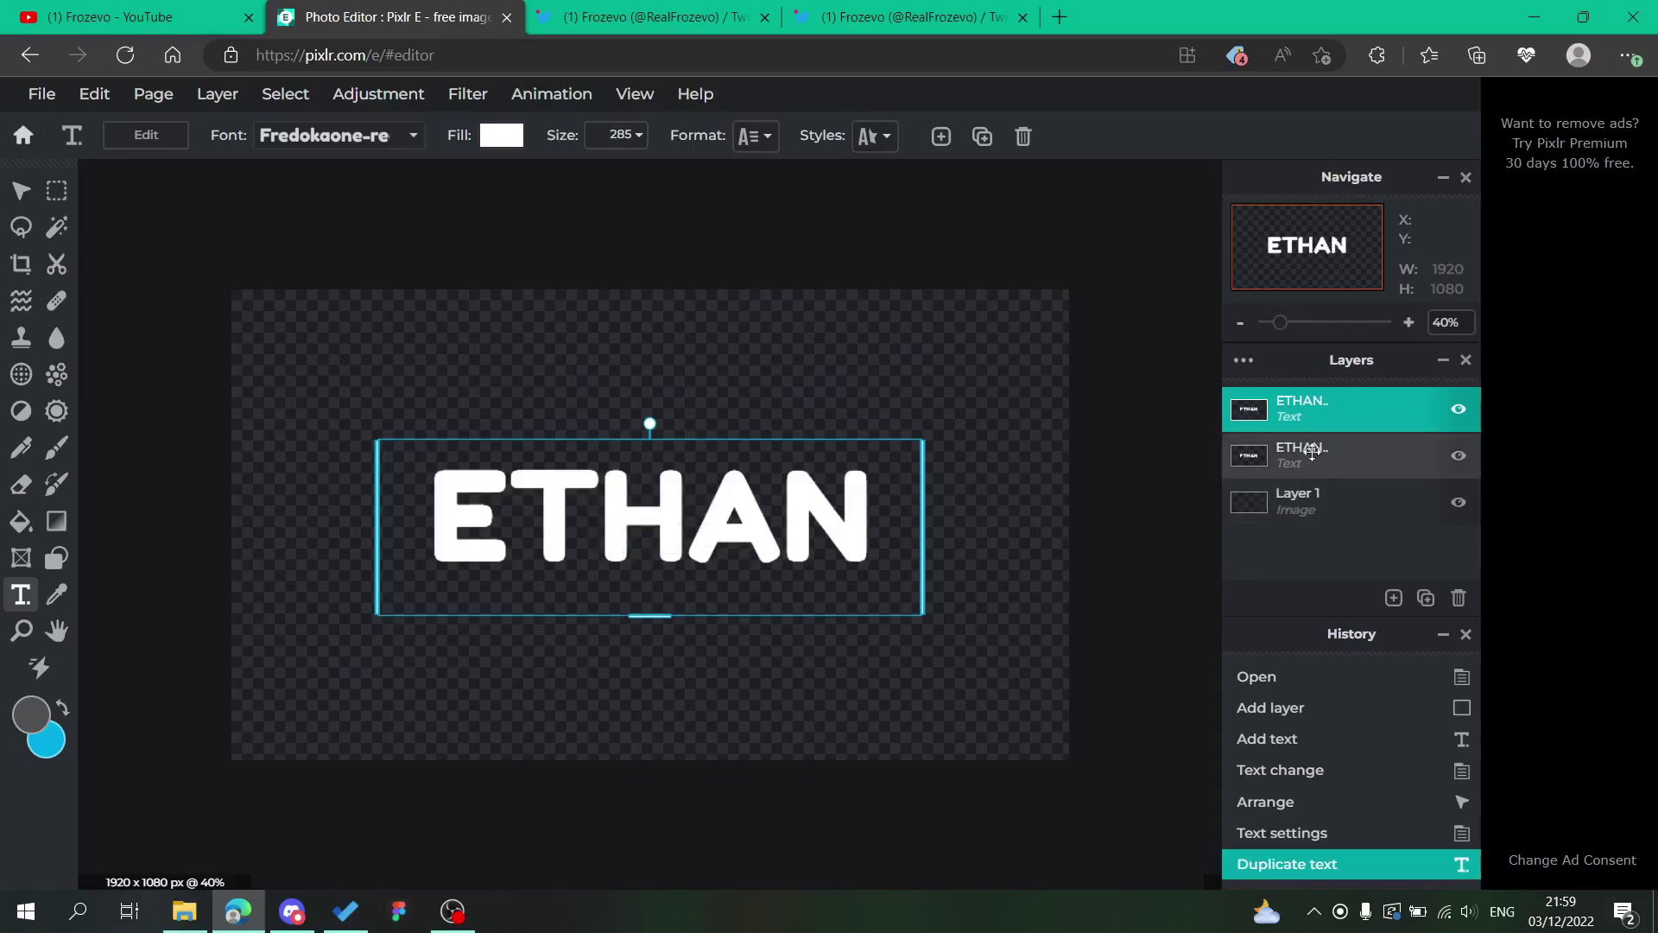
{"action": "left_click", "coordinate": [211, 97]}
{"action": "left_click", "coordinate": [220, 315]}
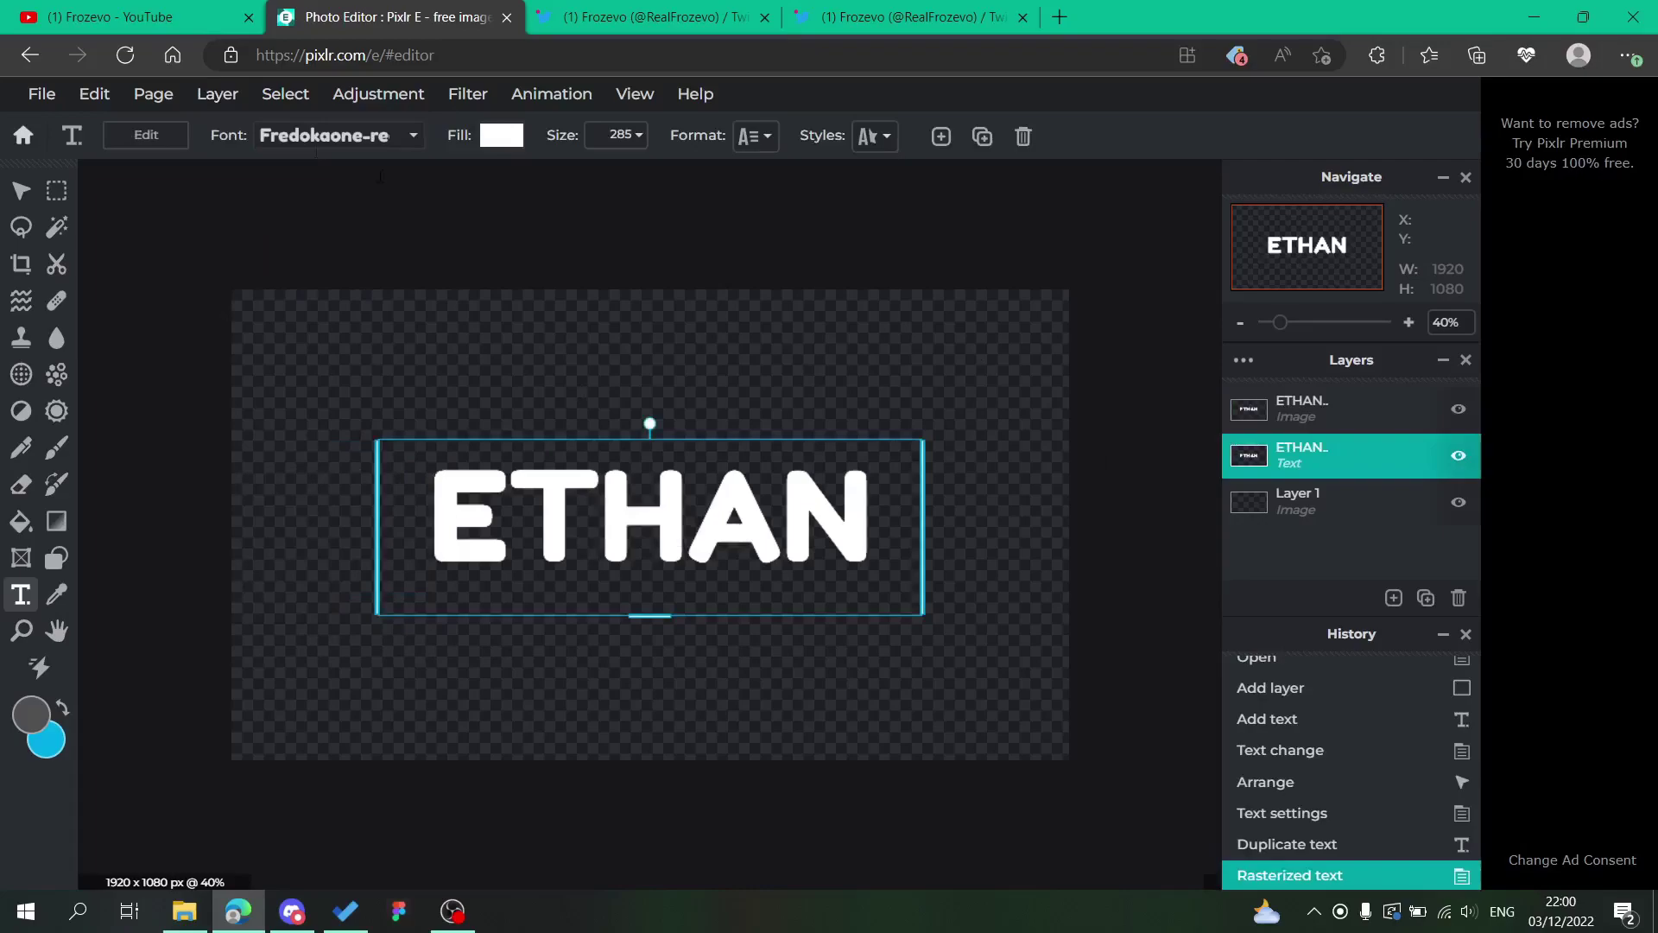
{"action": "left_click", "coordinate": [214, 94]}
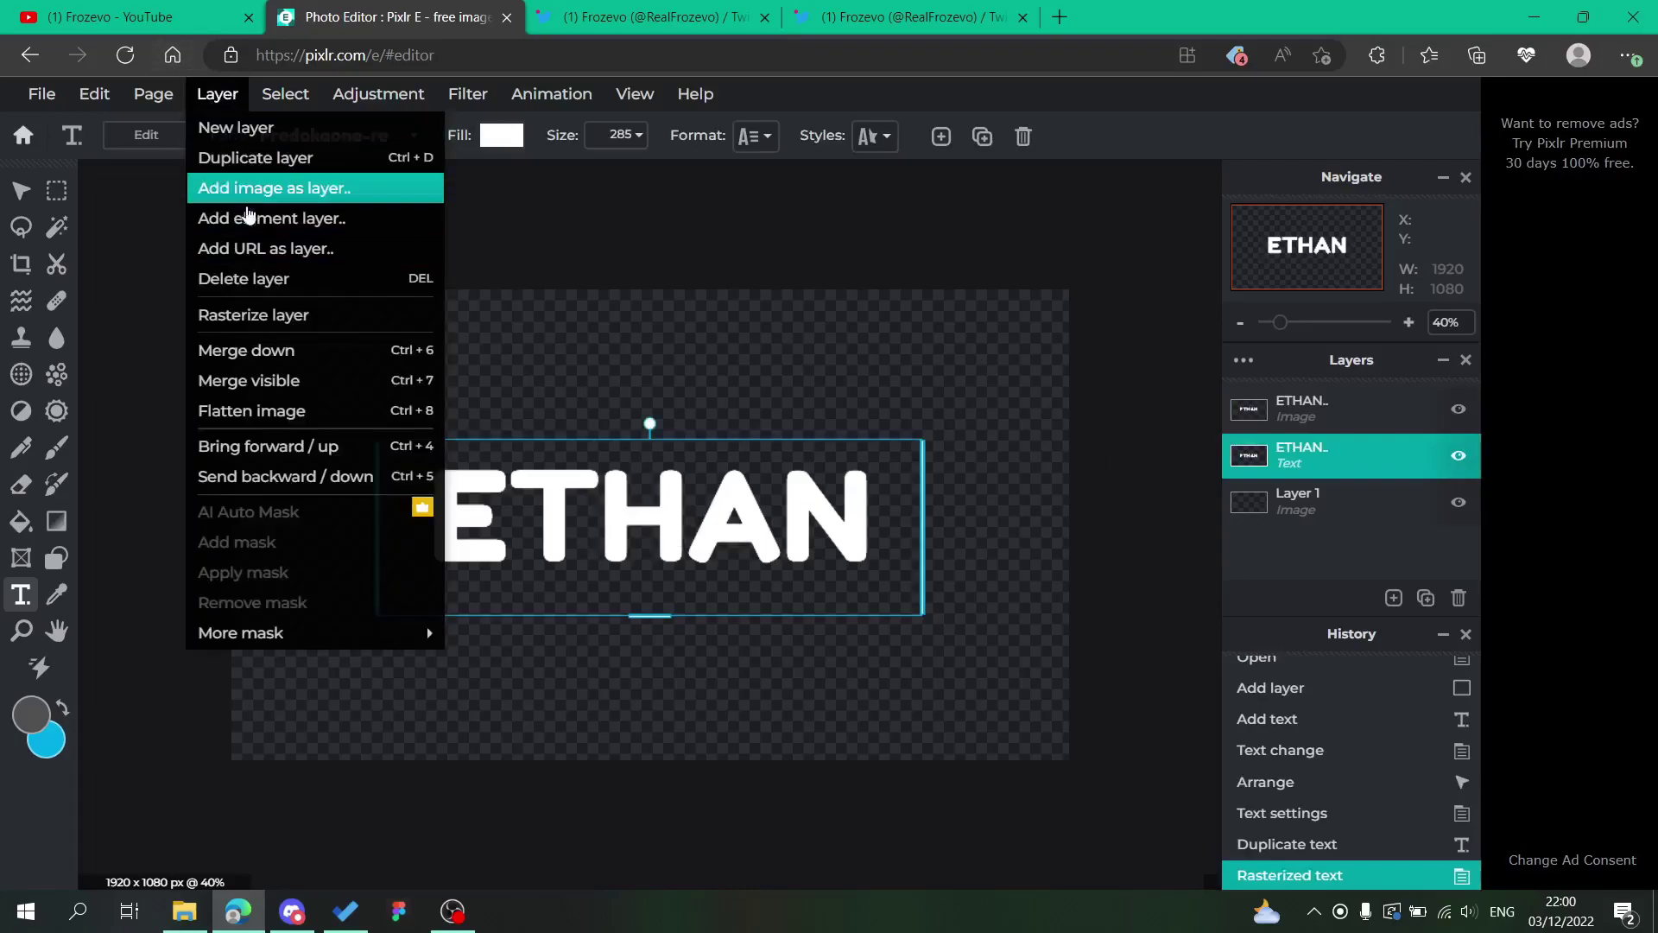
{"action": "left_click", "coordinate": [232, 315]}
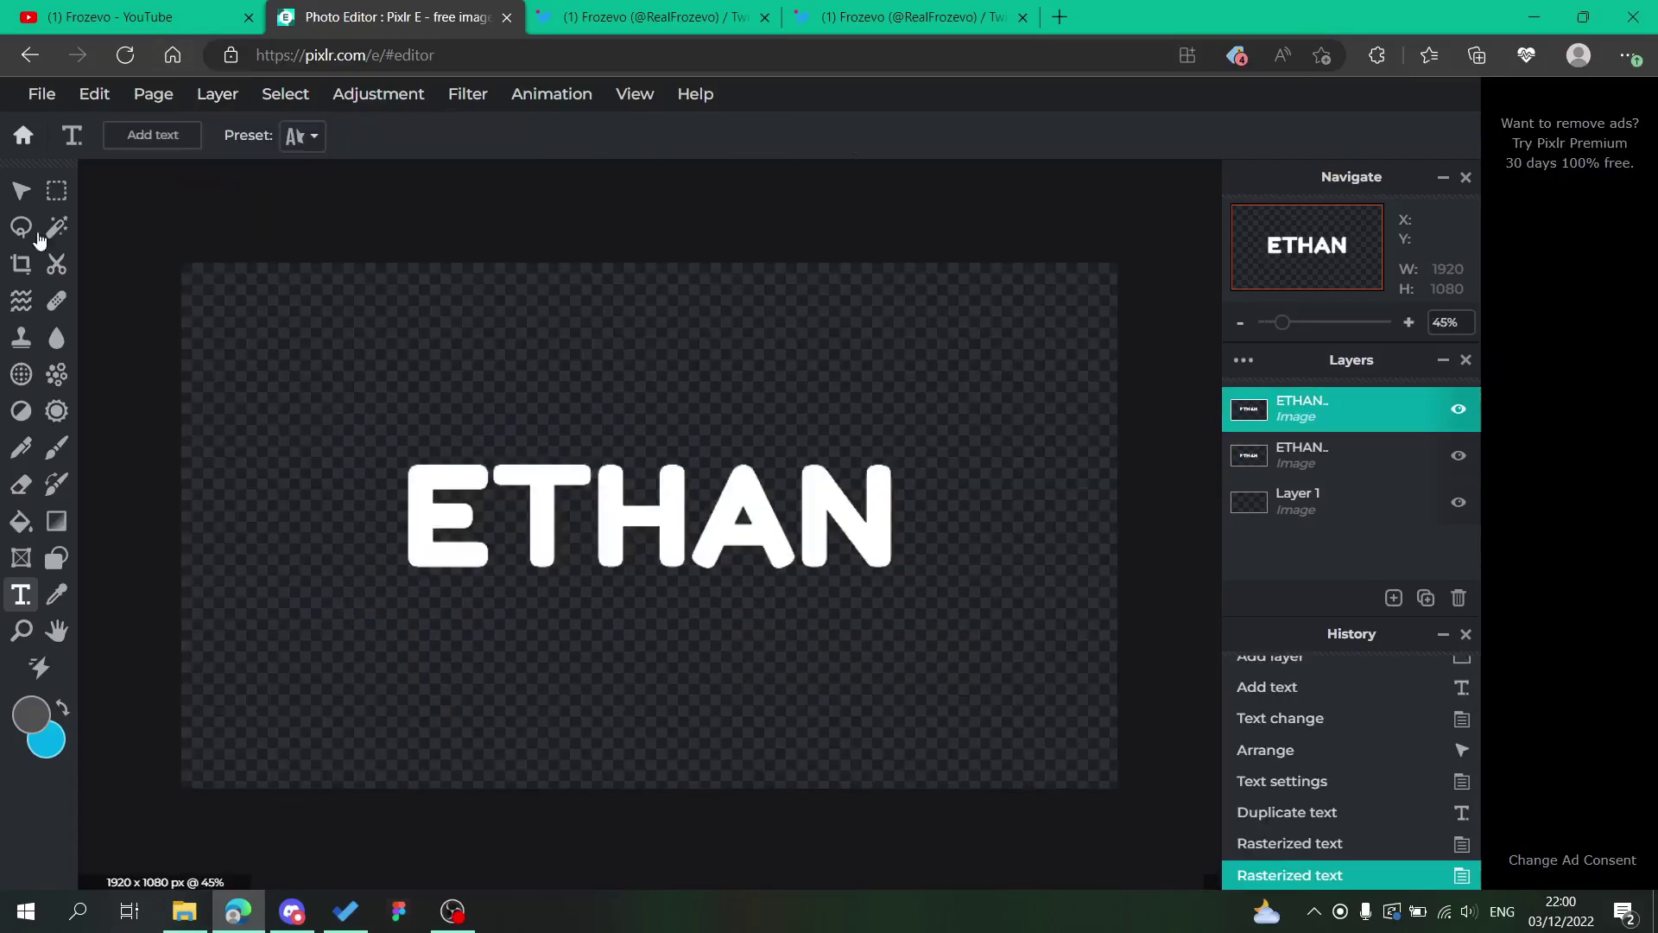
Apply a grey Outline filter of size 34 to the lower ETHAN layer
{"action": "left_click", "coordinate": [21, 204]}
{"action": "left_click", "coordinate": [1341, 464]}
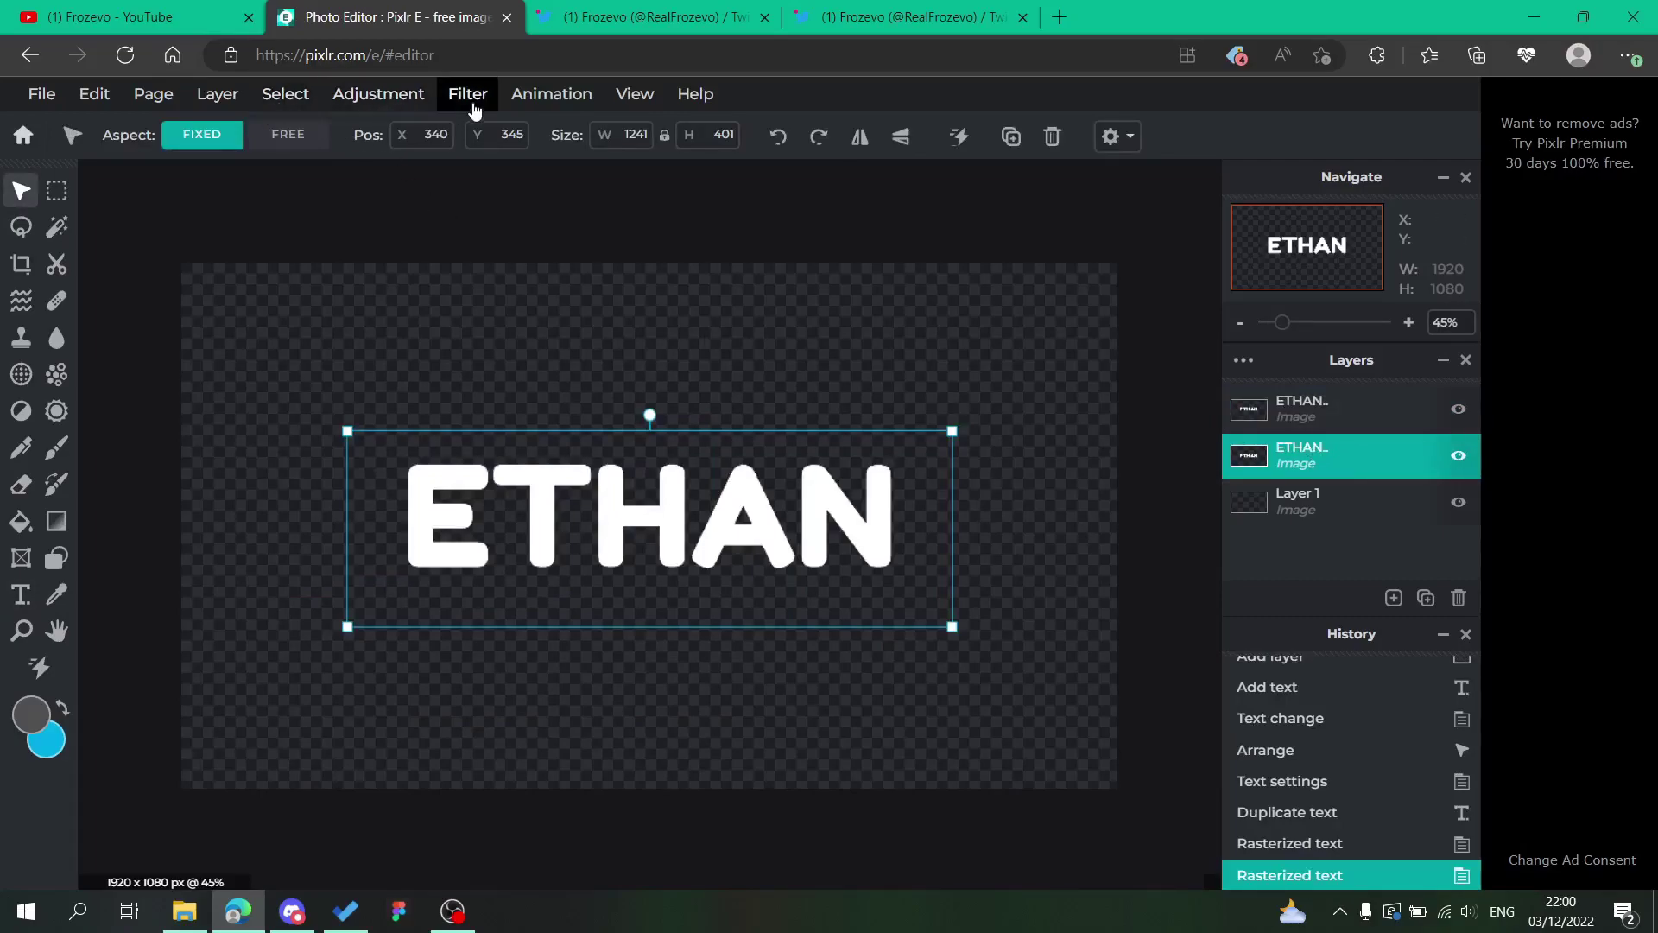
{"action": "left_click", "coordinate": [471, 97]}
{"action": "left_click", "coordinate": [499, 451]}
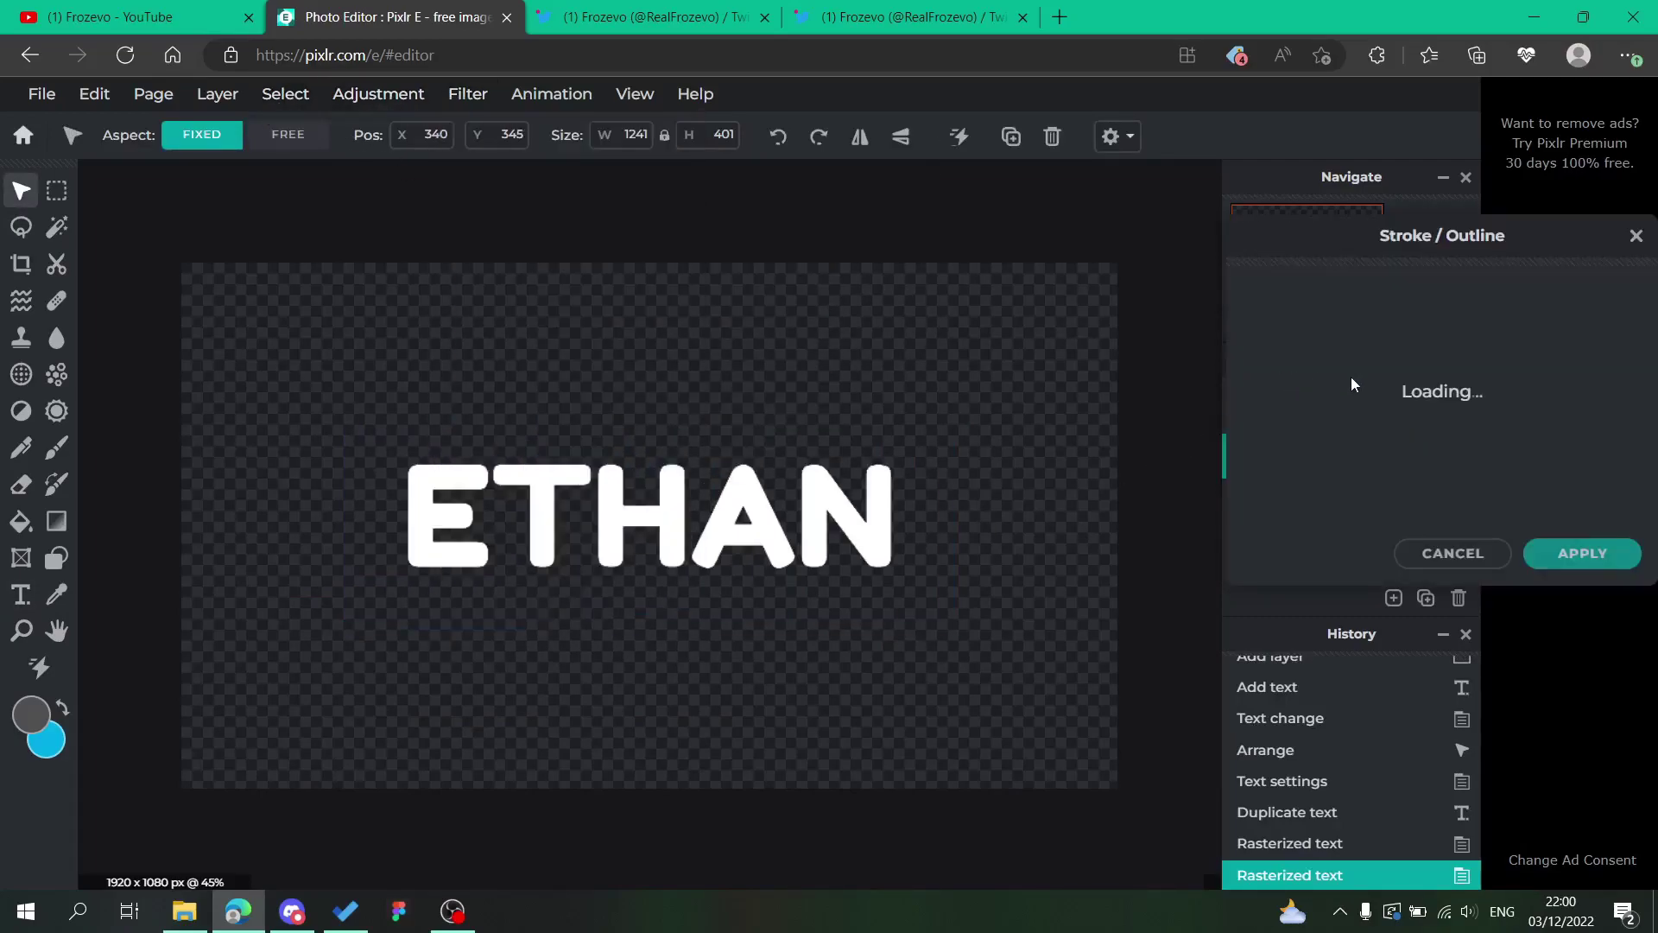
{"action": "left_click_drag", "start_coordinate": [1276, 378], "coordinate": [1341, 386]}
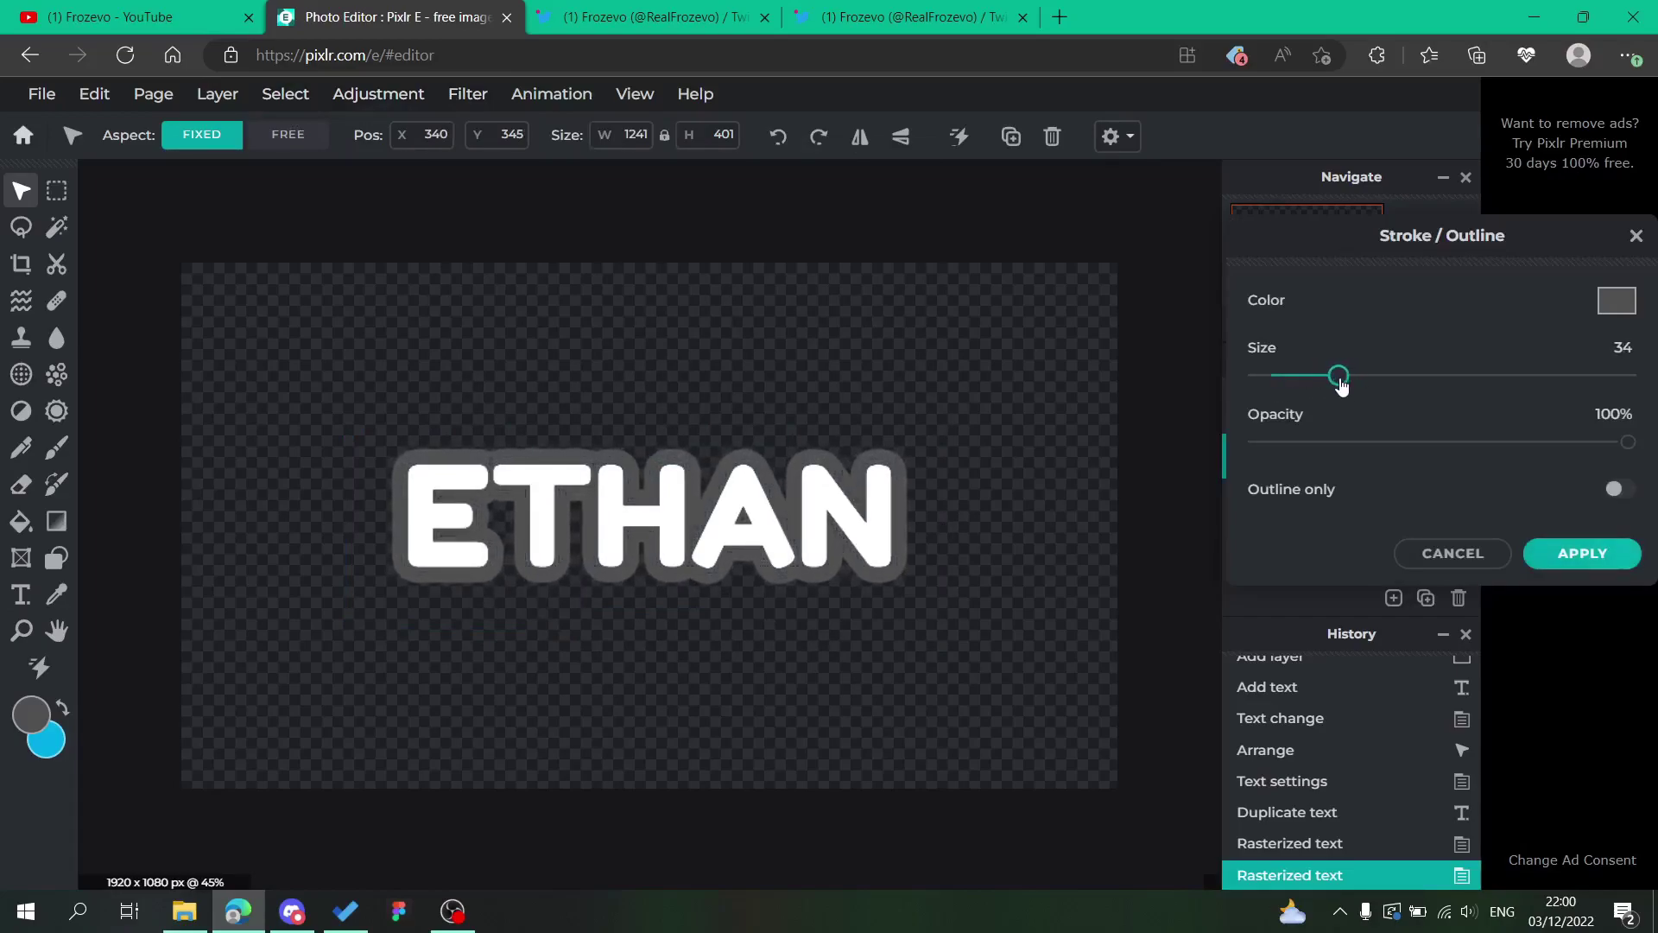
{"action": "left_click", "coordinate": [1602, 560]}
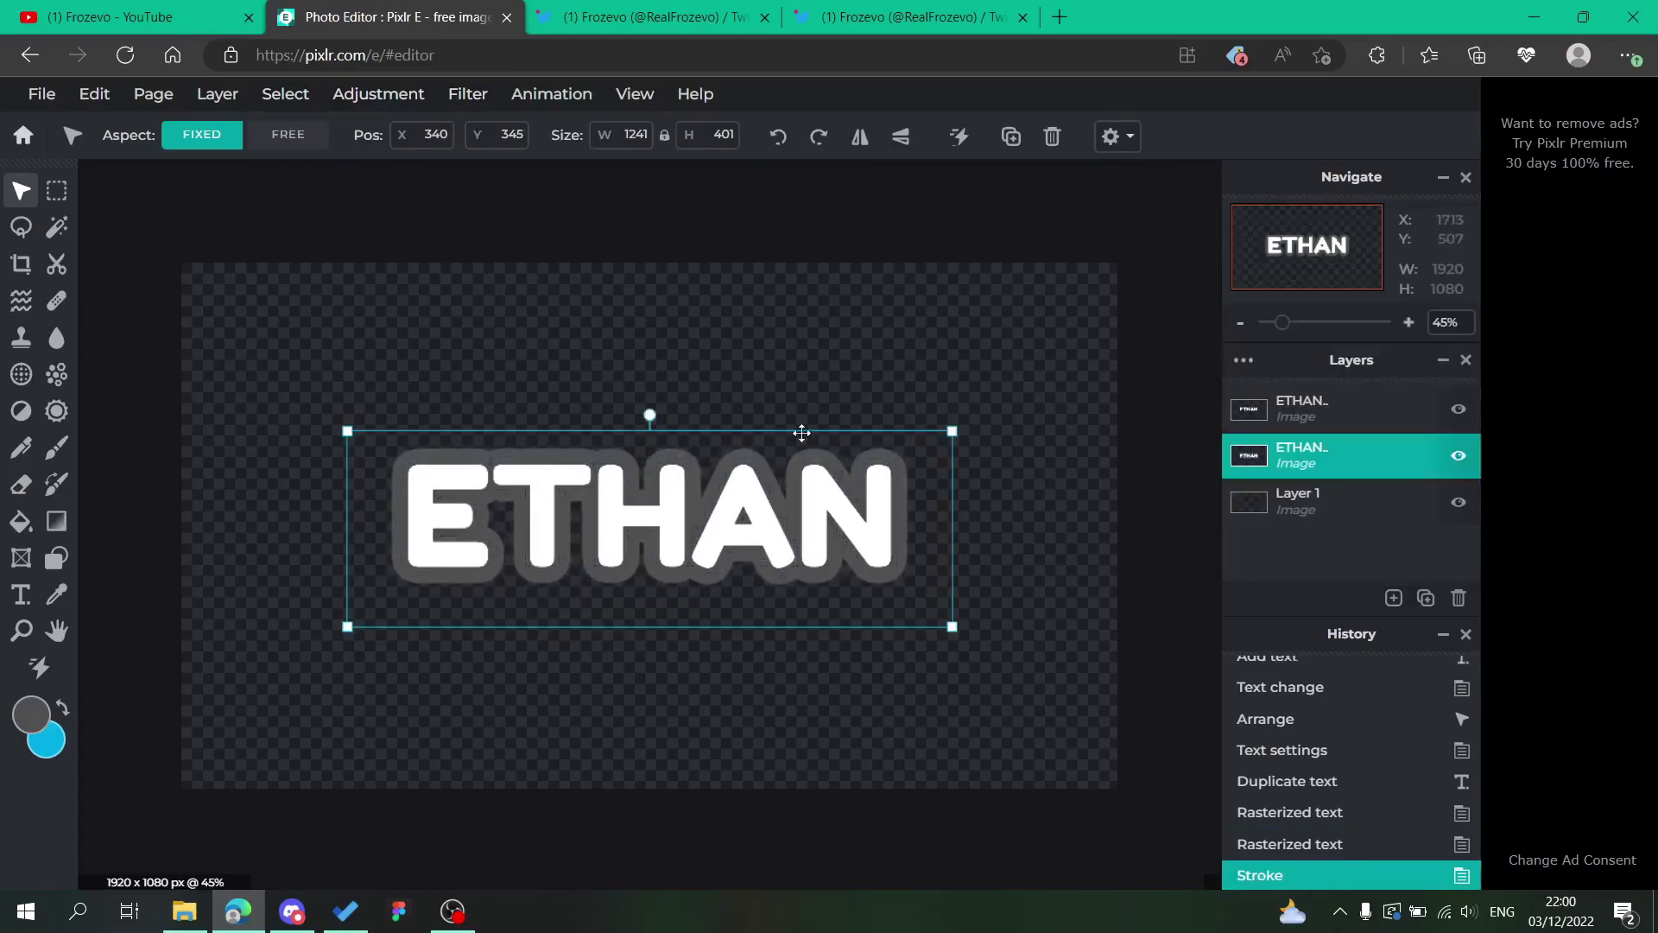
Toggle between the top and lower ETHAN layers, ending with the lower one selected
{"action": "left_click", "coordinate": [1291, 412]}
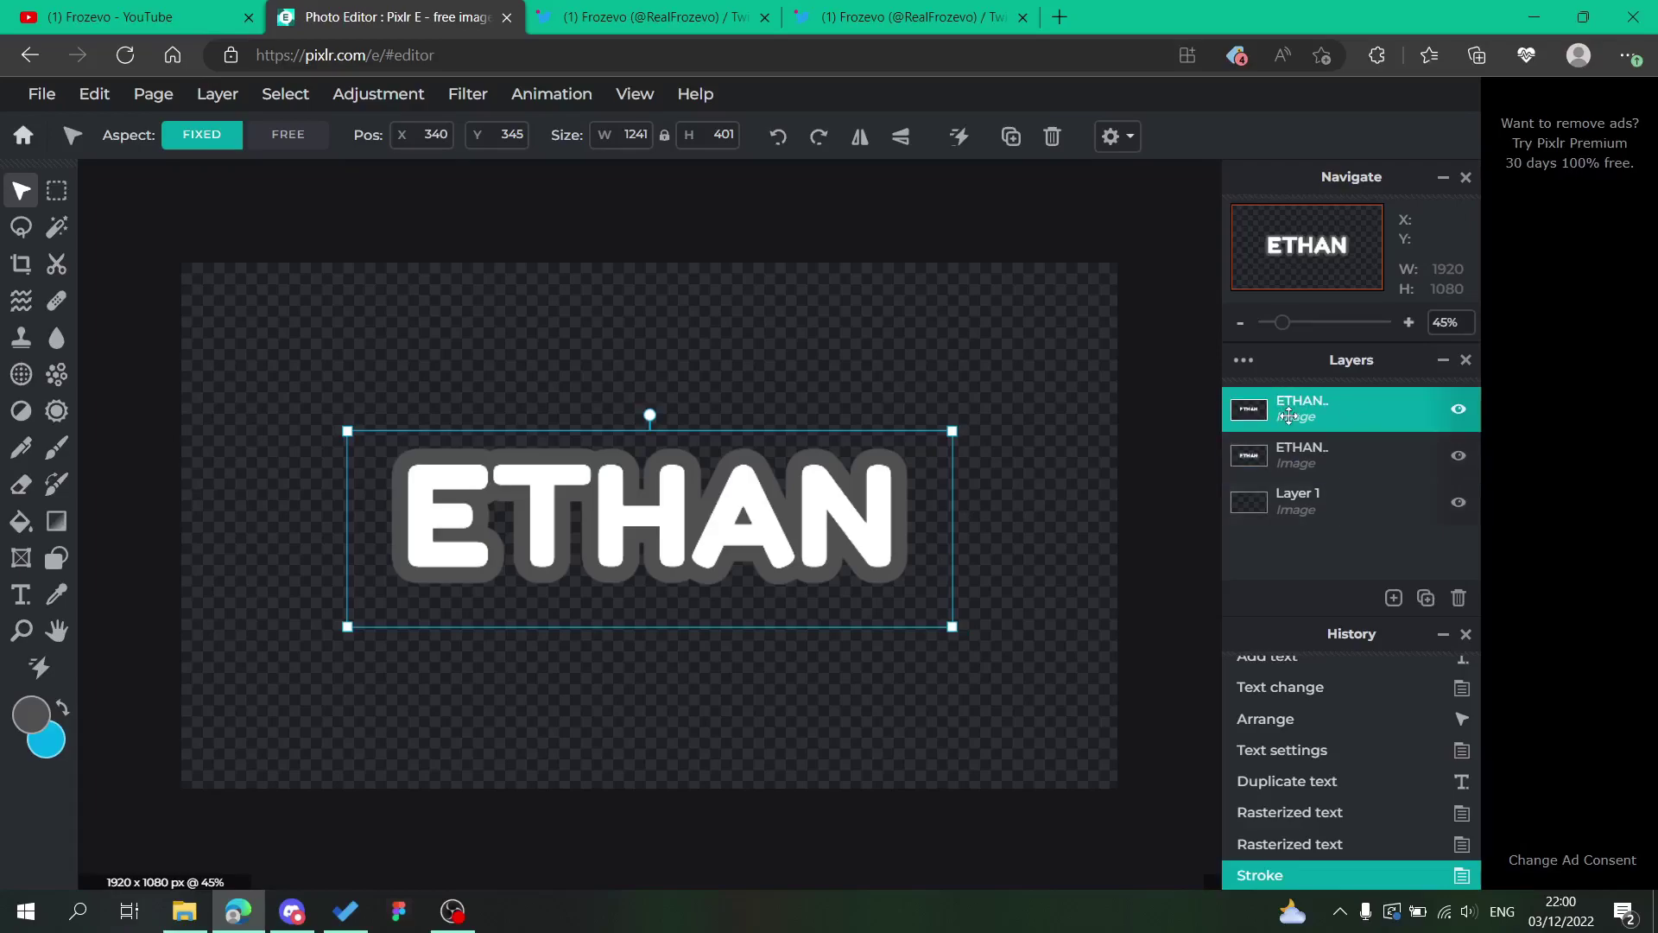
{"action": "left_click", "coordinate": [1254, 458]}
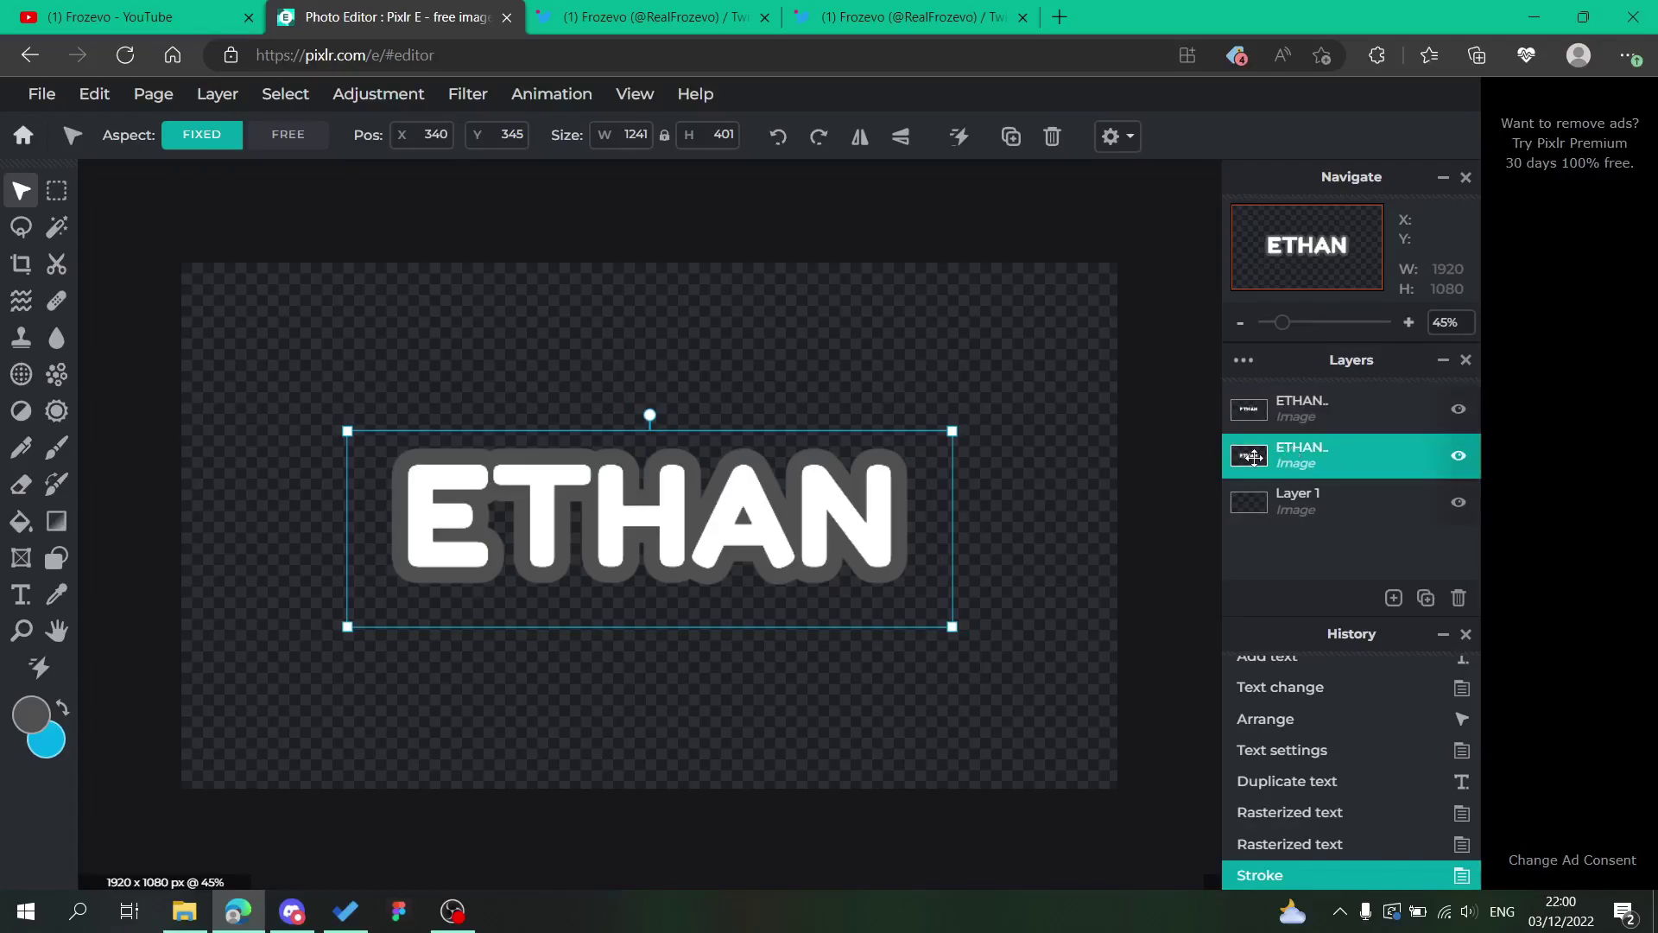
{"action": "left_click", "coordinate": [1302, 417]}
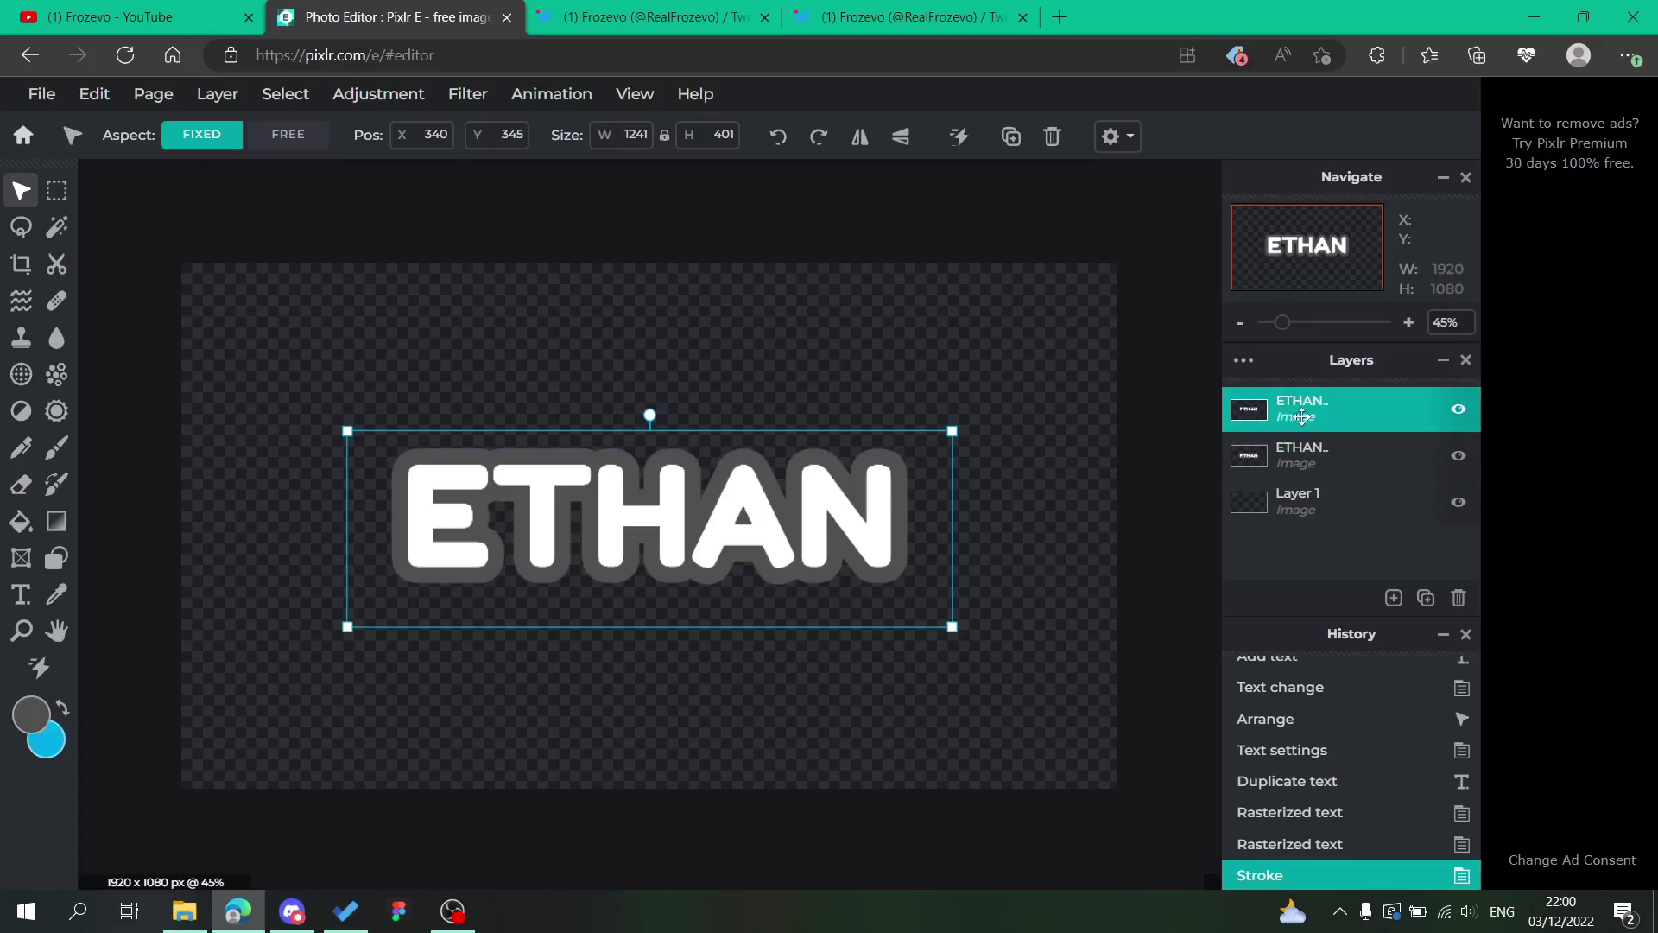
{"action": "left_click", "coordinate": [1272, 453]}
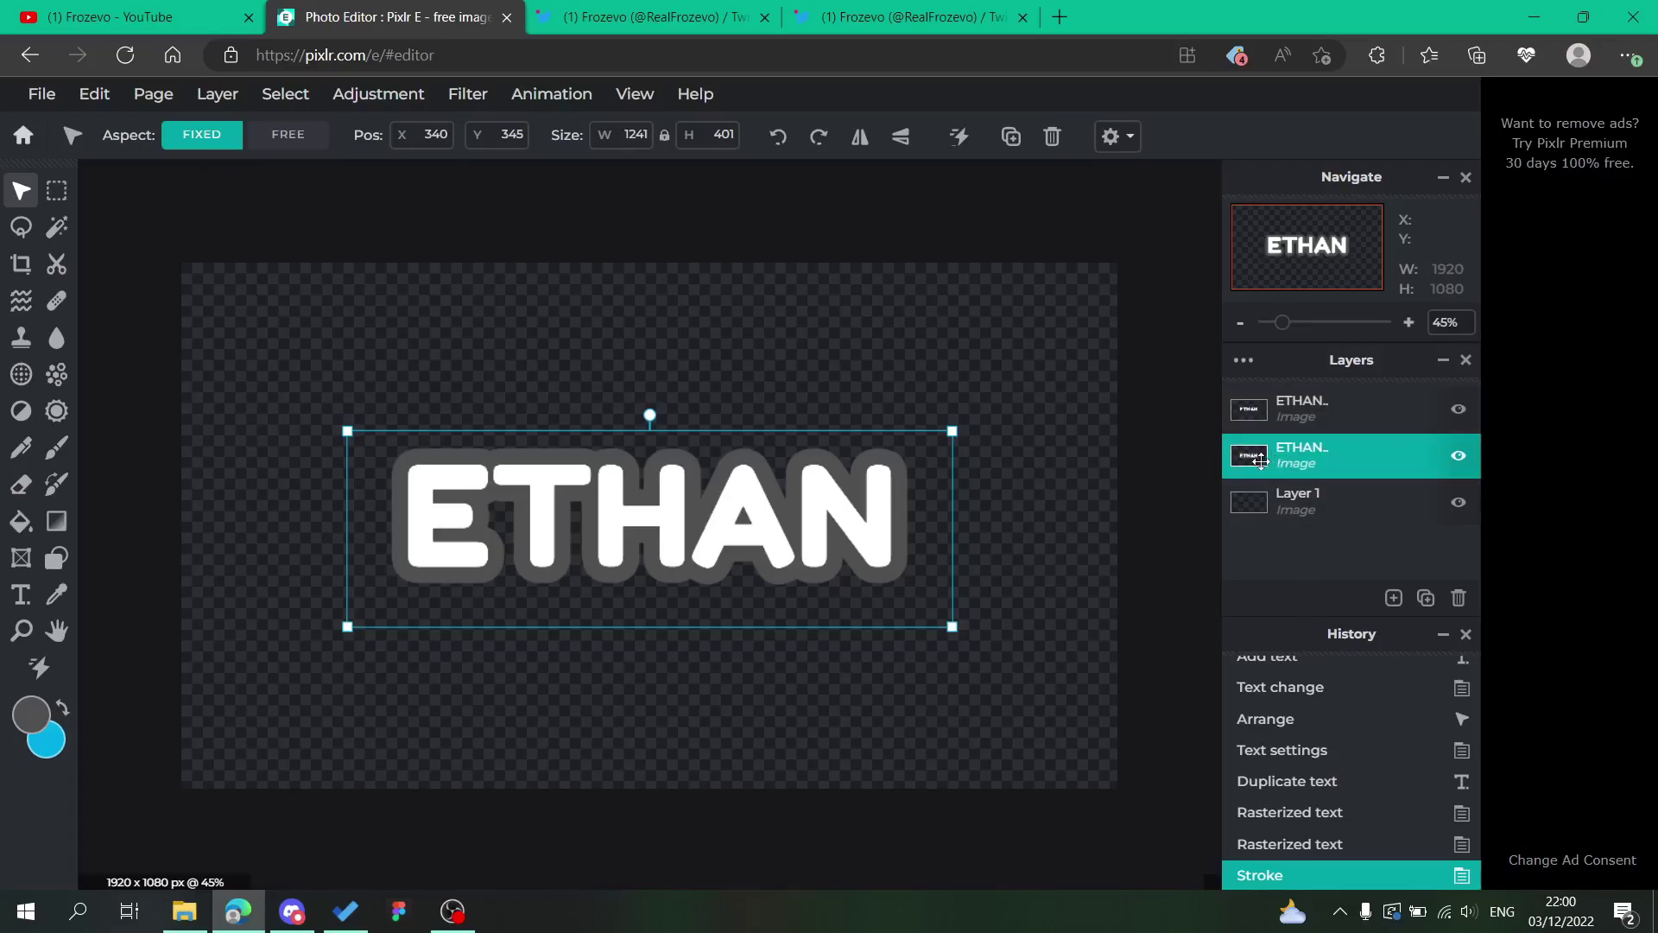
Select the lower layer's pixels and set the gradient's left stop to light blue #63D0F5
{"action": "left_click", "coordinate": [285, 95]}
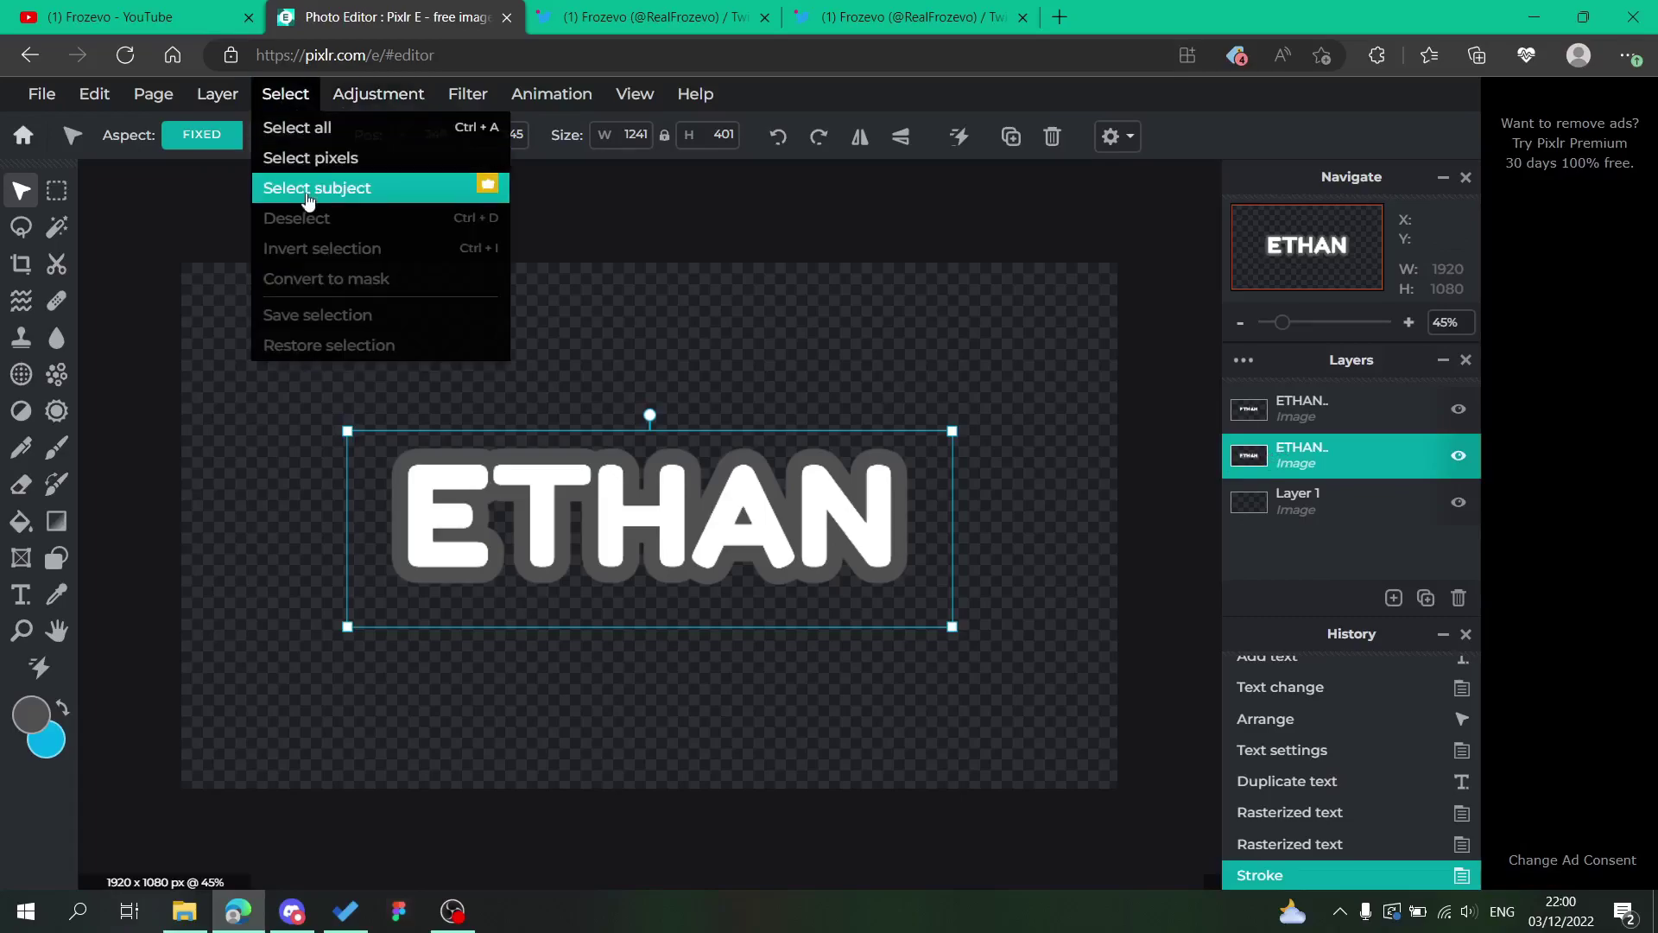
{"action": "left_click", "coordinate": [311, 167]}
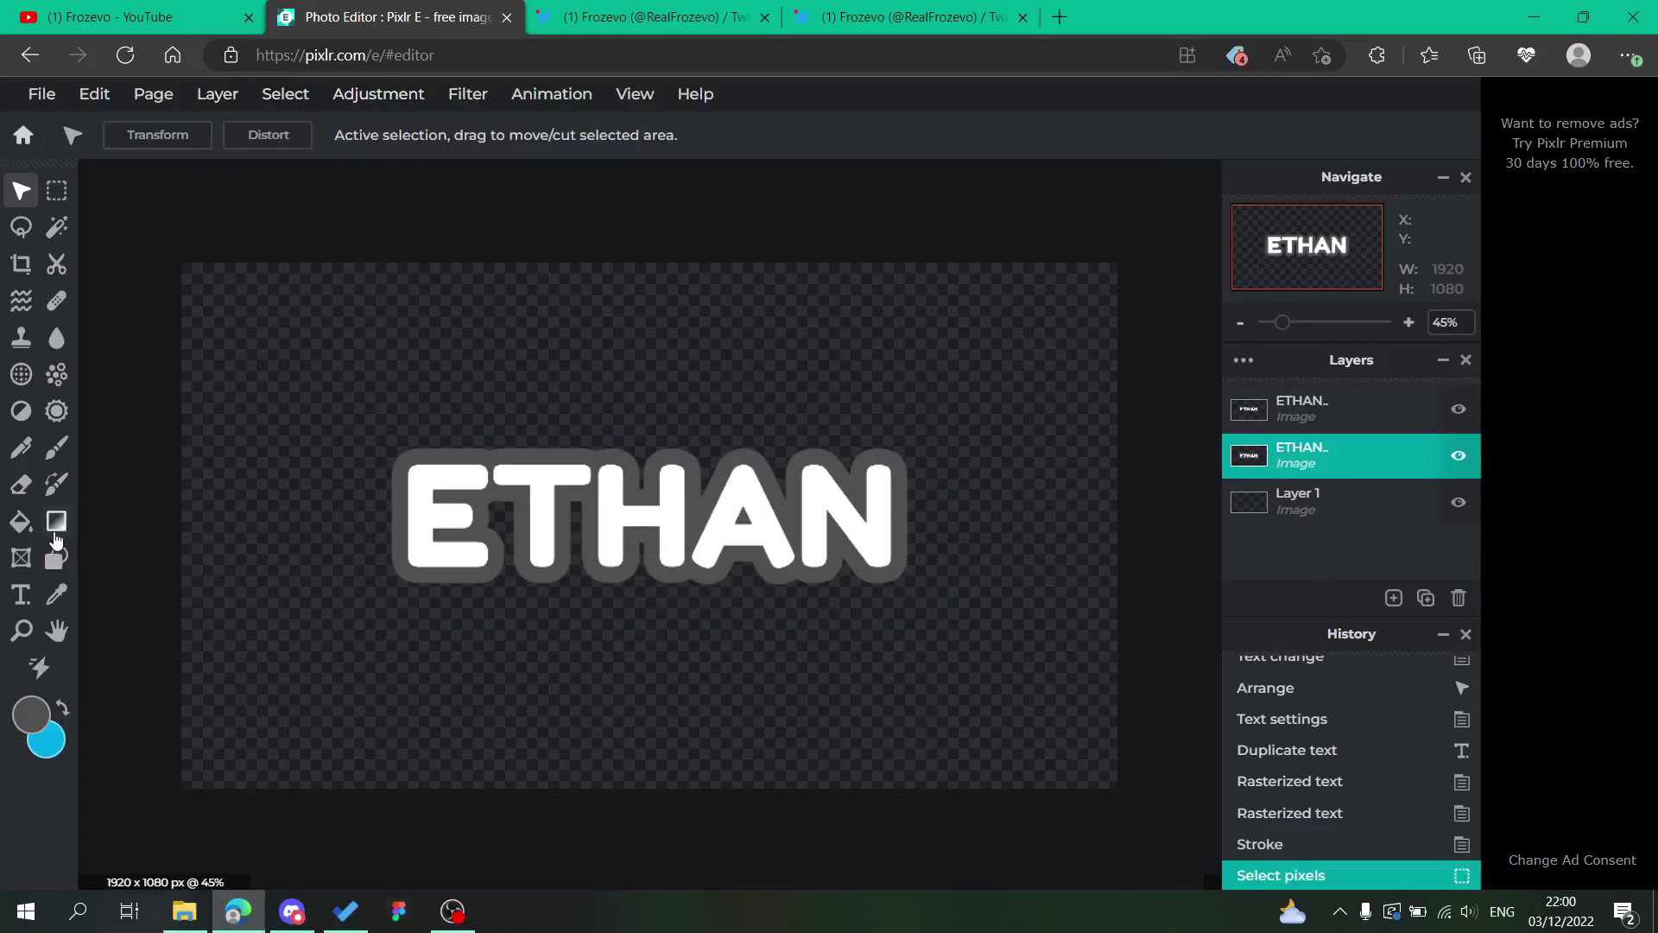
{"action": "left_click", "coordinate": [55, 523]}
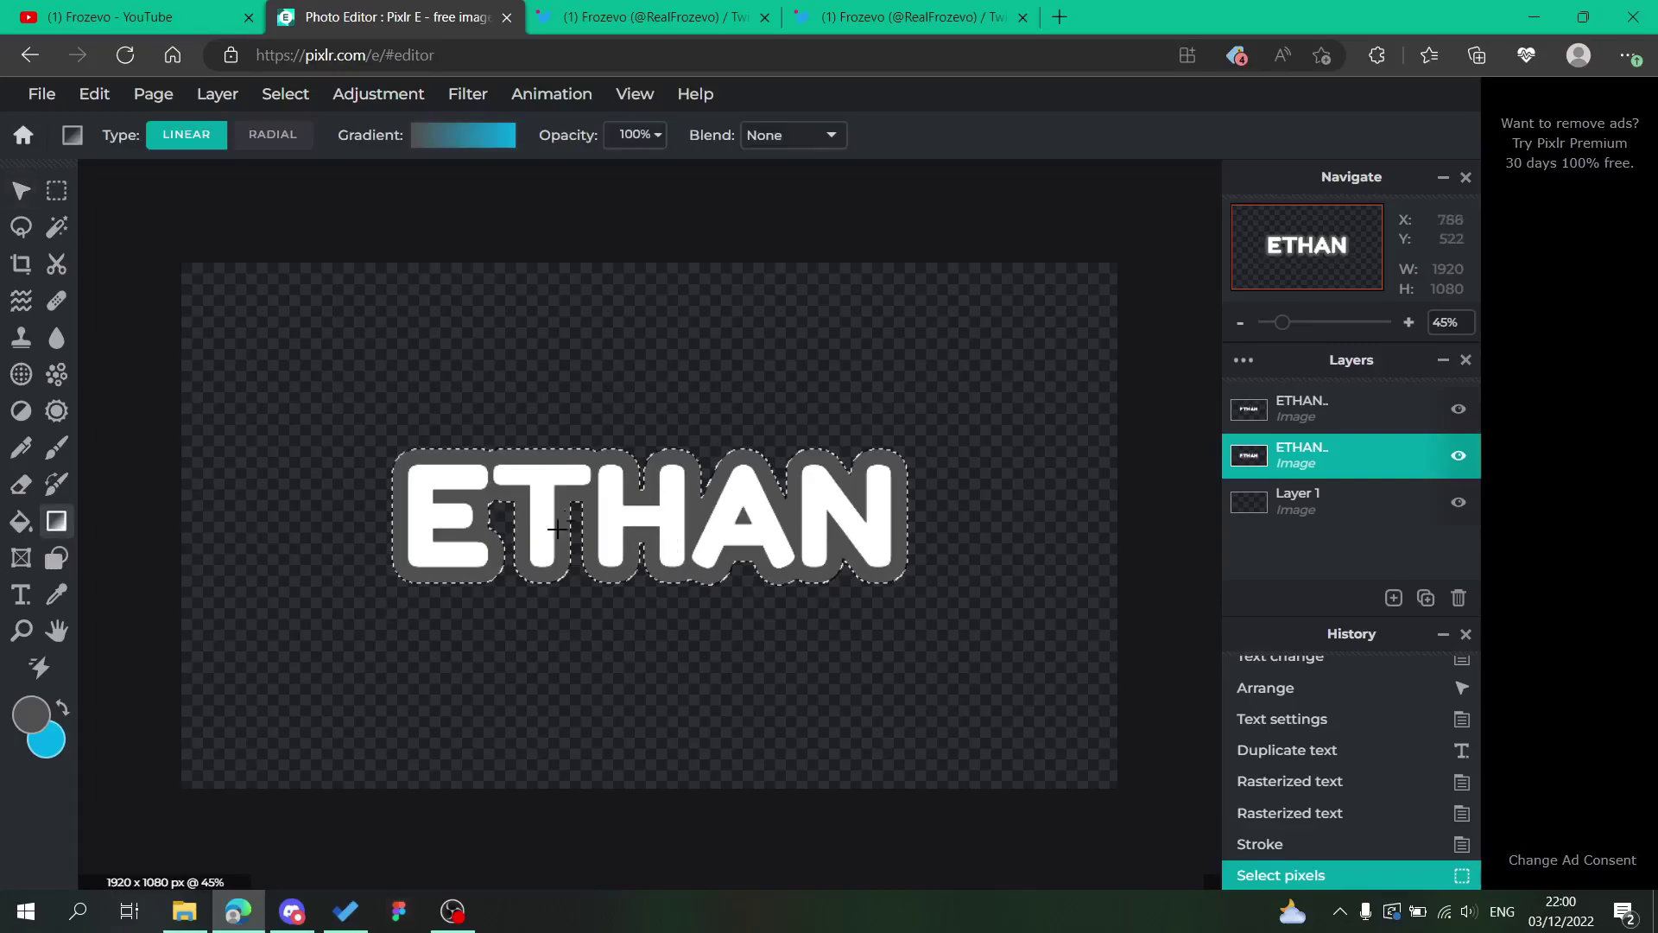
{"action": "left_click", "coordinate": [477, 141]}
{"action": "mouse_move", "coordinate": [291, 249]}
{"action": "left_mouse_down"}
{"action": "mouse_move", "coordinate": [396, 240]}
{"action": "mouse_move", "coordinate": [290, 240]}
{"action": "left_mouse_up"}
{"action": "left_click", "coordinate": [534, 275]}
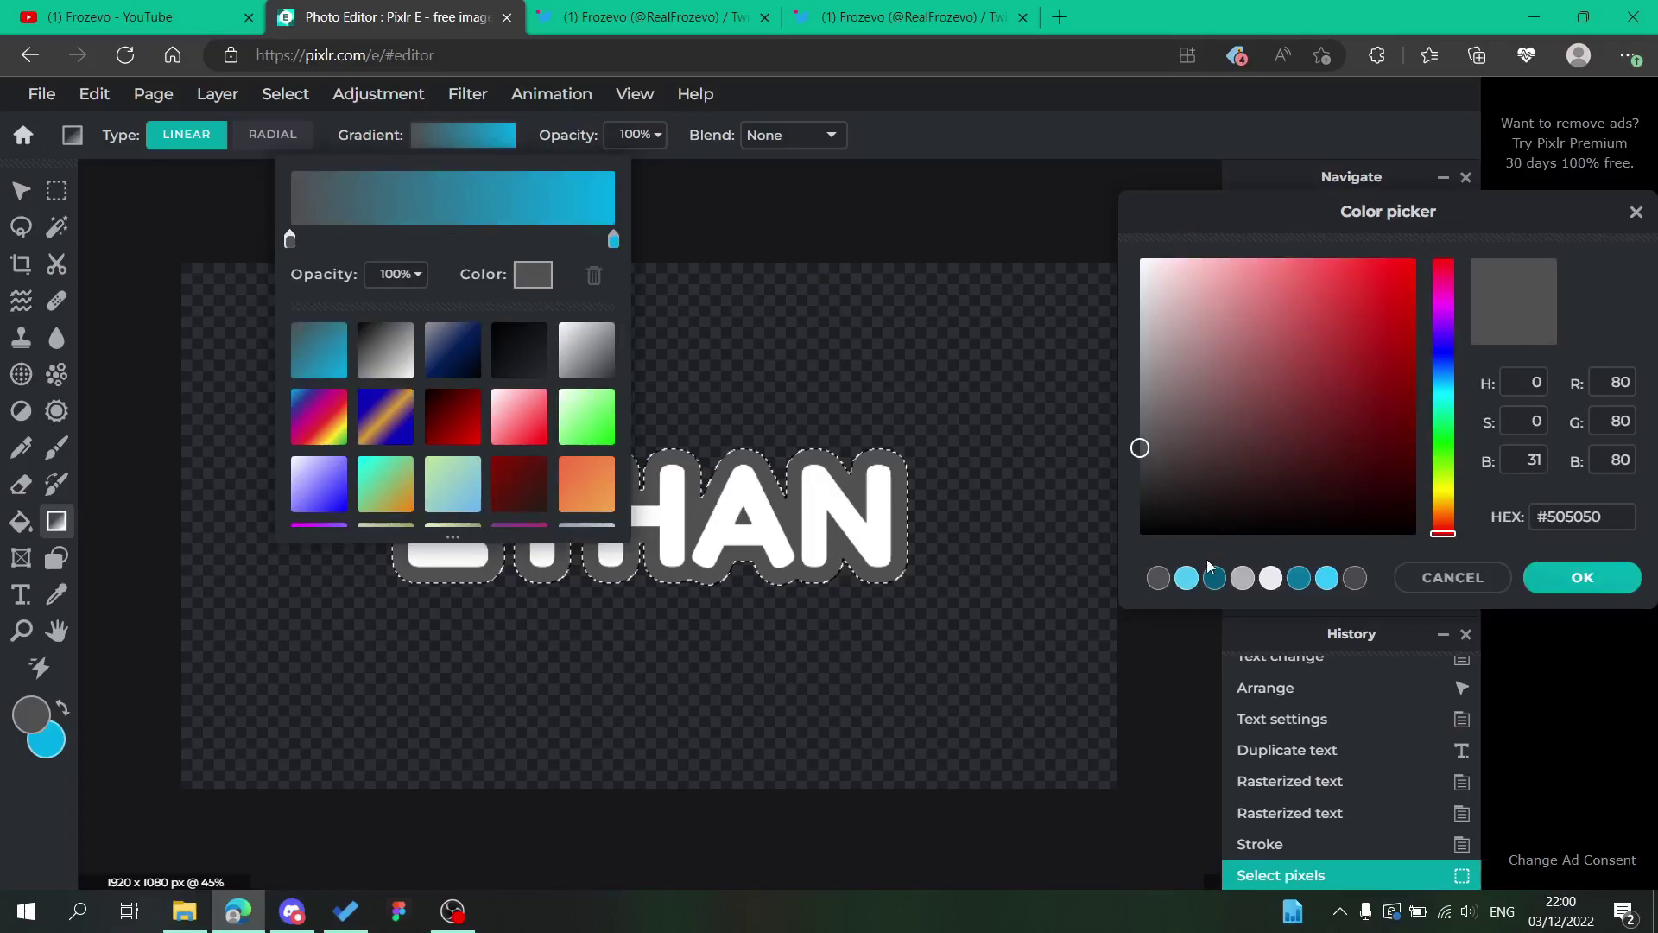
{"action": "left_click", "coordinate": [1188, 579]}
{"action": "left_click_drag", "start_coordinate": [1321, 273], "coordinate": [1305, 271]}
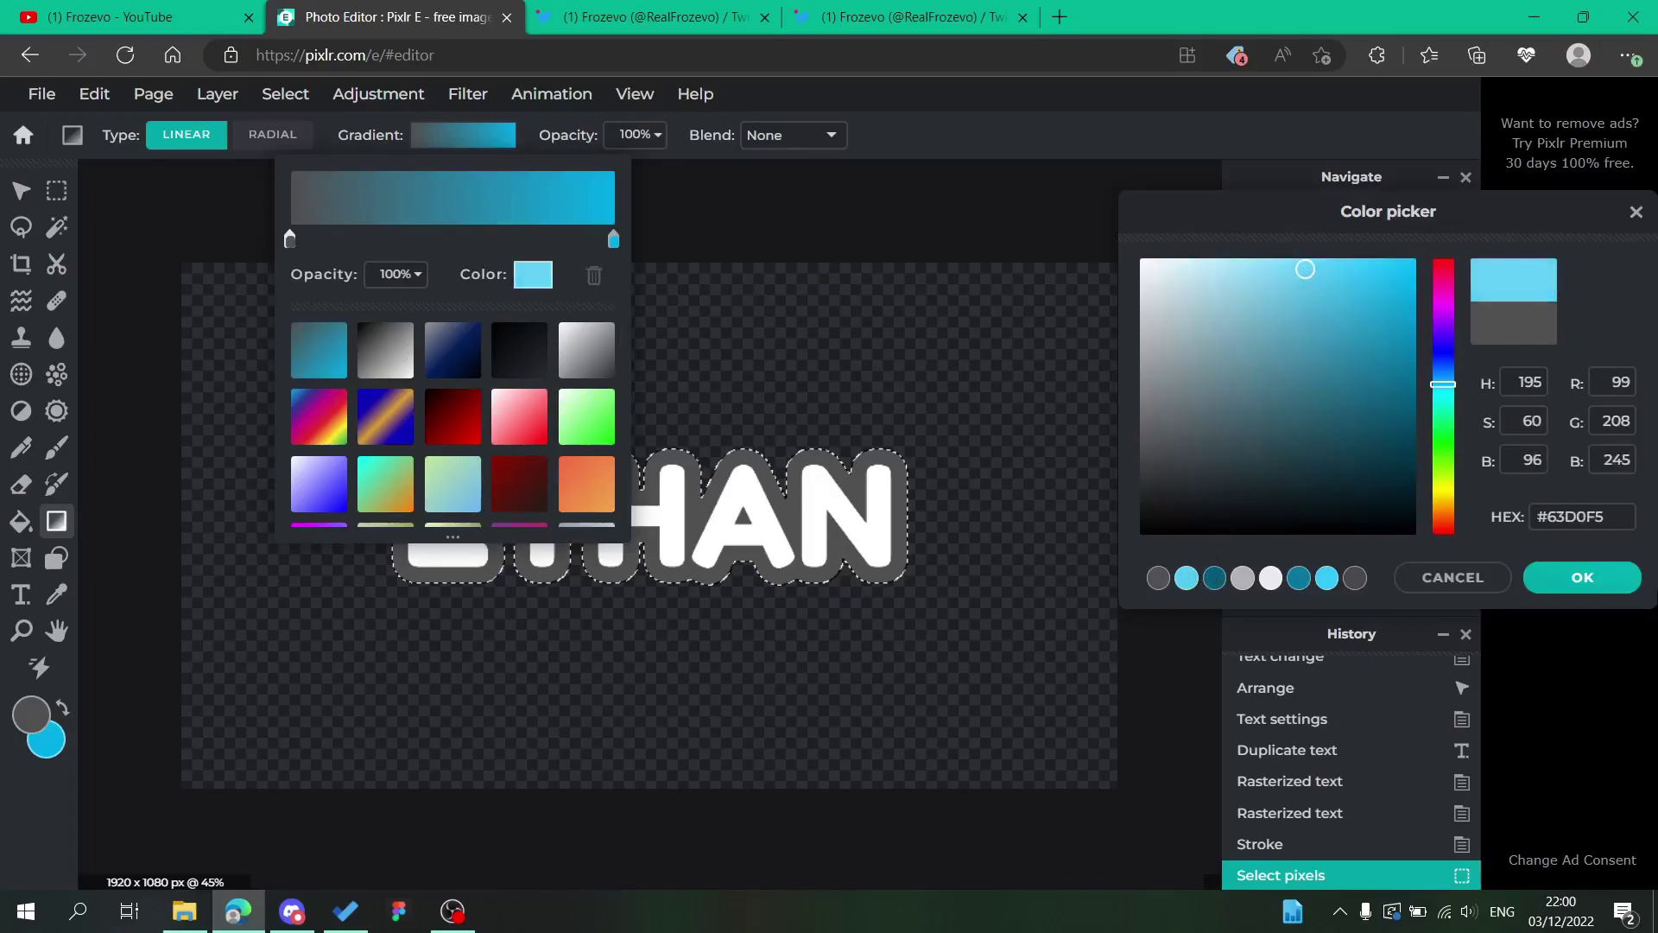
{"action": "left_click", "coordinate": [1581, 577]}
{"action": "left_click", "coordinate": [639, 467]}
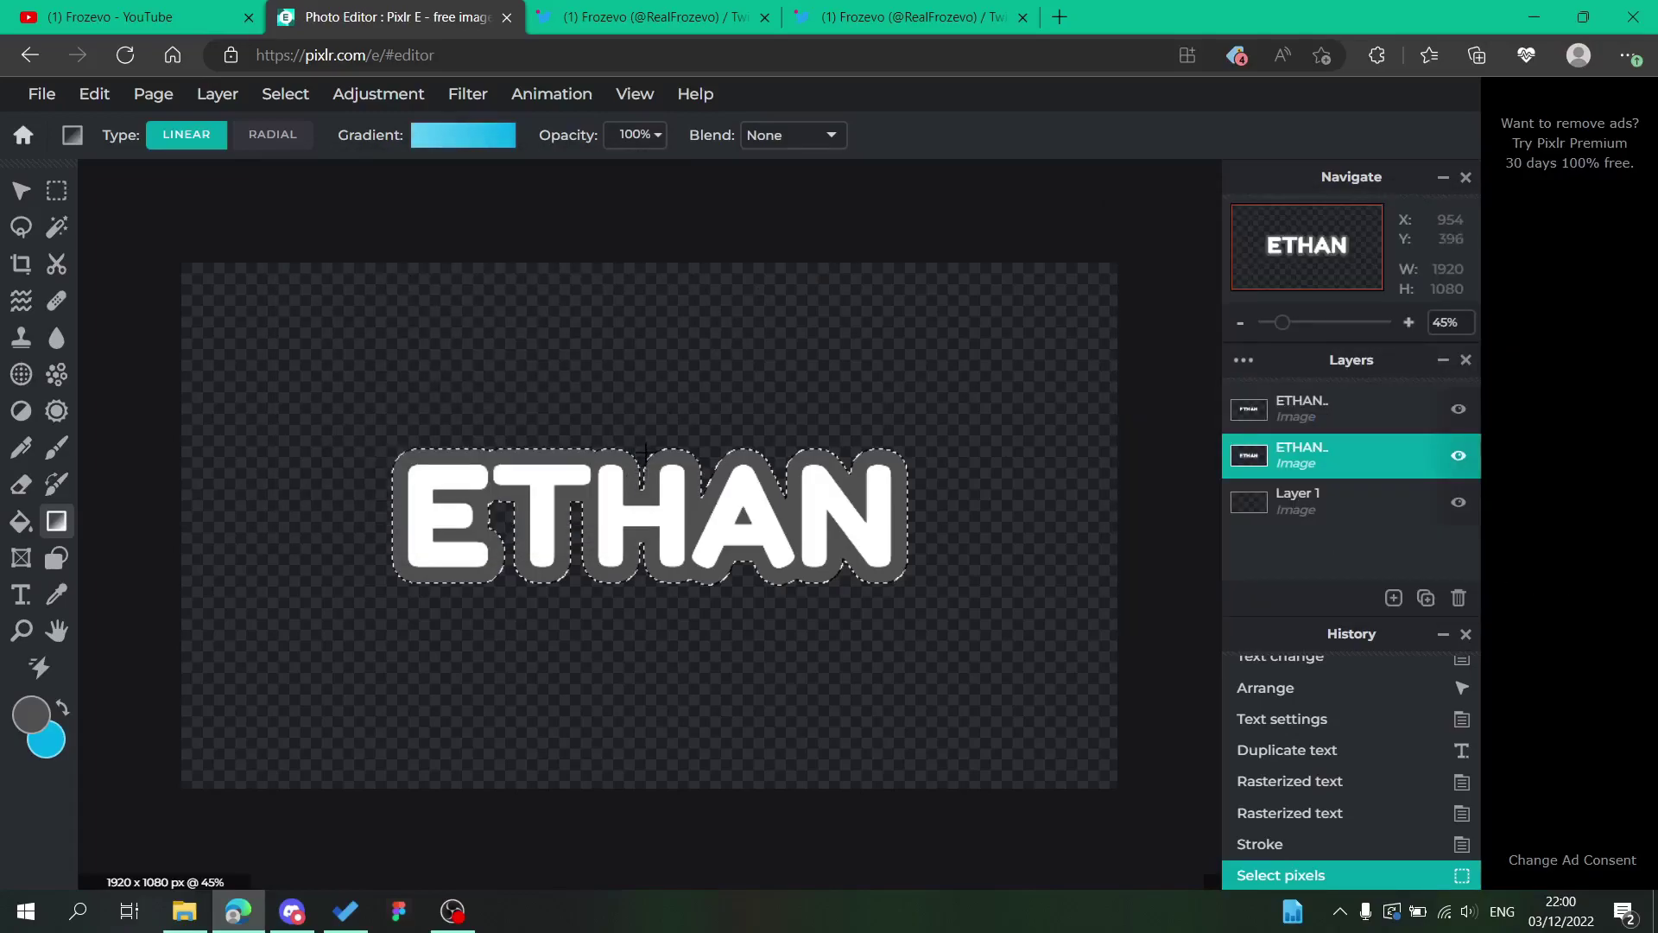
Drag the blue gradient down the outline from top to bottom, then deselect
{"action": "left_click_drag", "start_coordinate": [644, 450], "coordinate": [647, 614]}
{"action": "scroll", "coordinate": [753, 487], "scroll_direction": "down", "scroll_amount": 3}
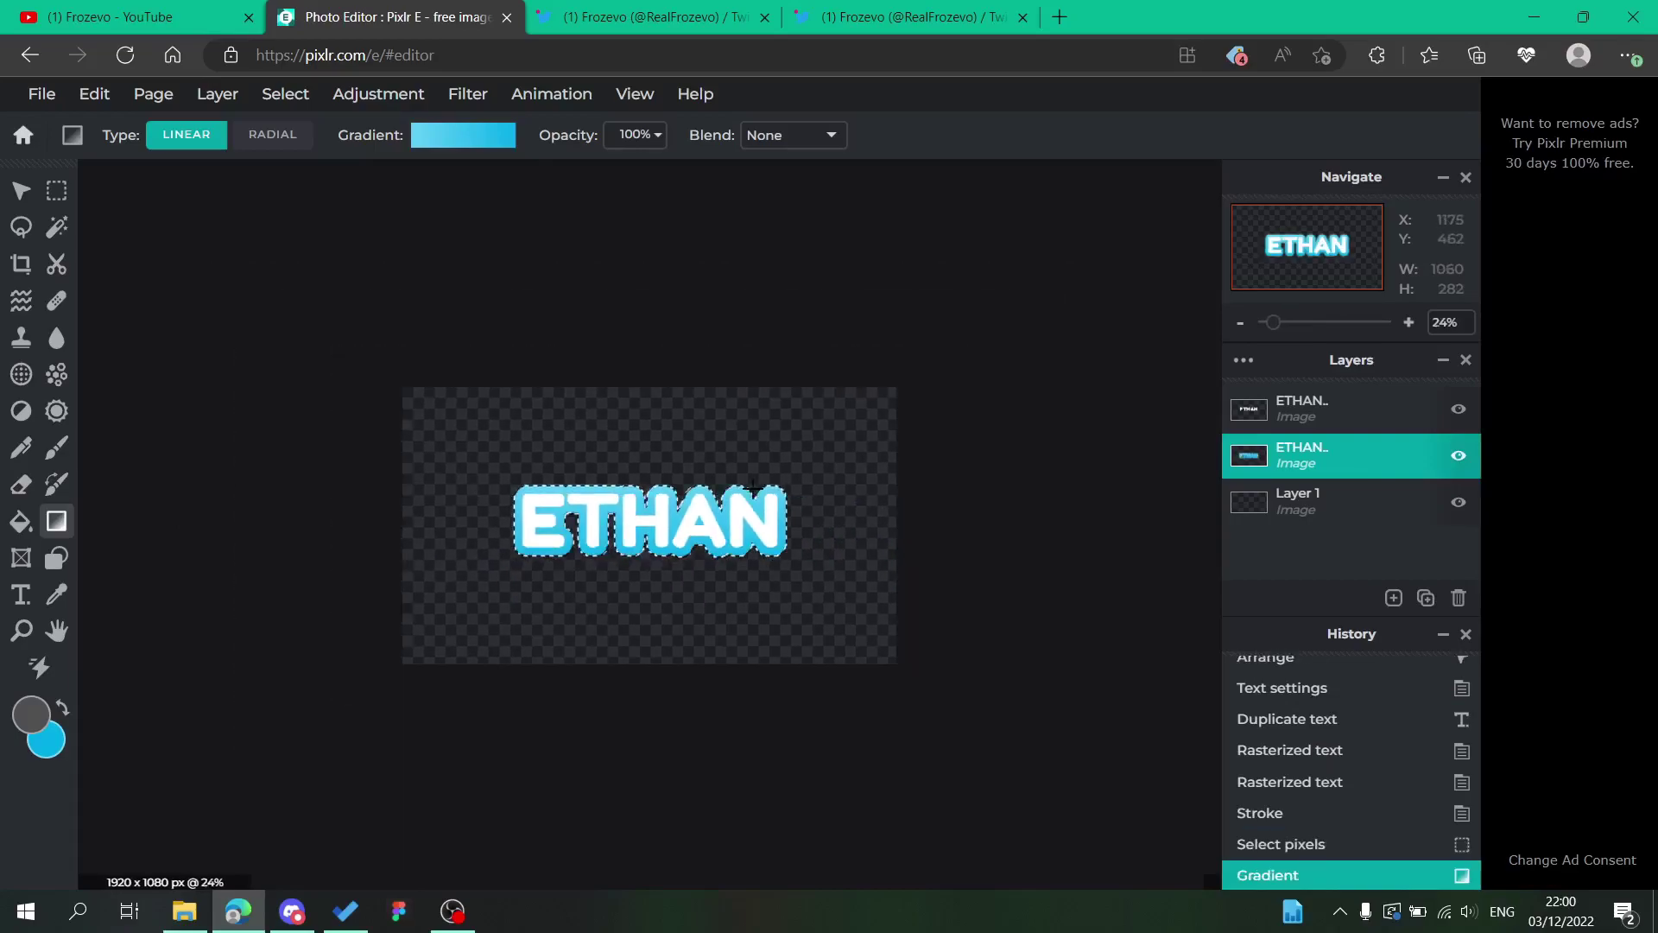
{"action": "scroll", "coordinate": [753, 488], "scroll_direction": "up", "scroll_amount": 4}
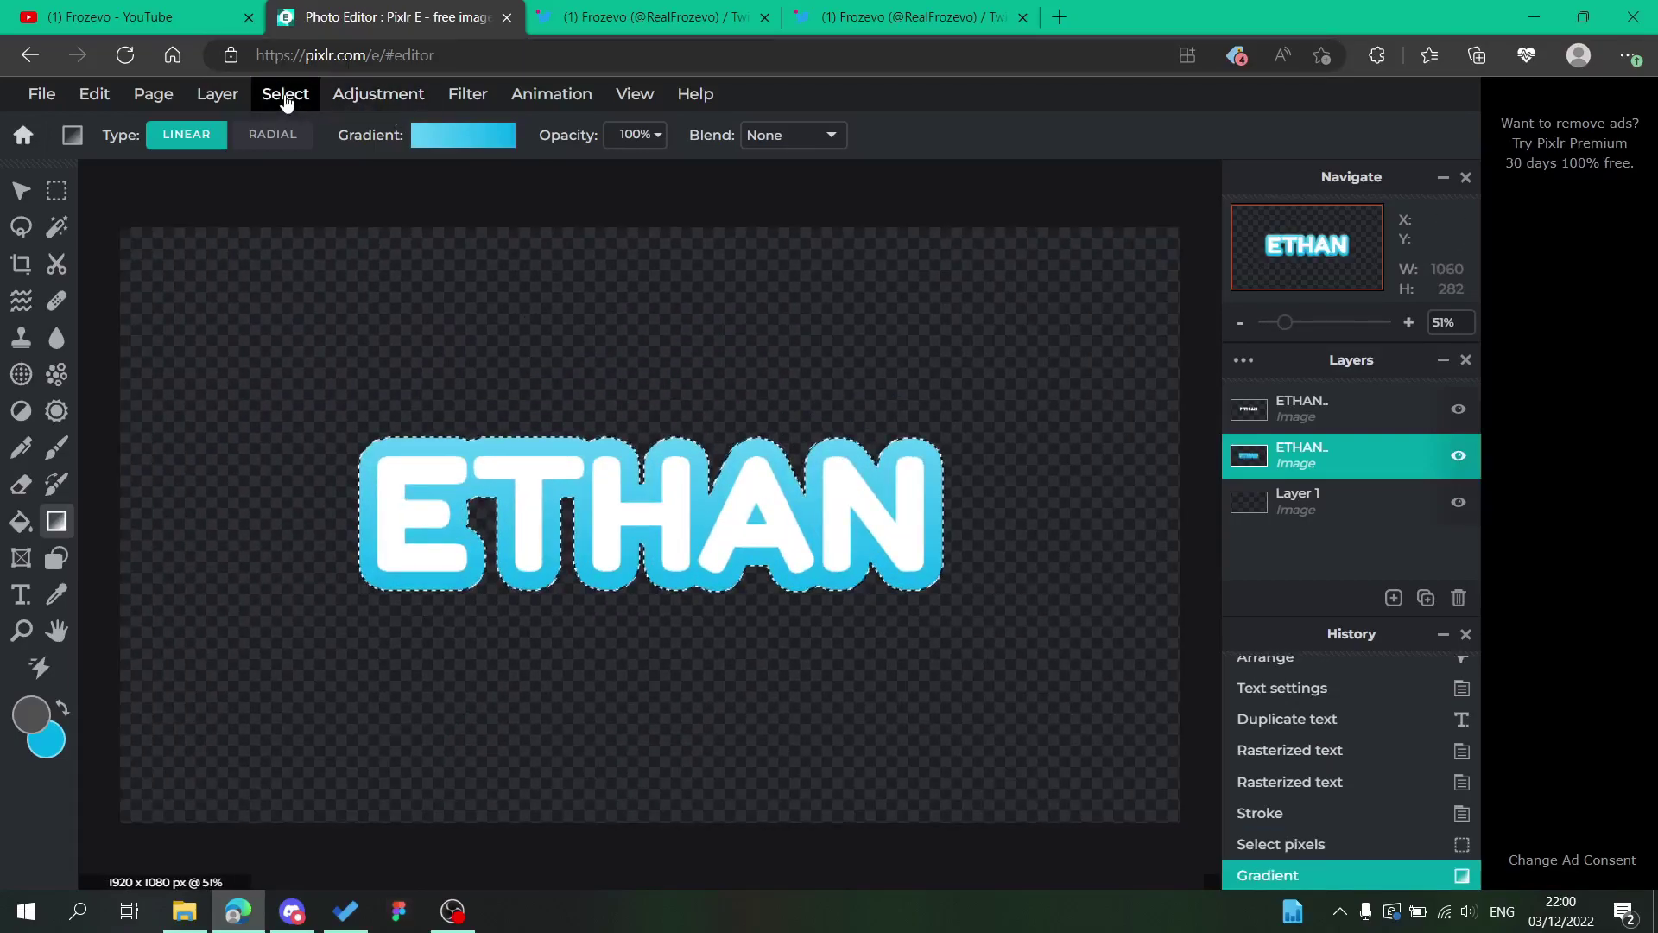
{"action": "left_click", "coordinate": [287, 95]}
{"action": "left_click", "coordinate": [311, 215]}
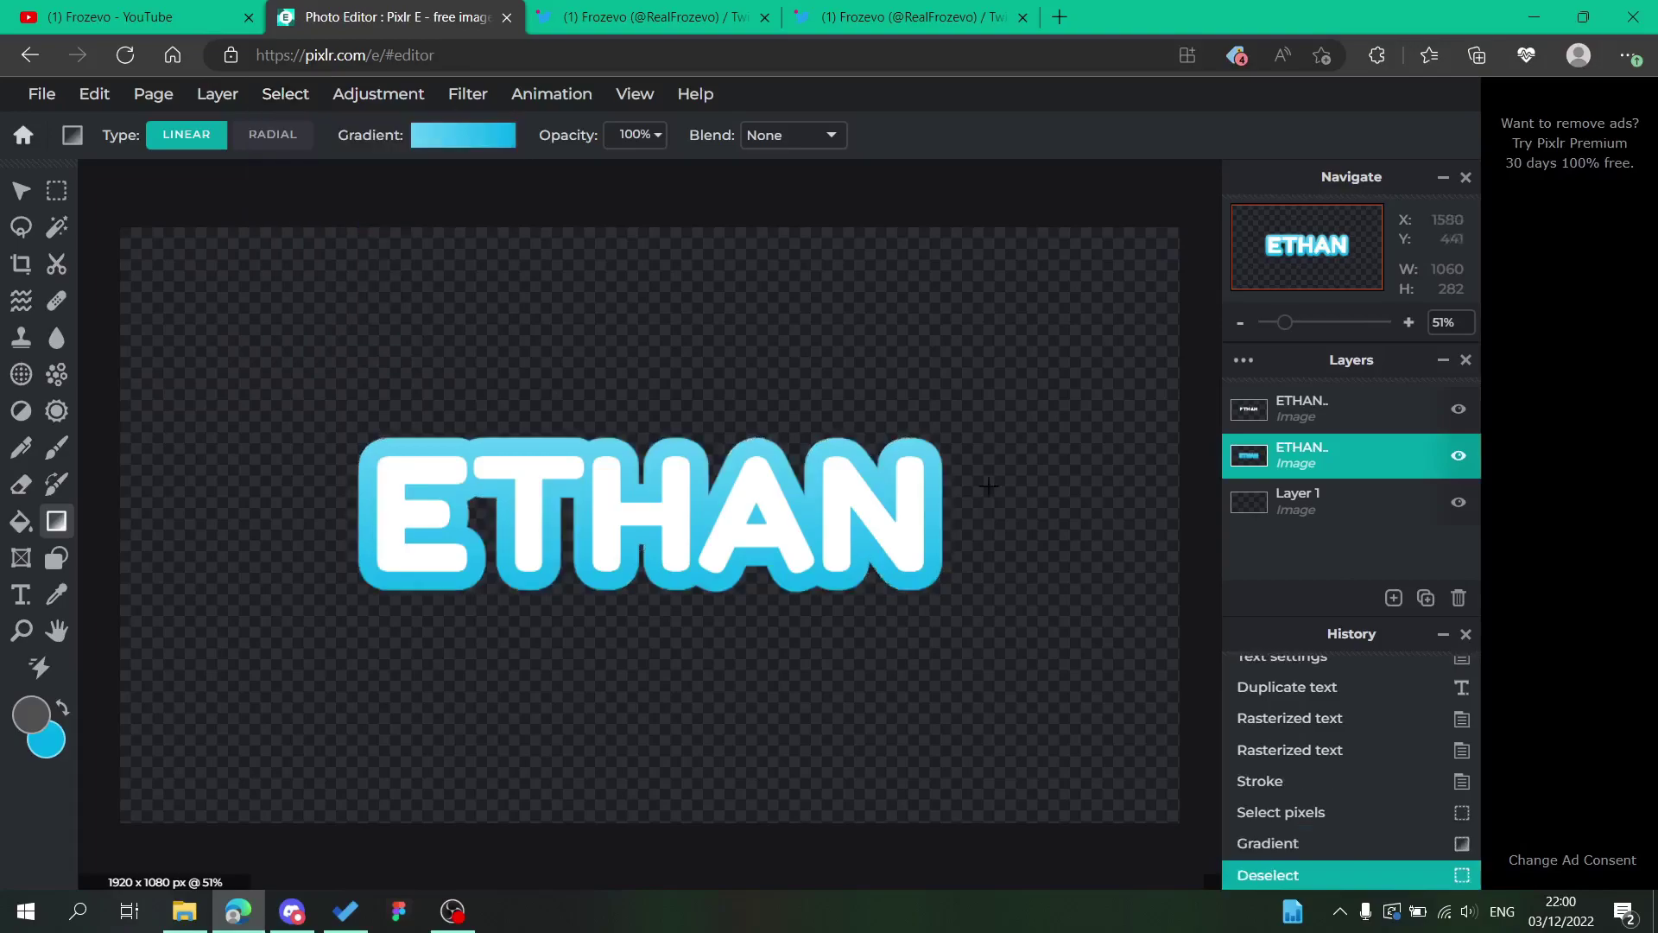
Select the pixels of the top ETHAN letters layer
{"action": "left_click", "coordinate": [285, 97]}
{"action": "left_click", "coordinate": [285, 96]}
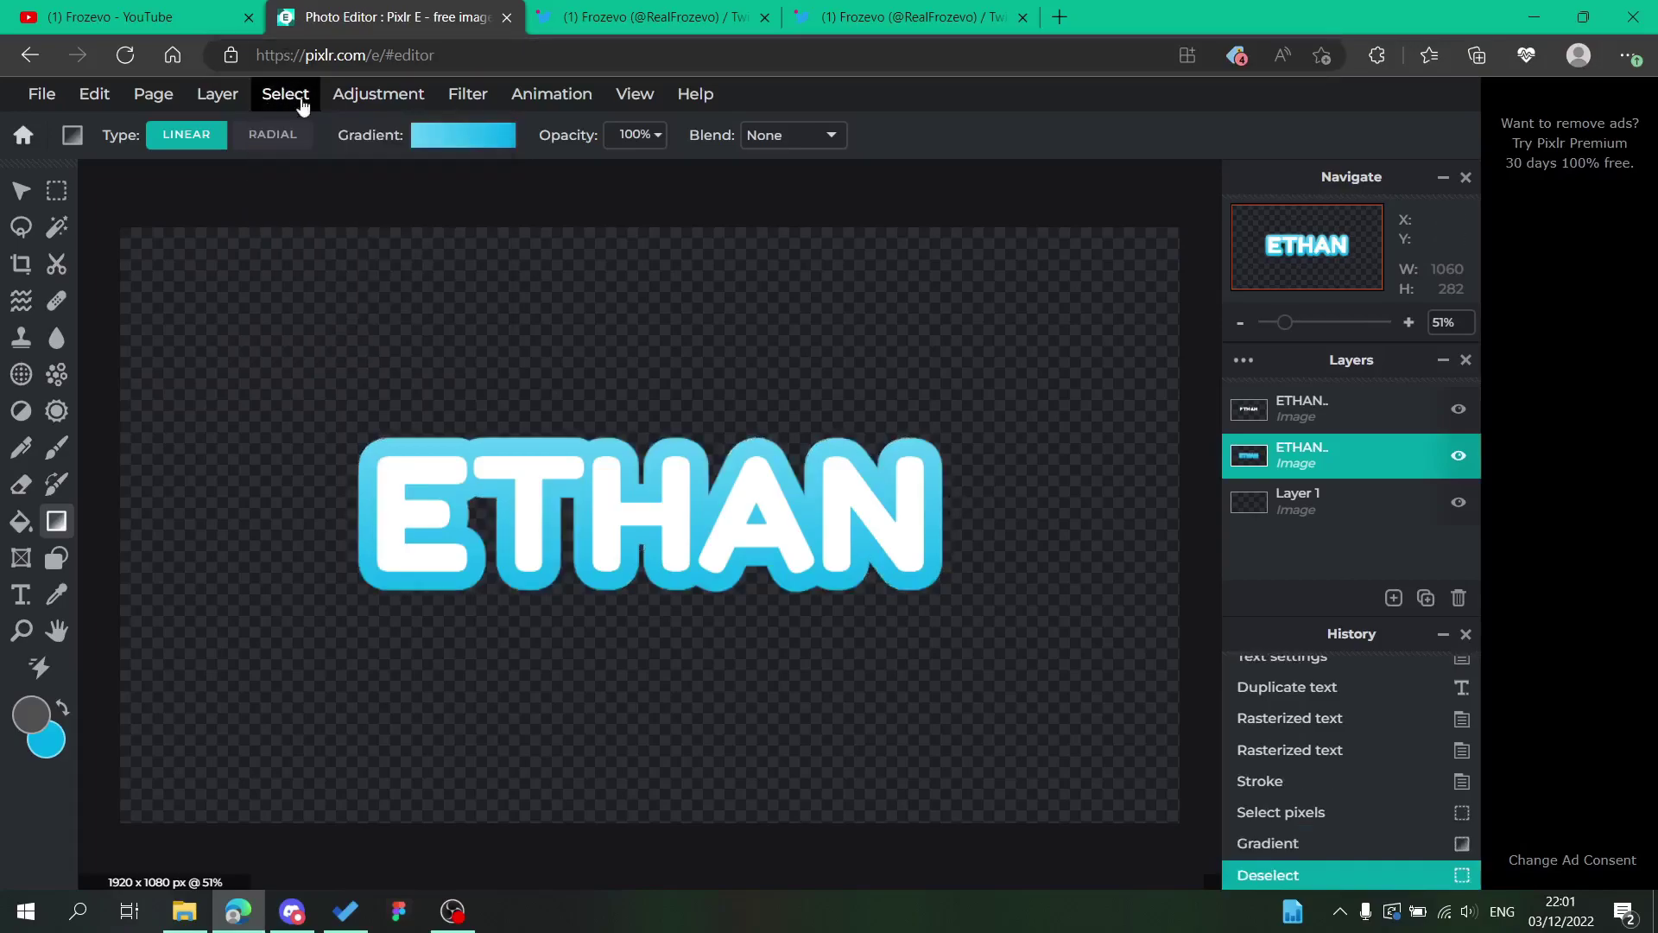
{"action": "scroll", "coordinate": [706, 466], "scroll_direction": "down", "scroll_amount": 1}
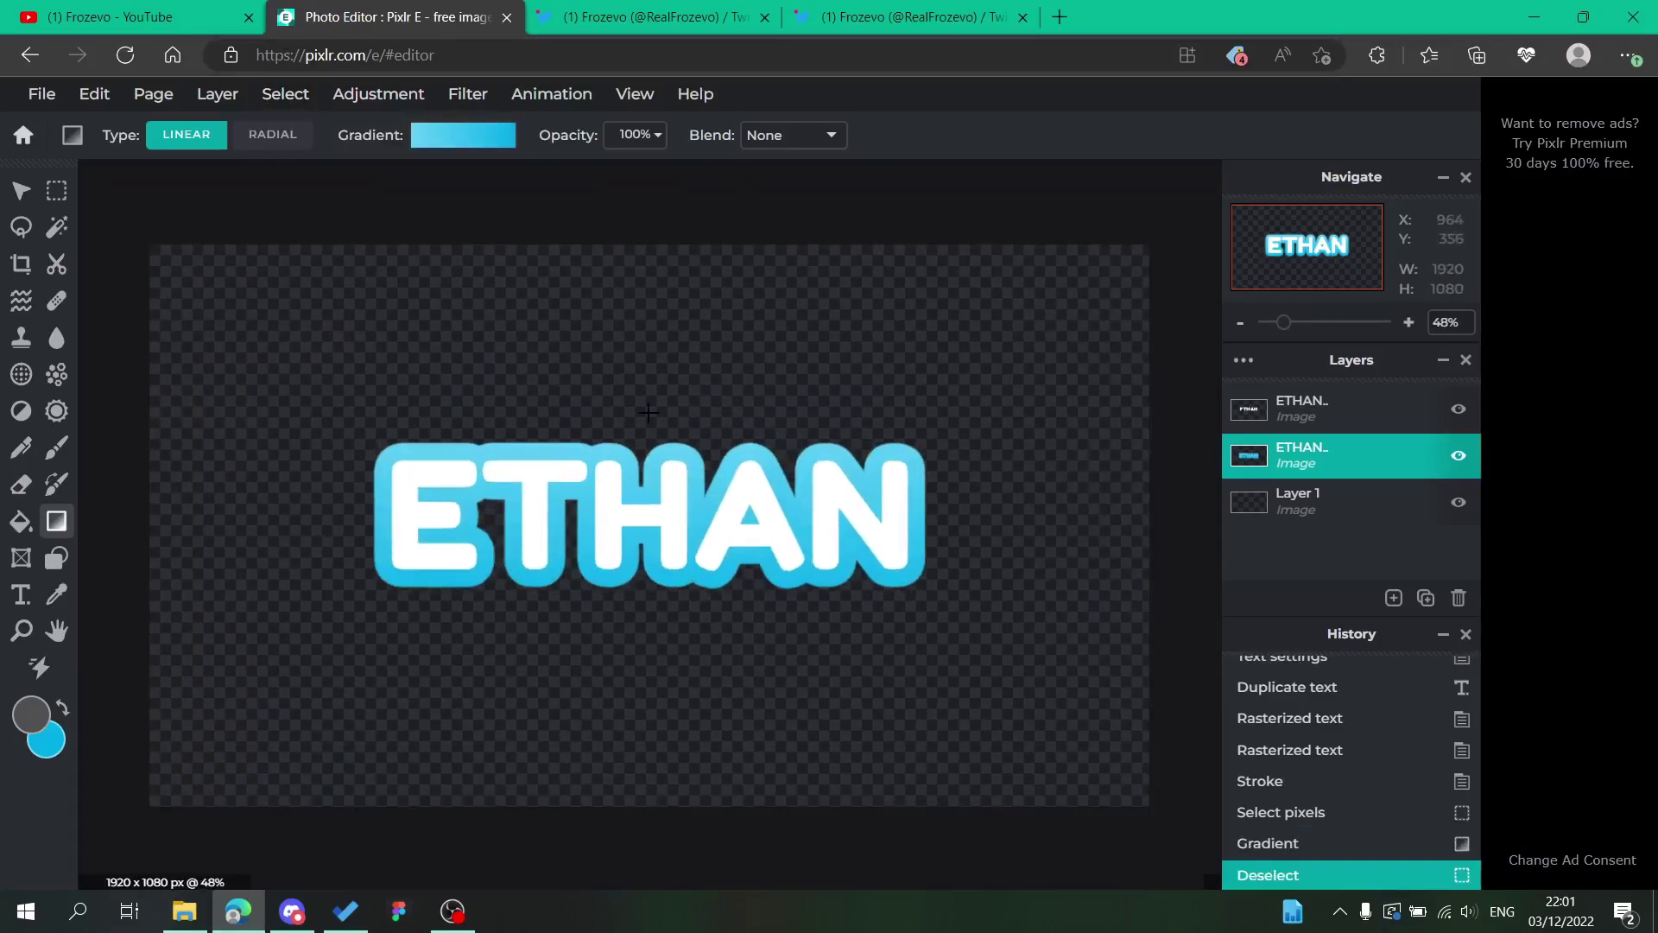
{"action": "scroll", "coordinate": [649, 413], "scroll_direction": "up", "scroll_amount": 2}
{"action": "scroll", "coordinate": [615, 347], "scroll_direction": "down", "scroll_amount": 2}
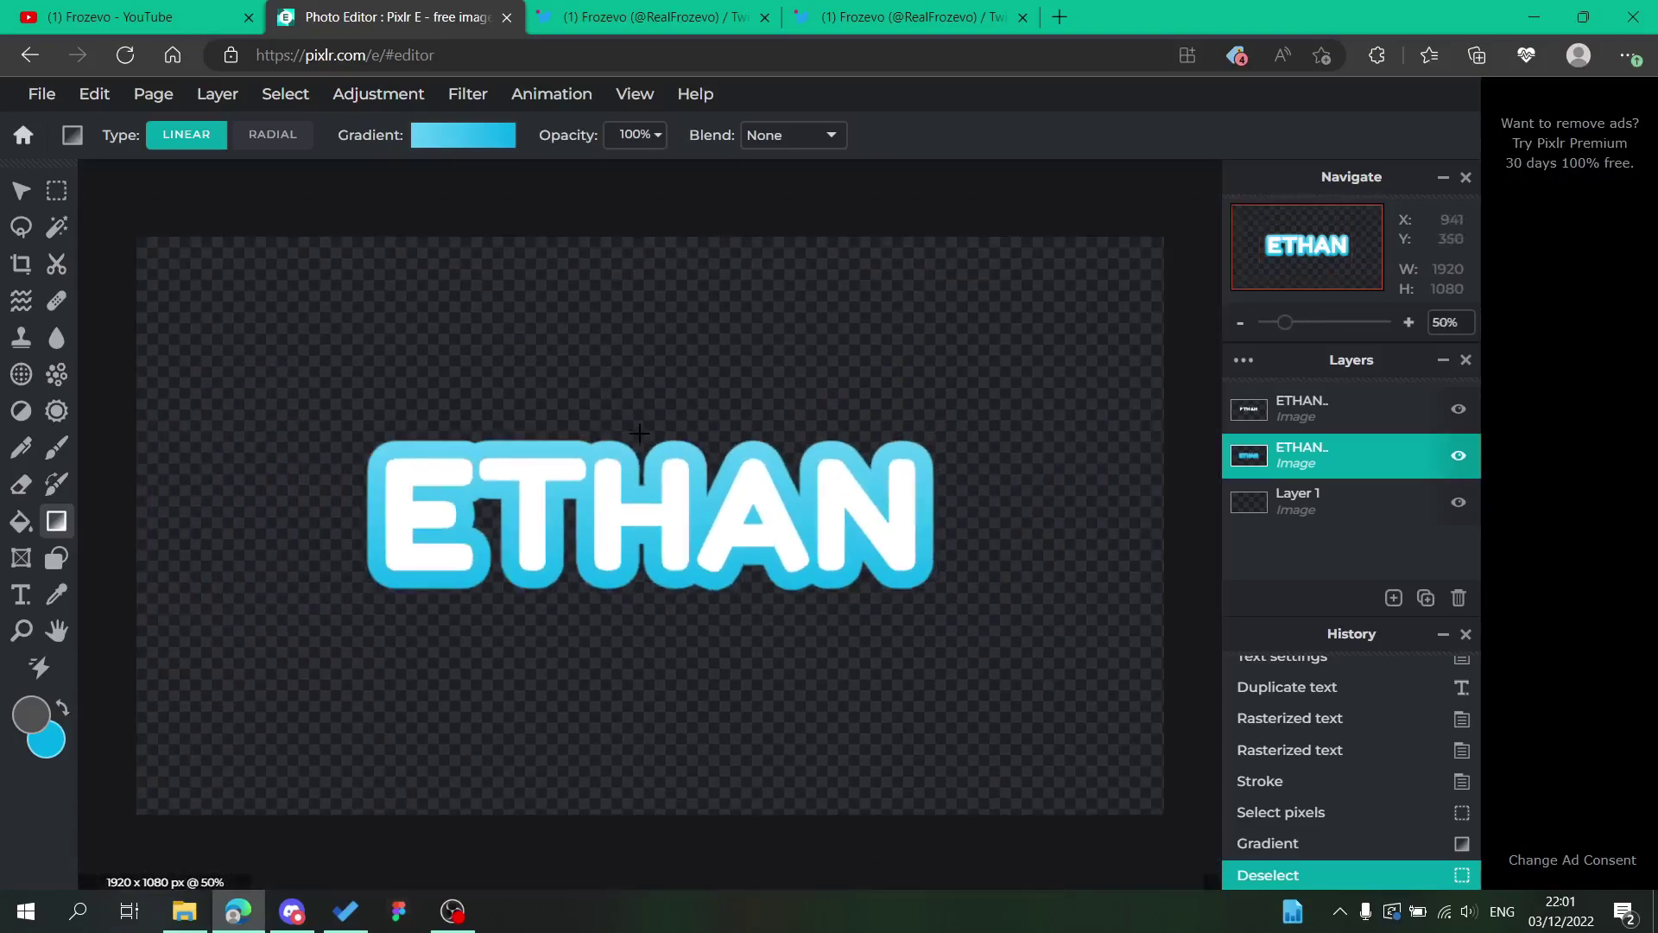
{"action": "left_click", "coordinate": [1346, 411]}
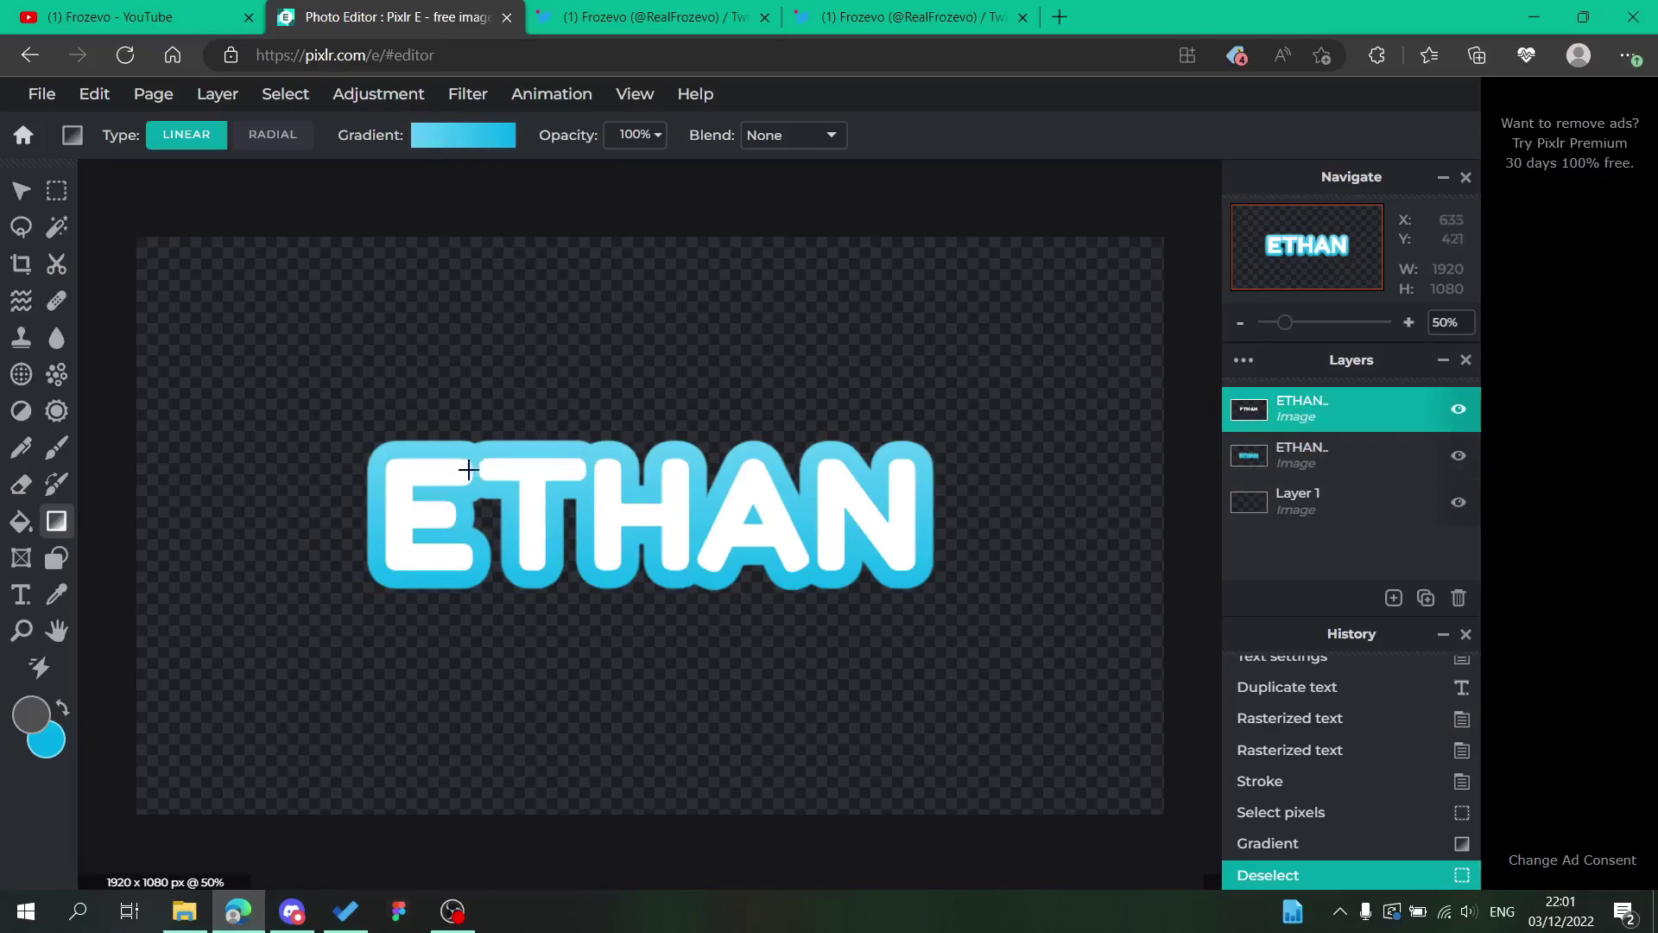
{"action": "left_click", "coordinate": [285, 93]}
{"action": "left_click", "coordinate": [307, 164]}
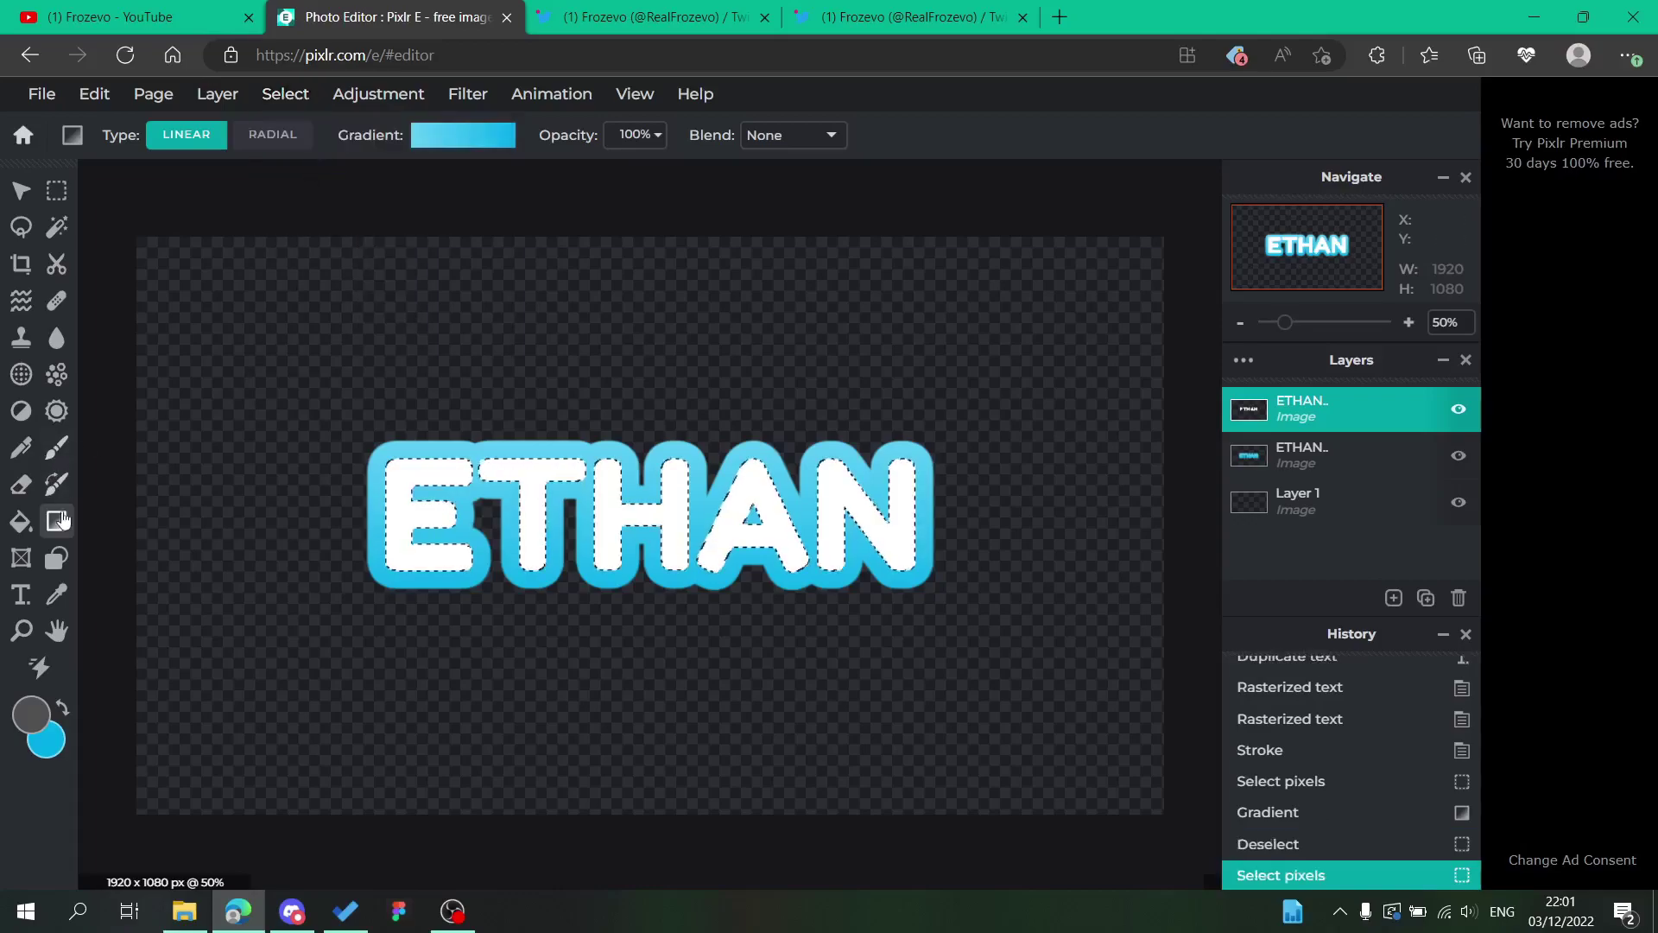
Set the gradient stops to light grey on the left and mid grey on the right
{"action": "left_click", "coordinate": [459, 138]}
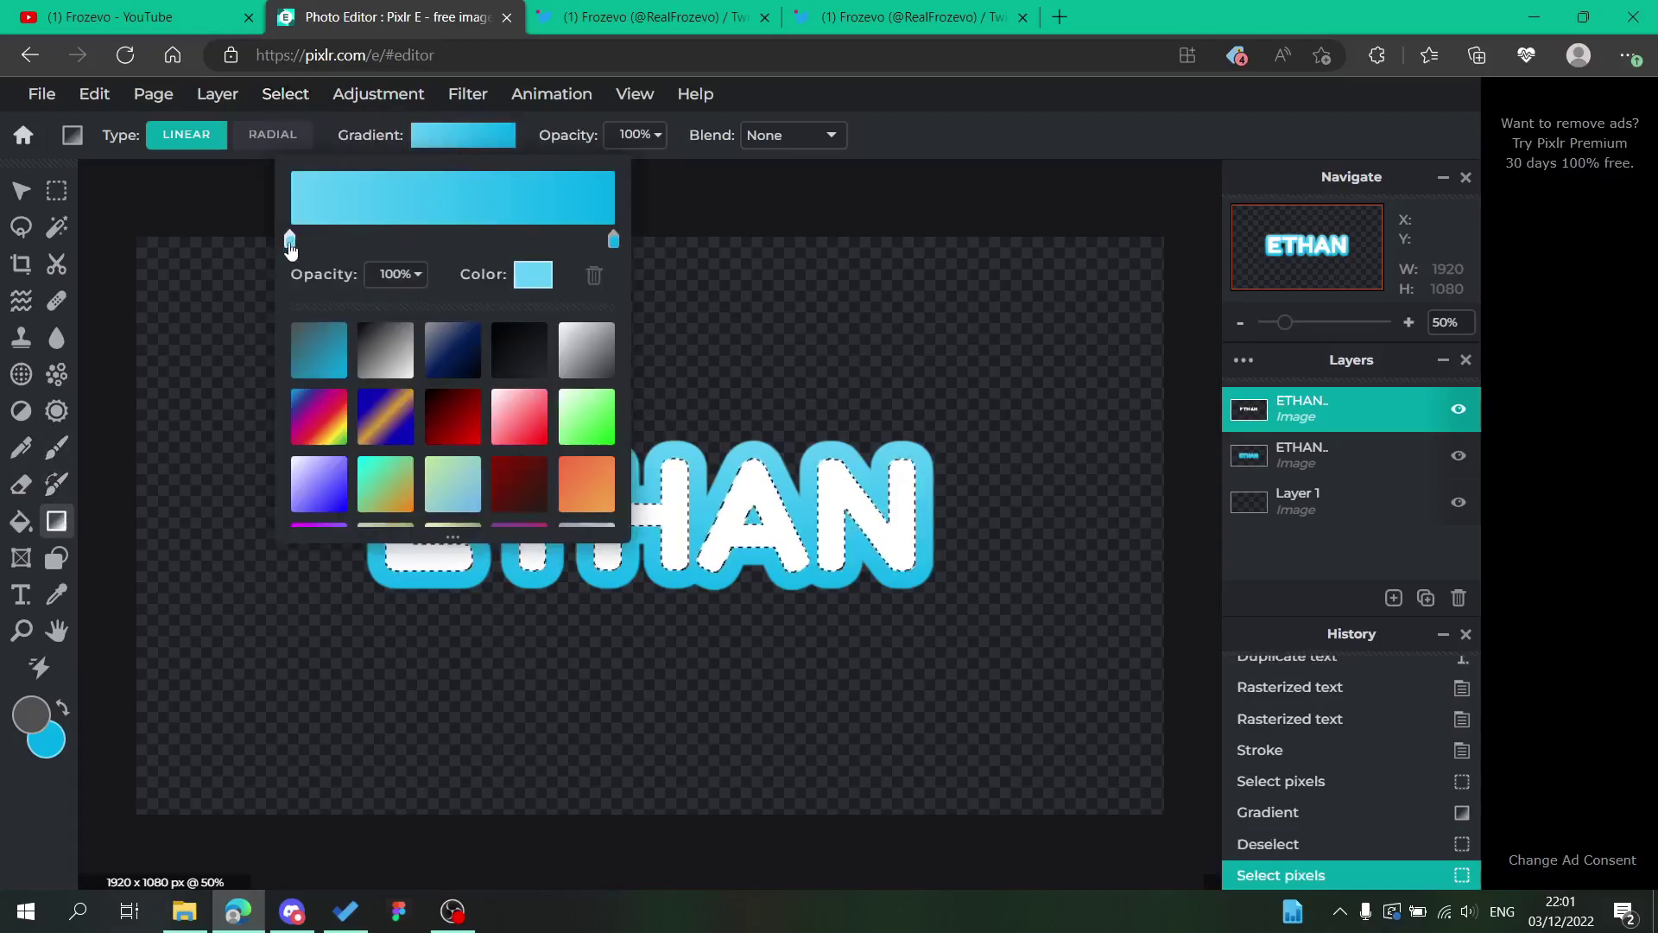
{"action": "left_click", "coordinate": [530, 276]}
{"action": "left_click", "coordinate": [1140, 288]}
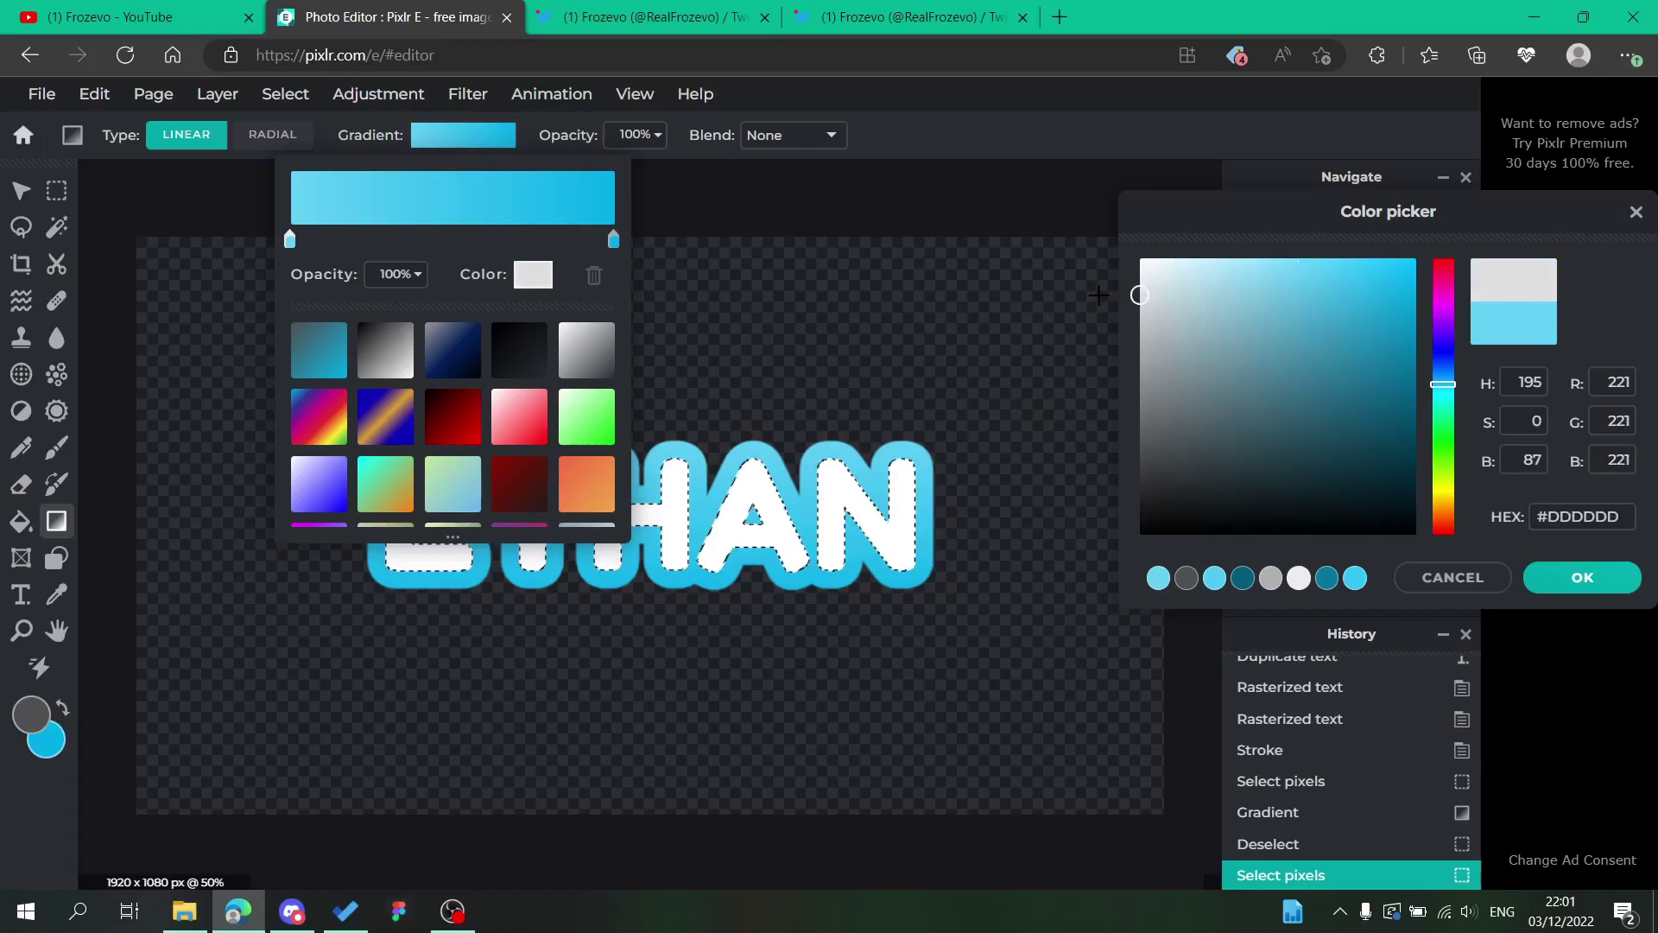
{"action": "left_click", "coordinate": [1582, 577]}
{"action": "left_click", "coordinate": [613, 239]}
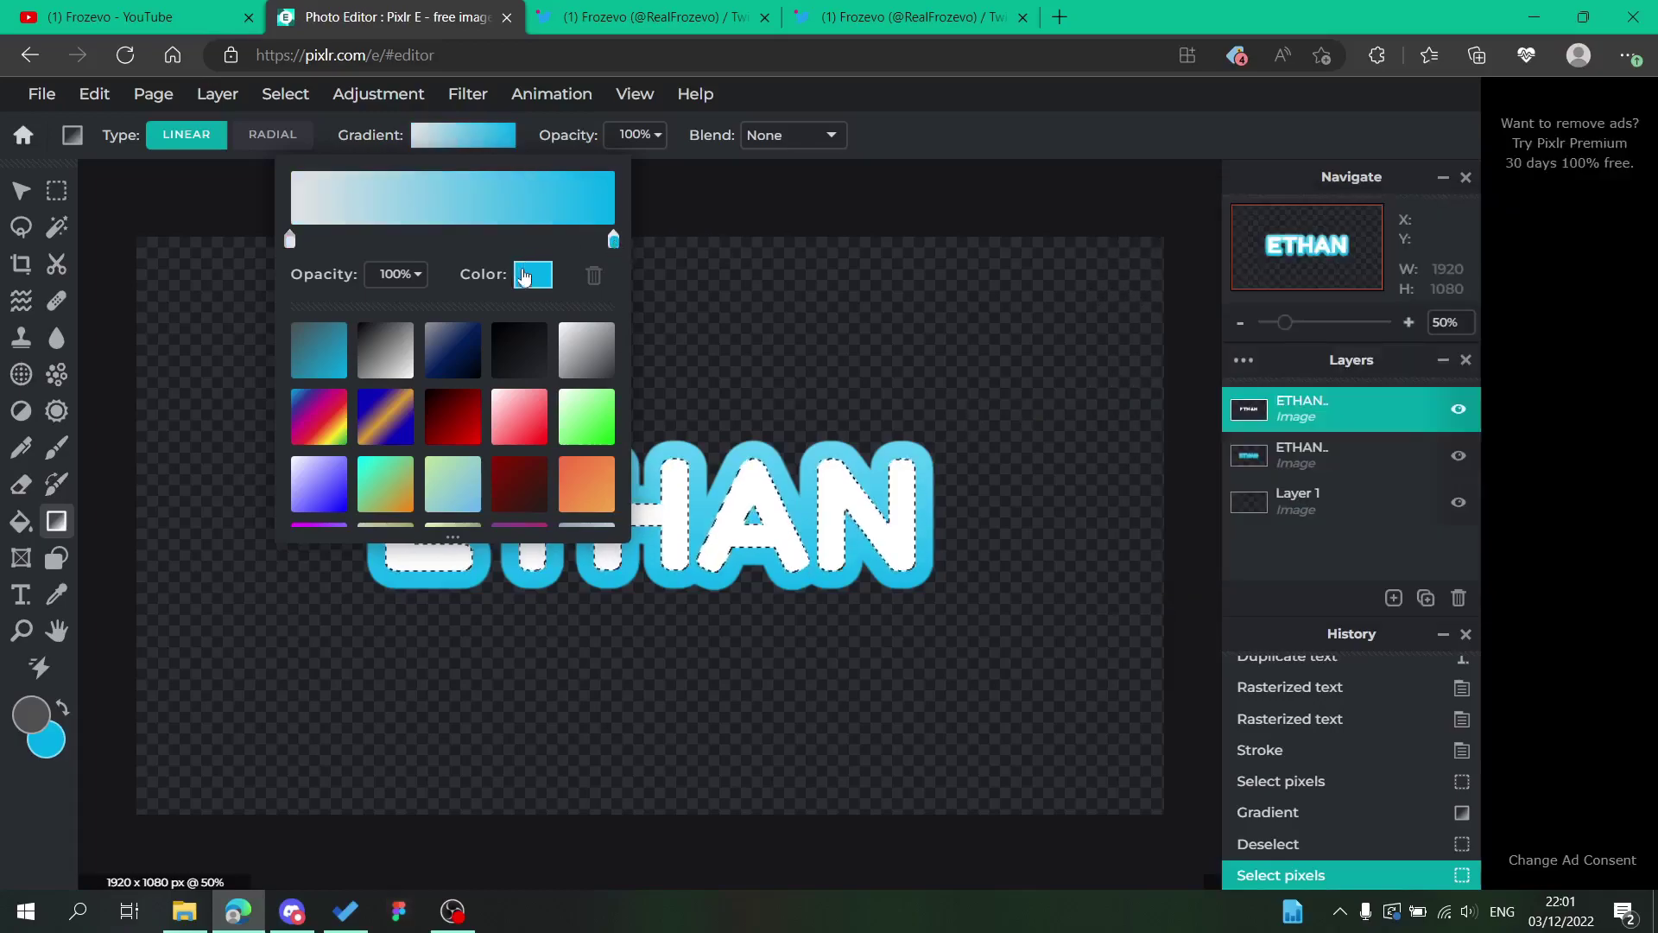
{"action": "left_click", "coordinate": [533, 275]}
{"action": "left_click", "coordinate": [1140, 337]}
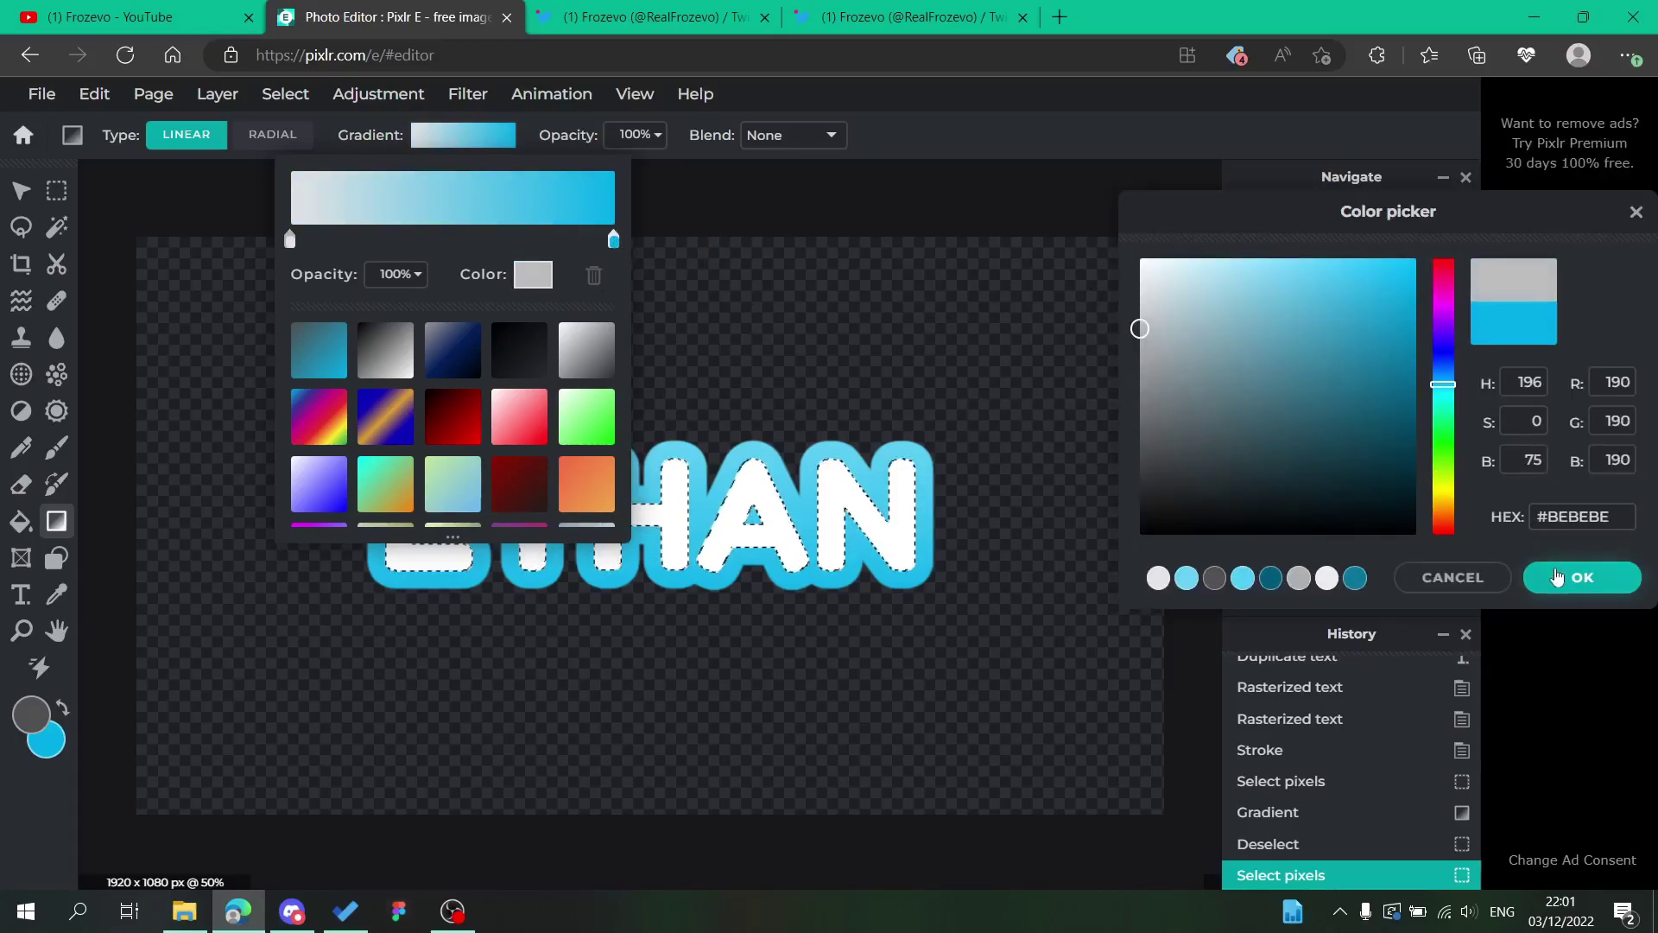
{"action": "left_click", "coordinate": [1582, 577]}
{"action": "left_click", "coordinate": [947, 339]}
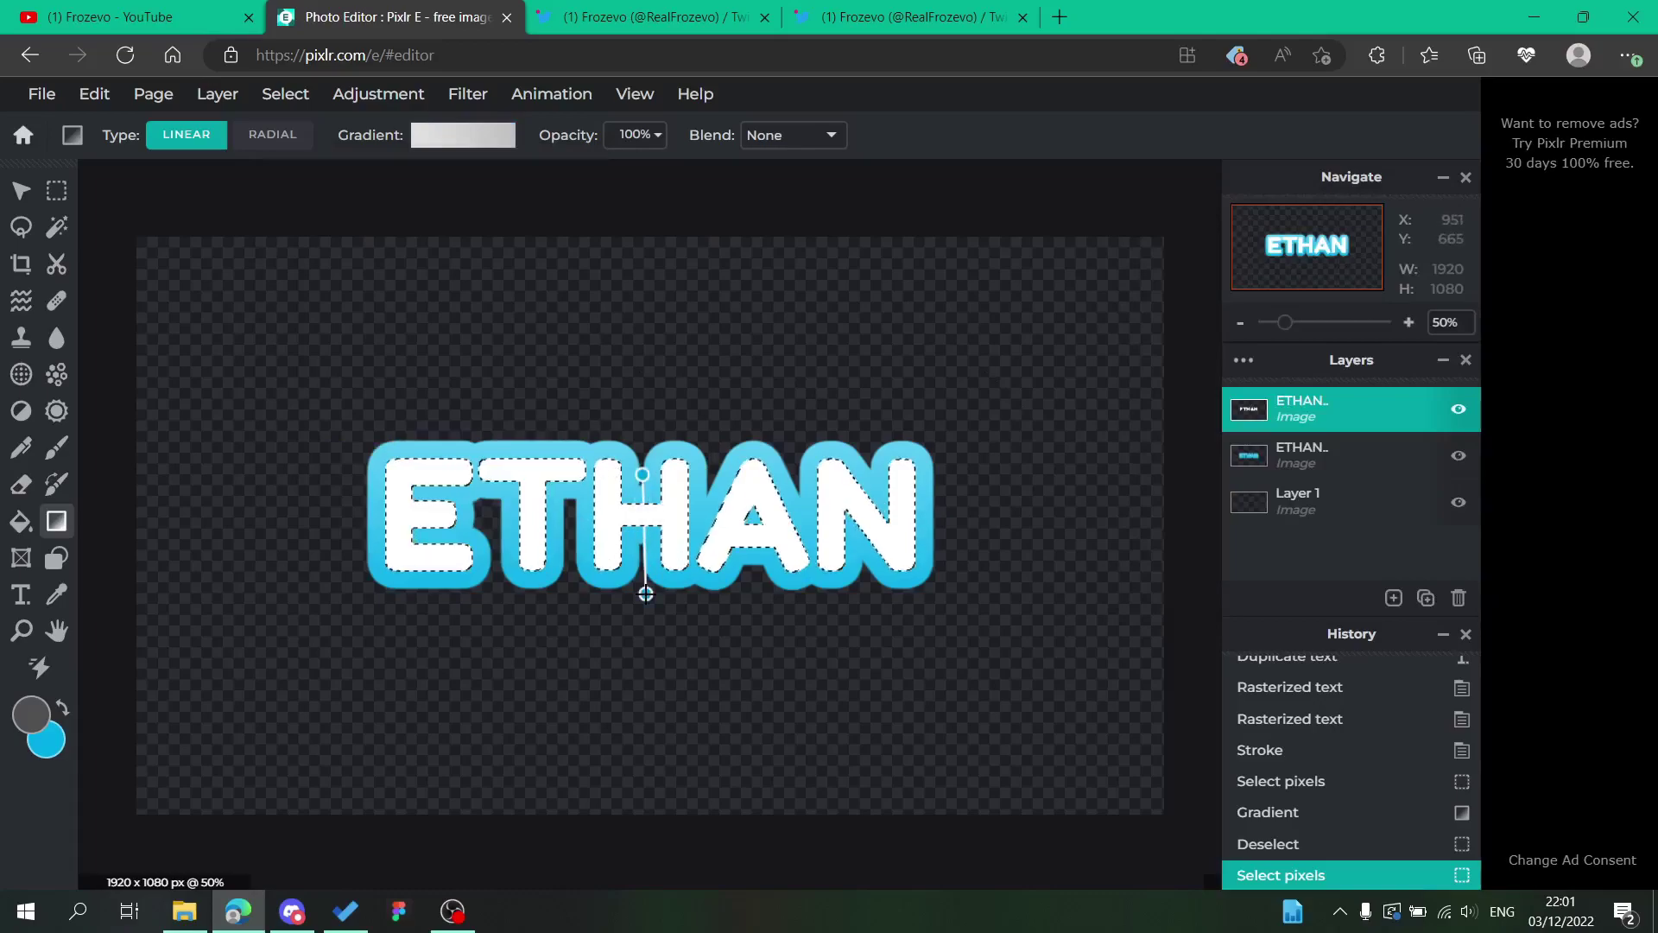
Fill the letters with the grey gradient top to bottom, then deselect
{"action": "left_click_drag", "start_coordinate": [642, 474], "coordinate": [645, 593]}
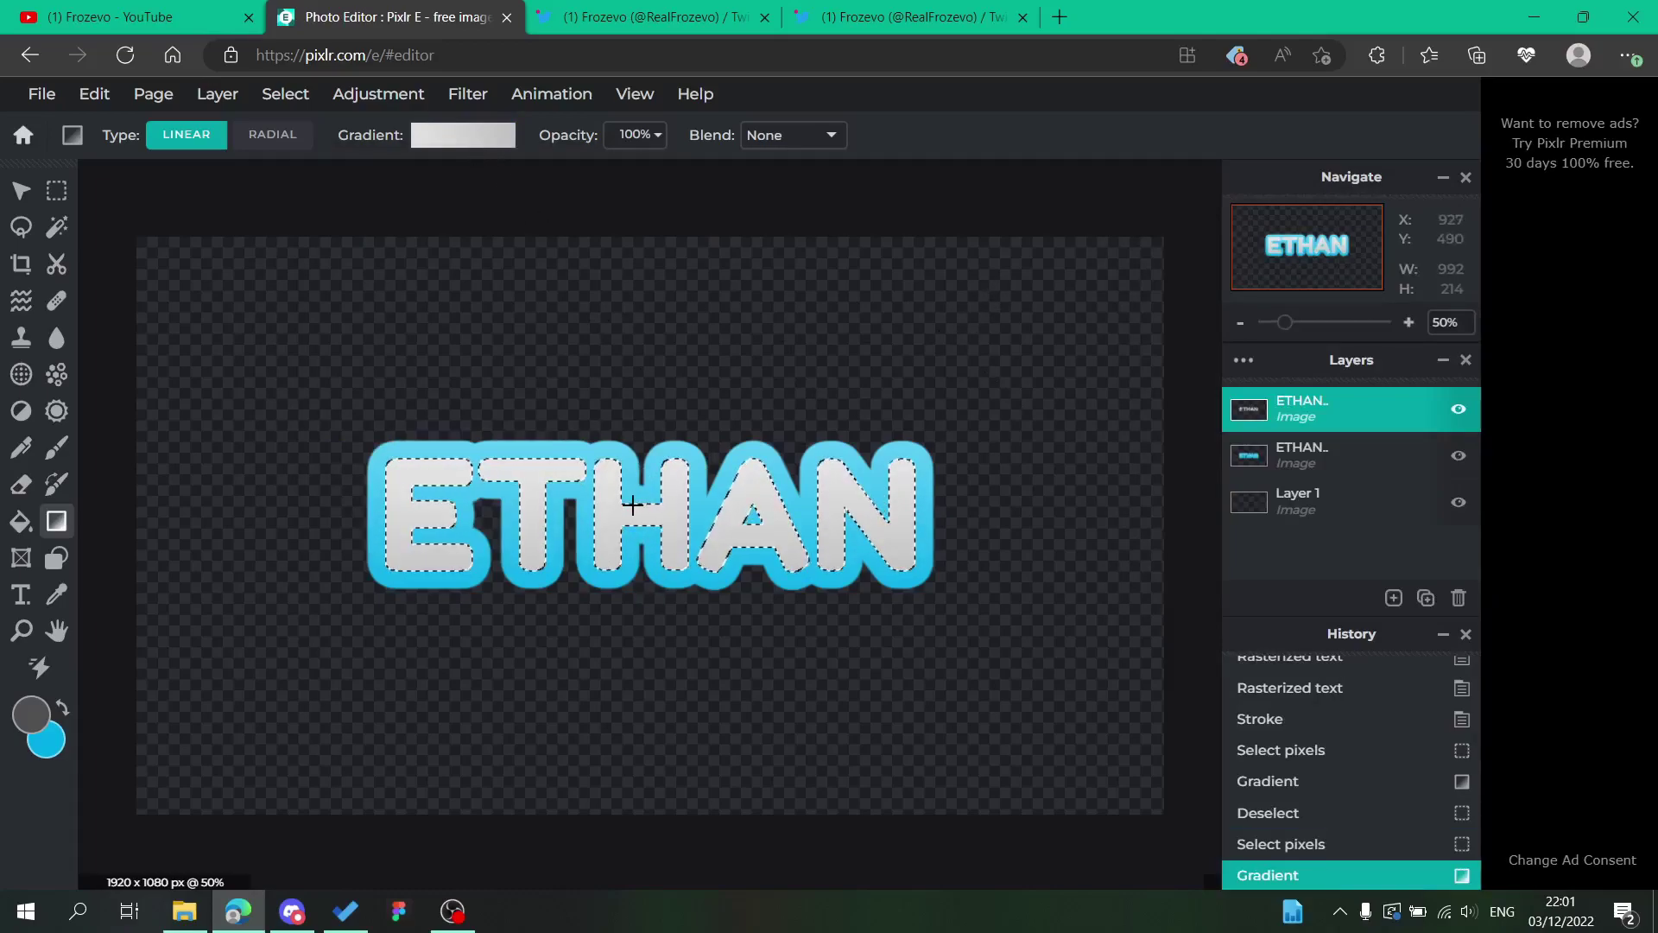
{"action": "left_click_drag", "start_coordinate": [646, 533], "coordinate": [645, 562]}
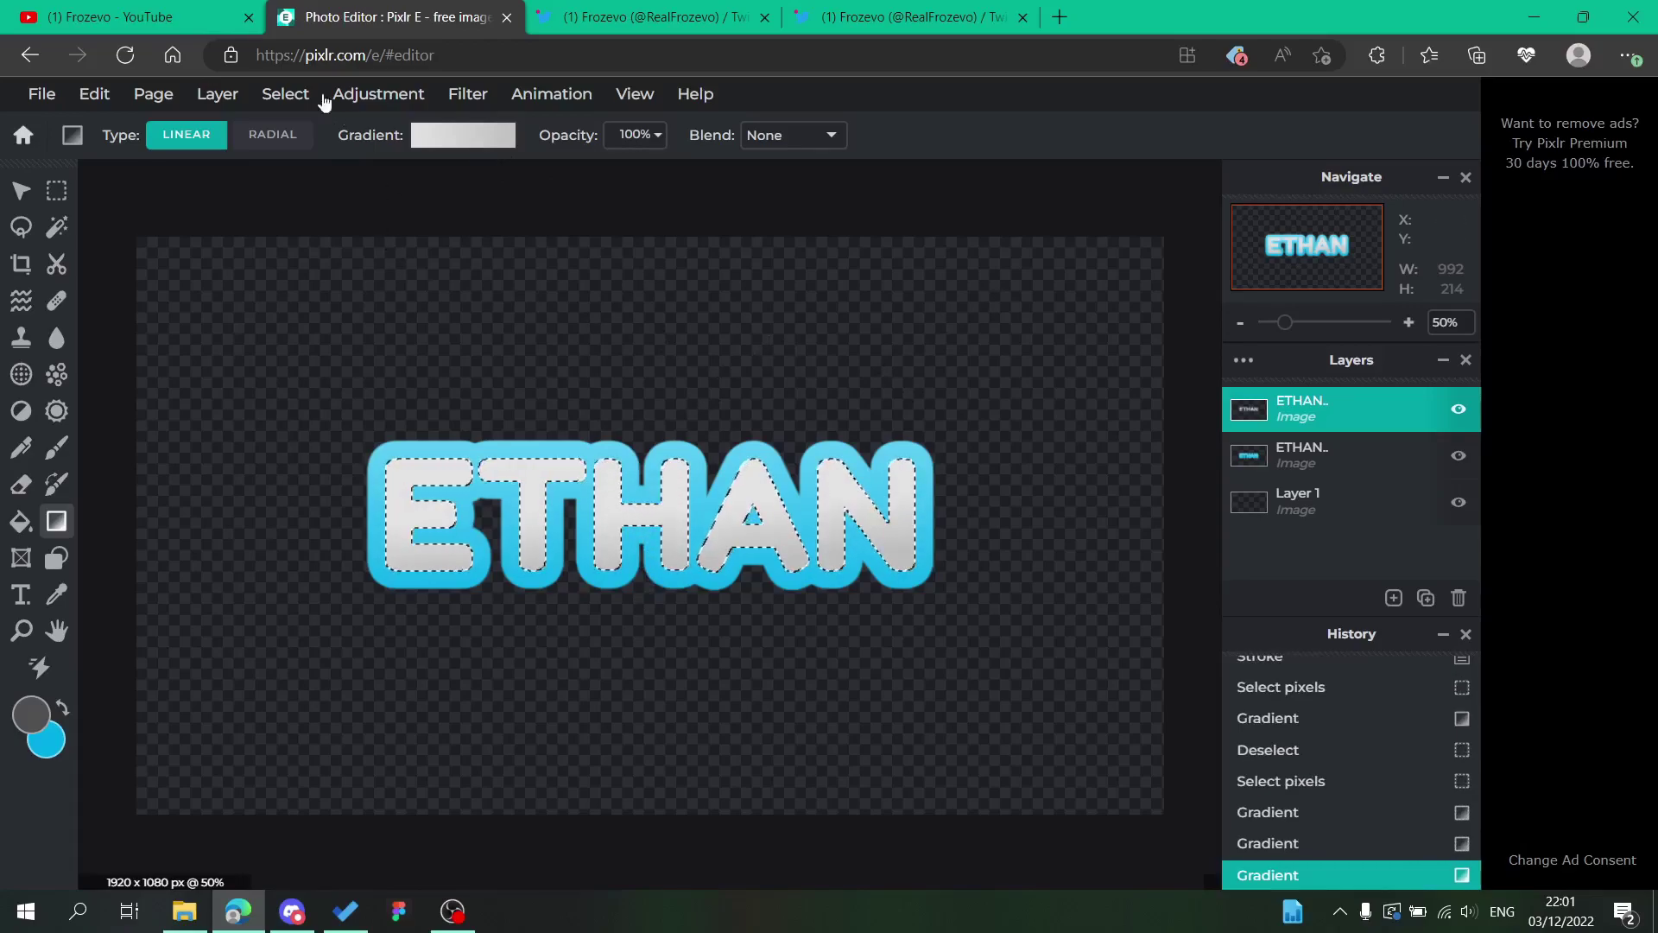
{"action": "left_click", "coordinate": [285, 93]}
{"action": "left_click", "coordinate": [313, 219]}
{"action": "scroll", "coordinate": [656, 509], "scroll_direction": "down", "scroll_amount": 3}
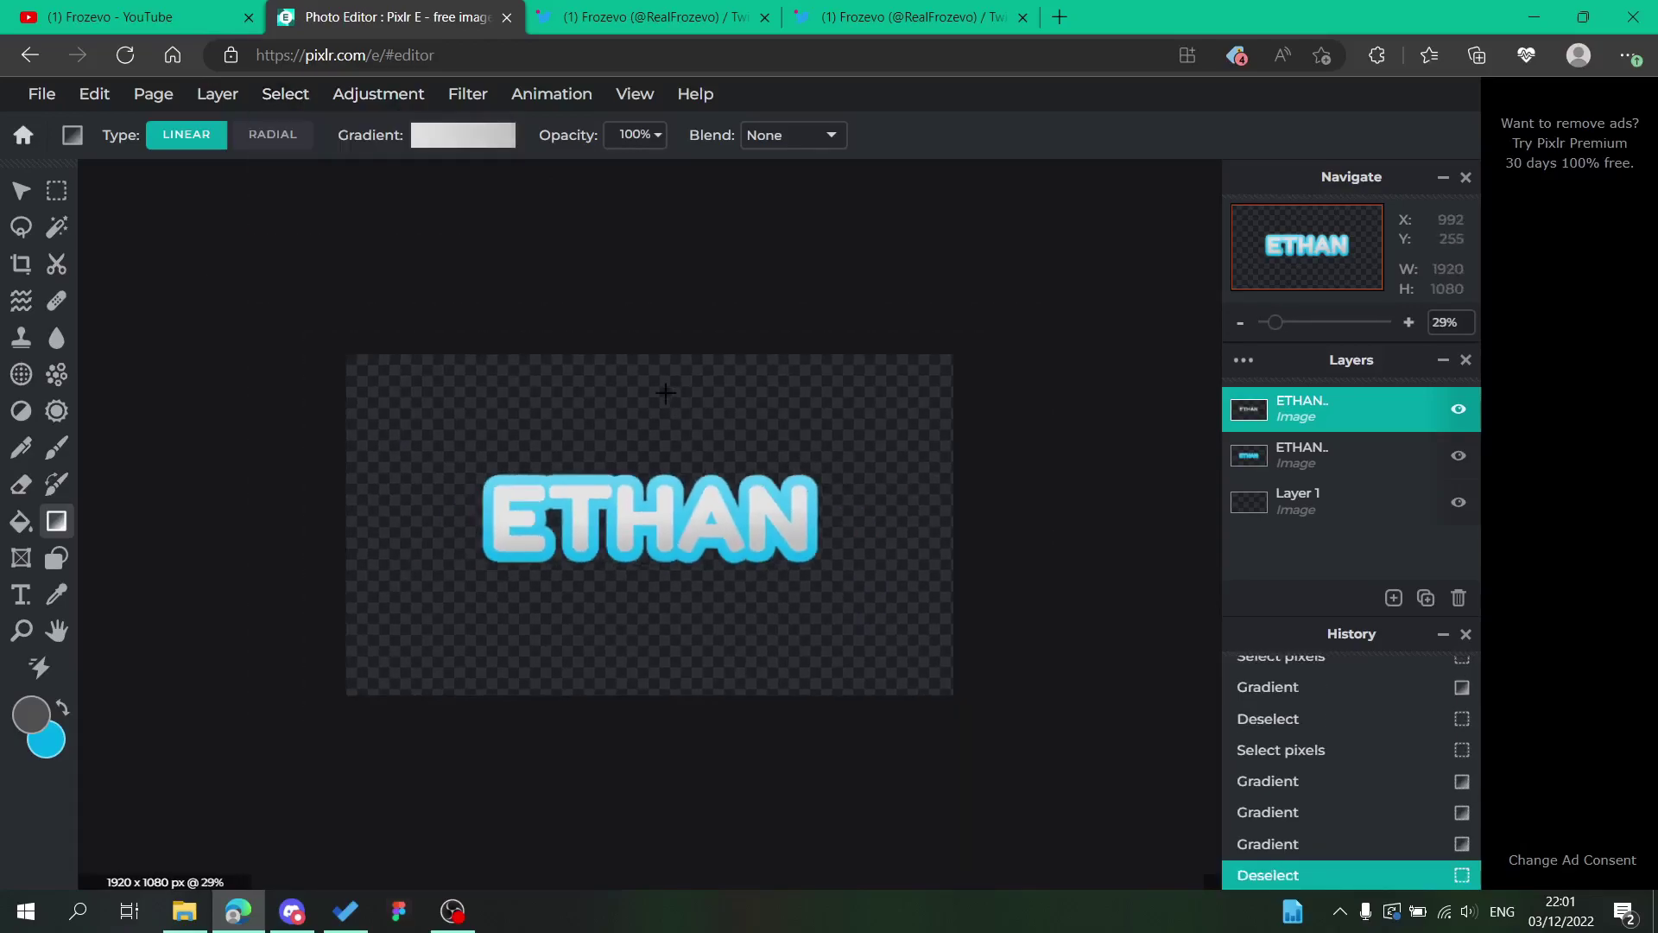
{"action": "scroll", "coordinate": [665, 527], "scroll_direction": "up", "scroll_amount": 3}
{"action": "scroll", "coordinate": [658, 508], "scroll_direction": "up", "scroll_amount": 3}
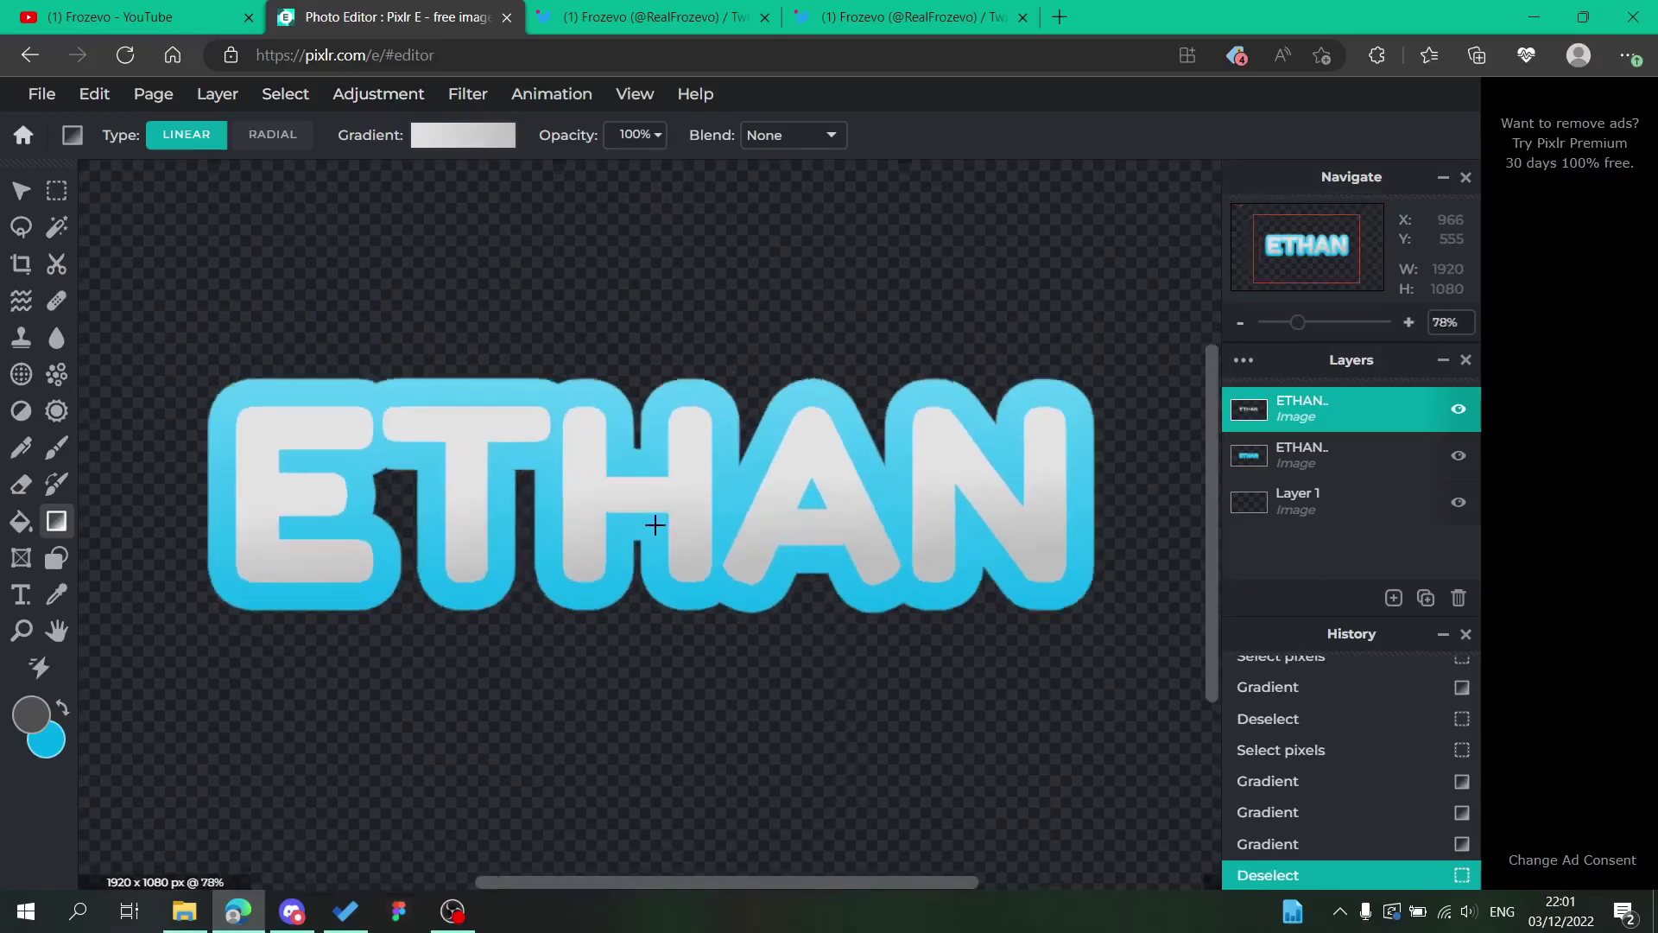
{"action": "scroll", "coordinate": [658, 509], "scroll_direction": "down", "scroll_amount": 2}
{"action": "scroll", "coordinate": [656, 514], "scroll_direction": "up", "scroll_amount": 3}
{"action": "scroll", "coordinate": [656, 516], "scroll_direction": "down", "scroll_amount": 3}
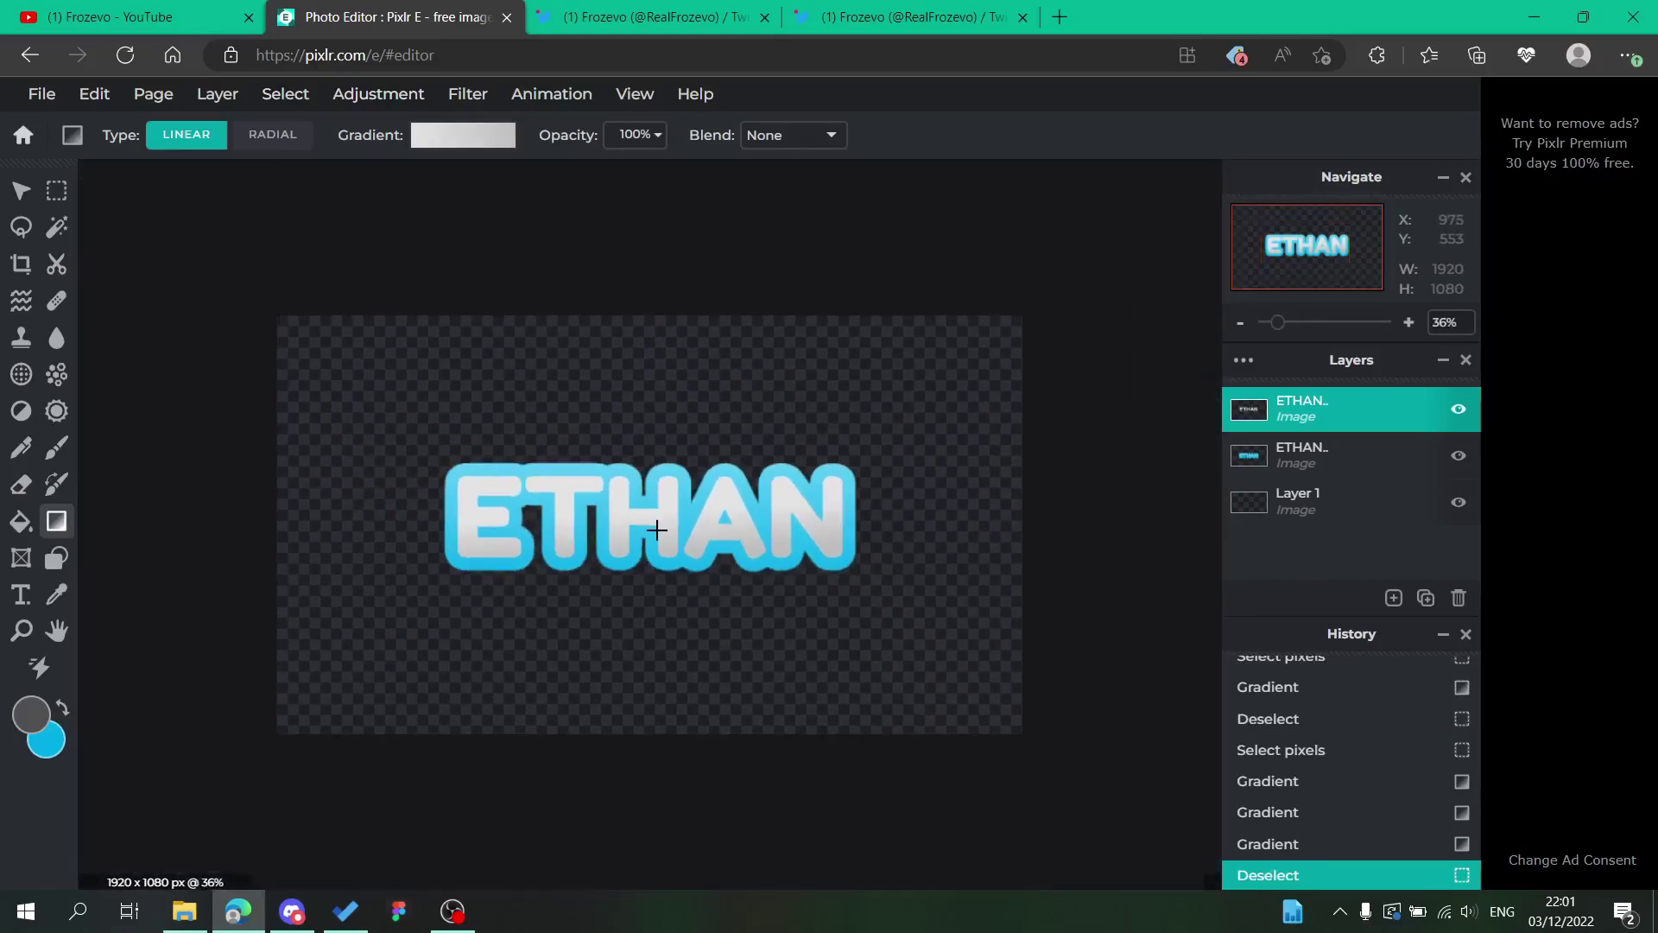
{"action": "scroll", "coordinate": [639, 514], "scroll_direction": "up", "scroll_amount": 2}
{"action": "left_click", "coordinate": [1349, 449]}
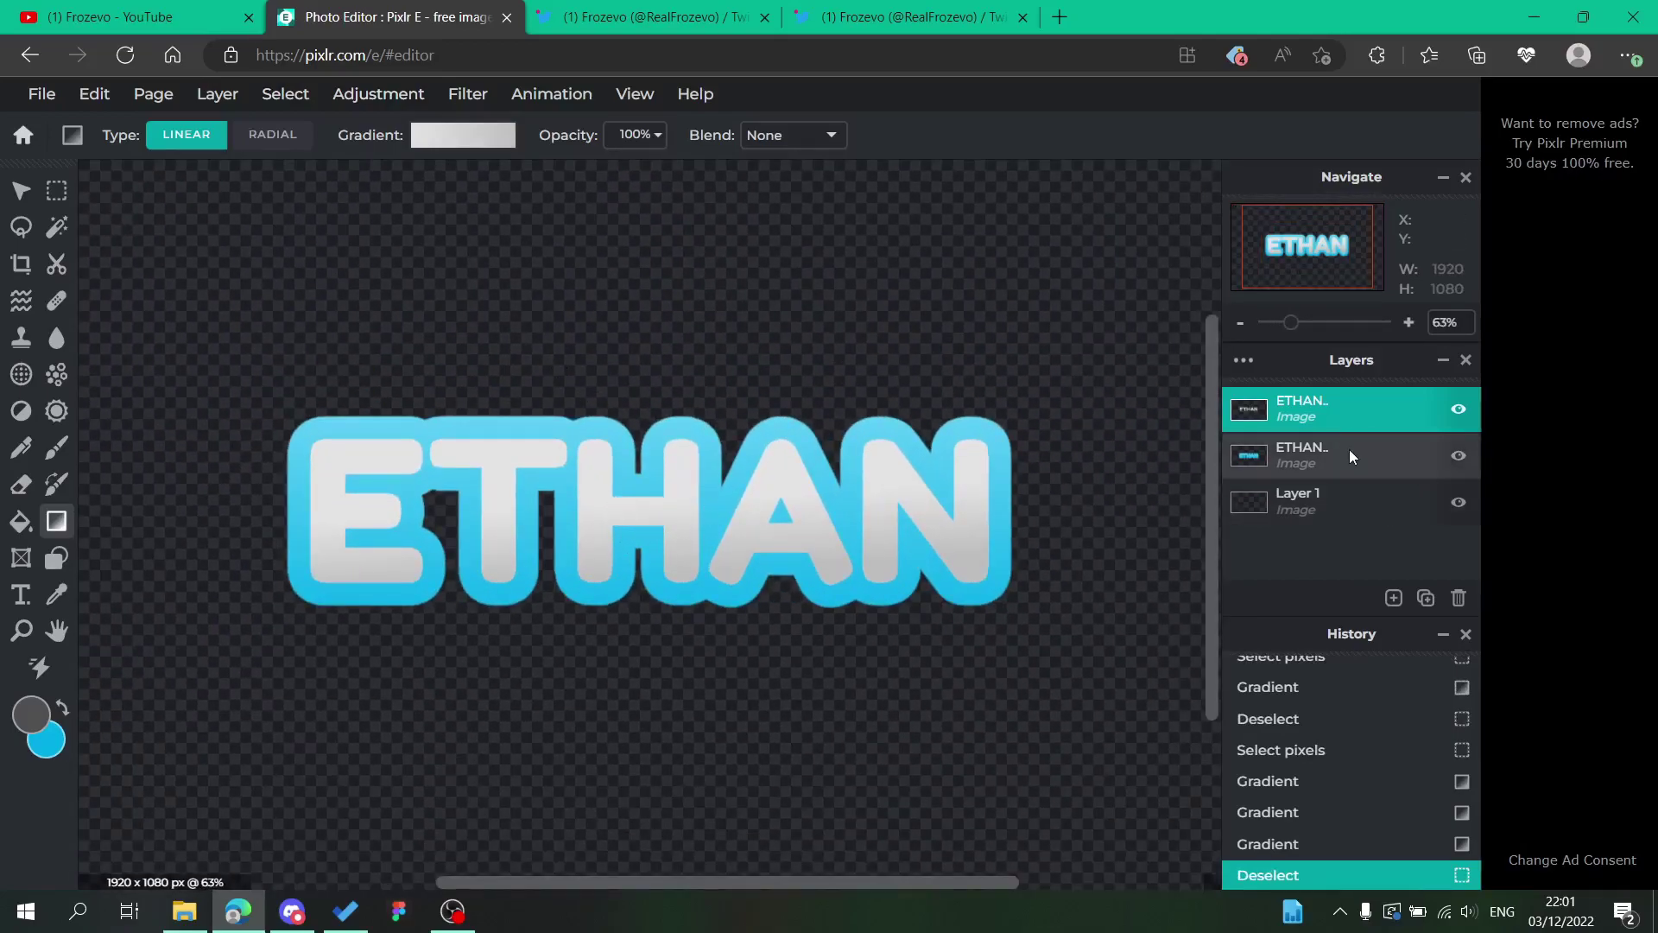
{"action": "left_click", "coordinate": [1356, 428]}
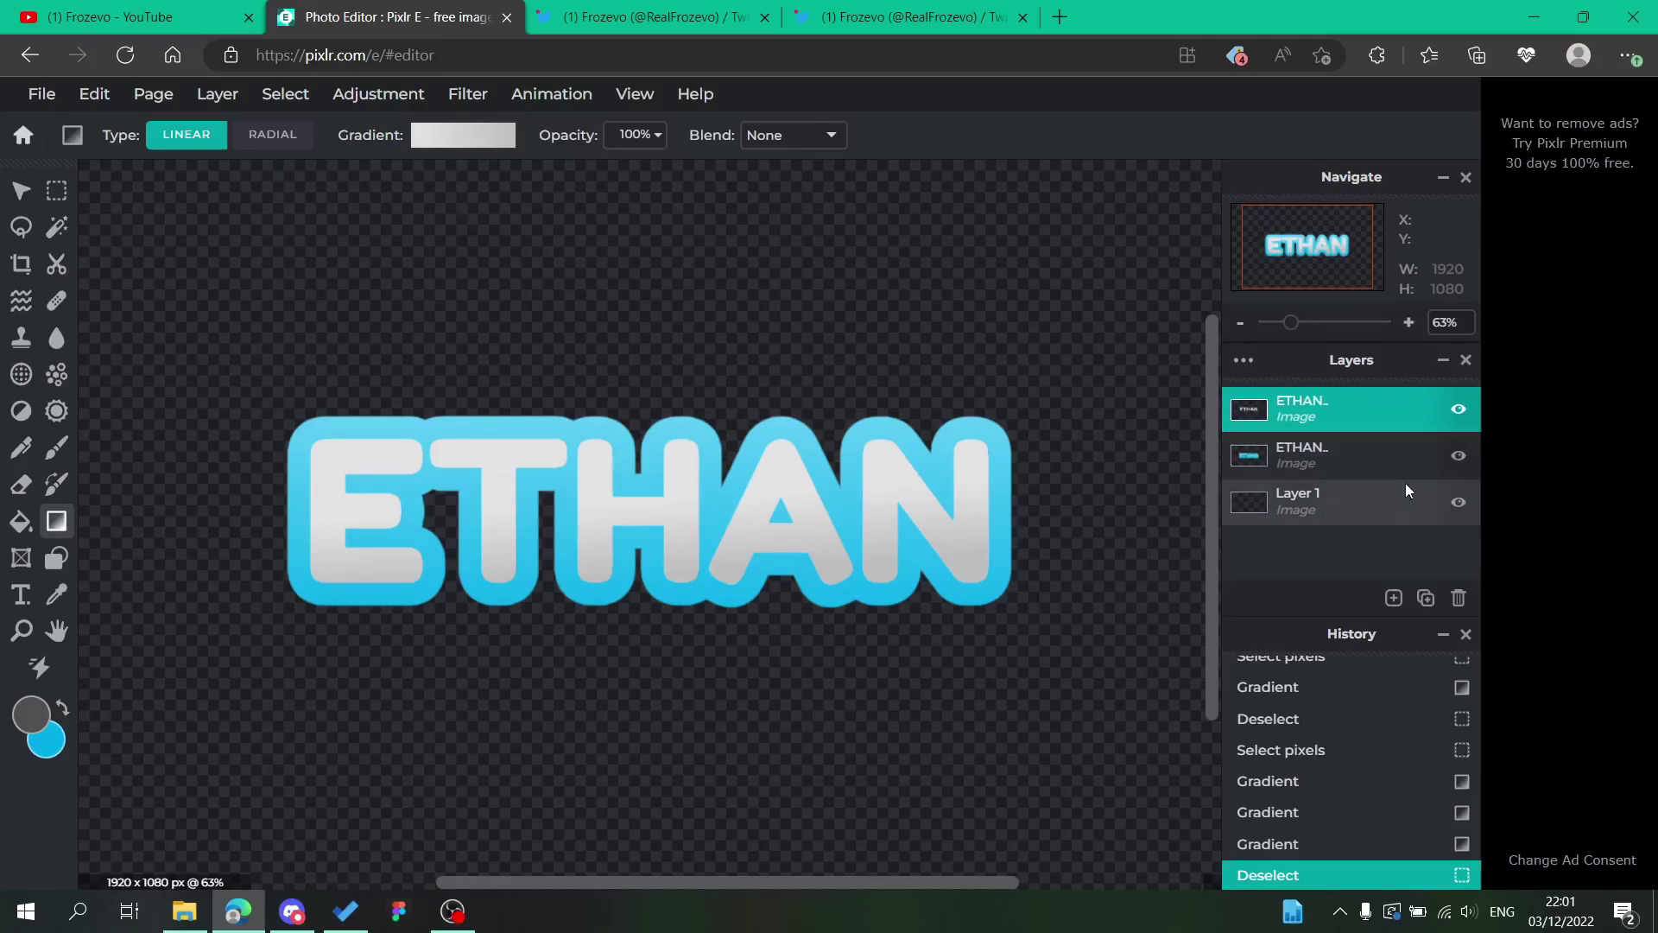
Add a drop shadow to the outline layer: opacity 100%, blur 0, offset x 0, y 22
{"action": "left_click", "coordinate": [1373, 462]}
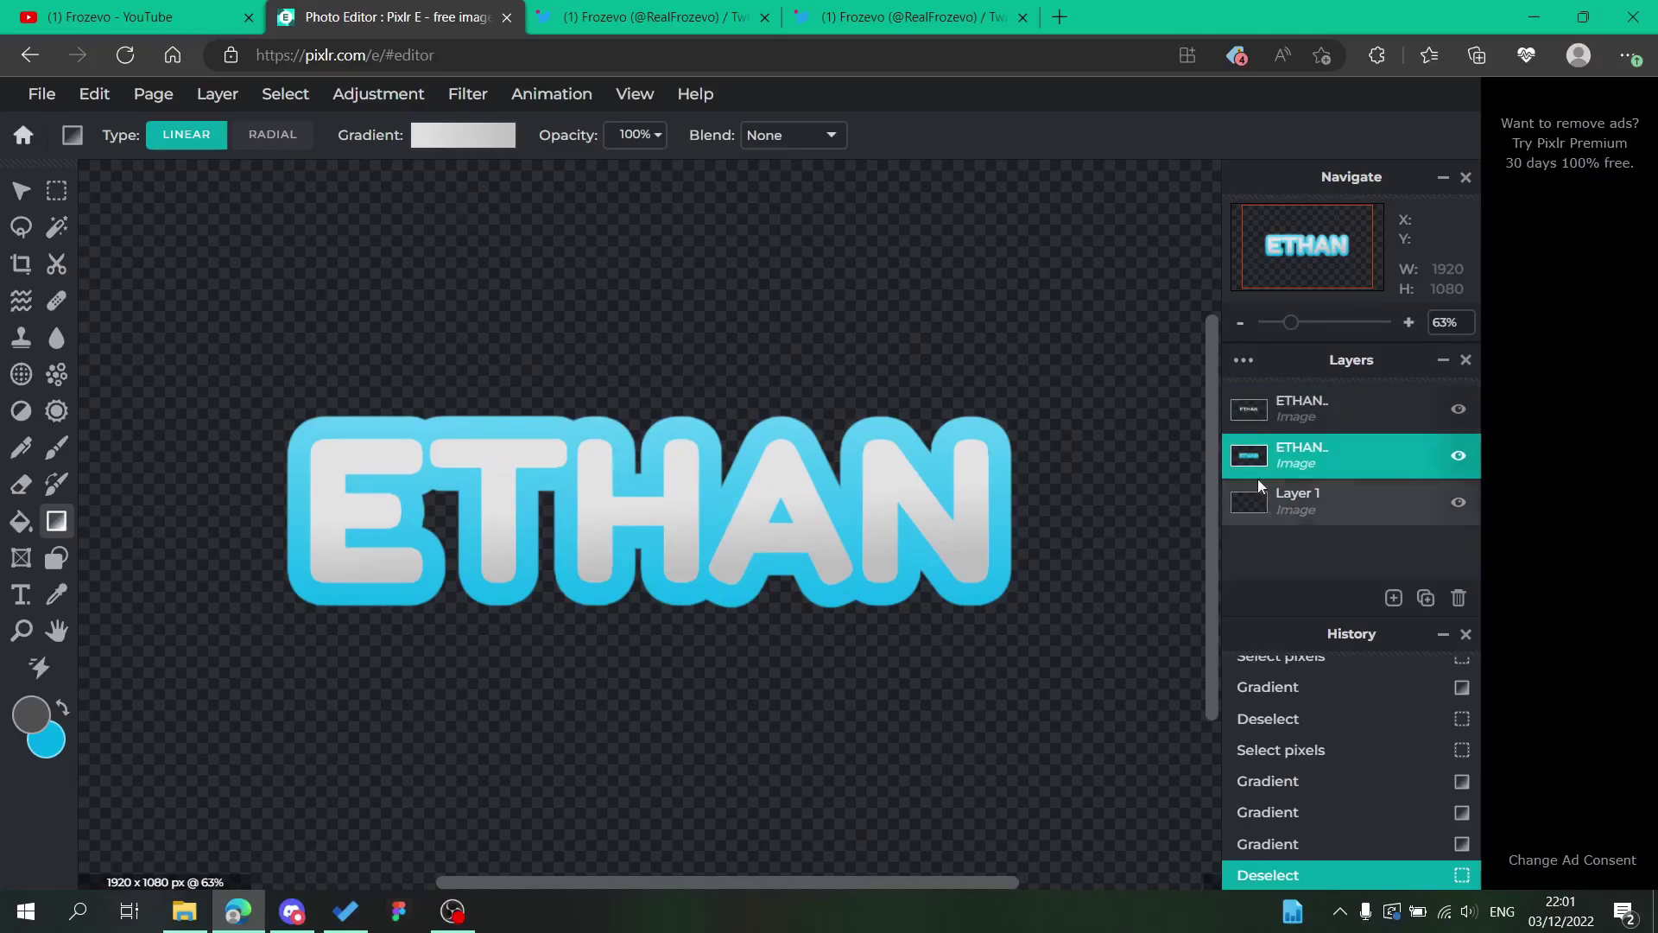
{"action": "left_click", "coordinate": [467, 93]}
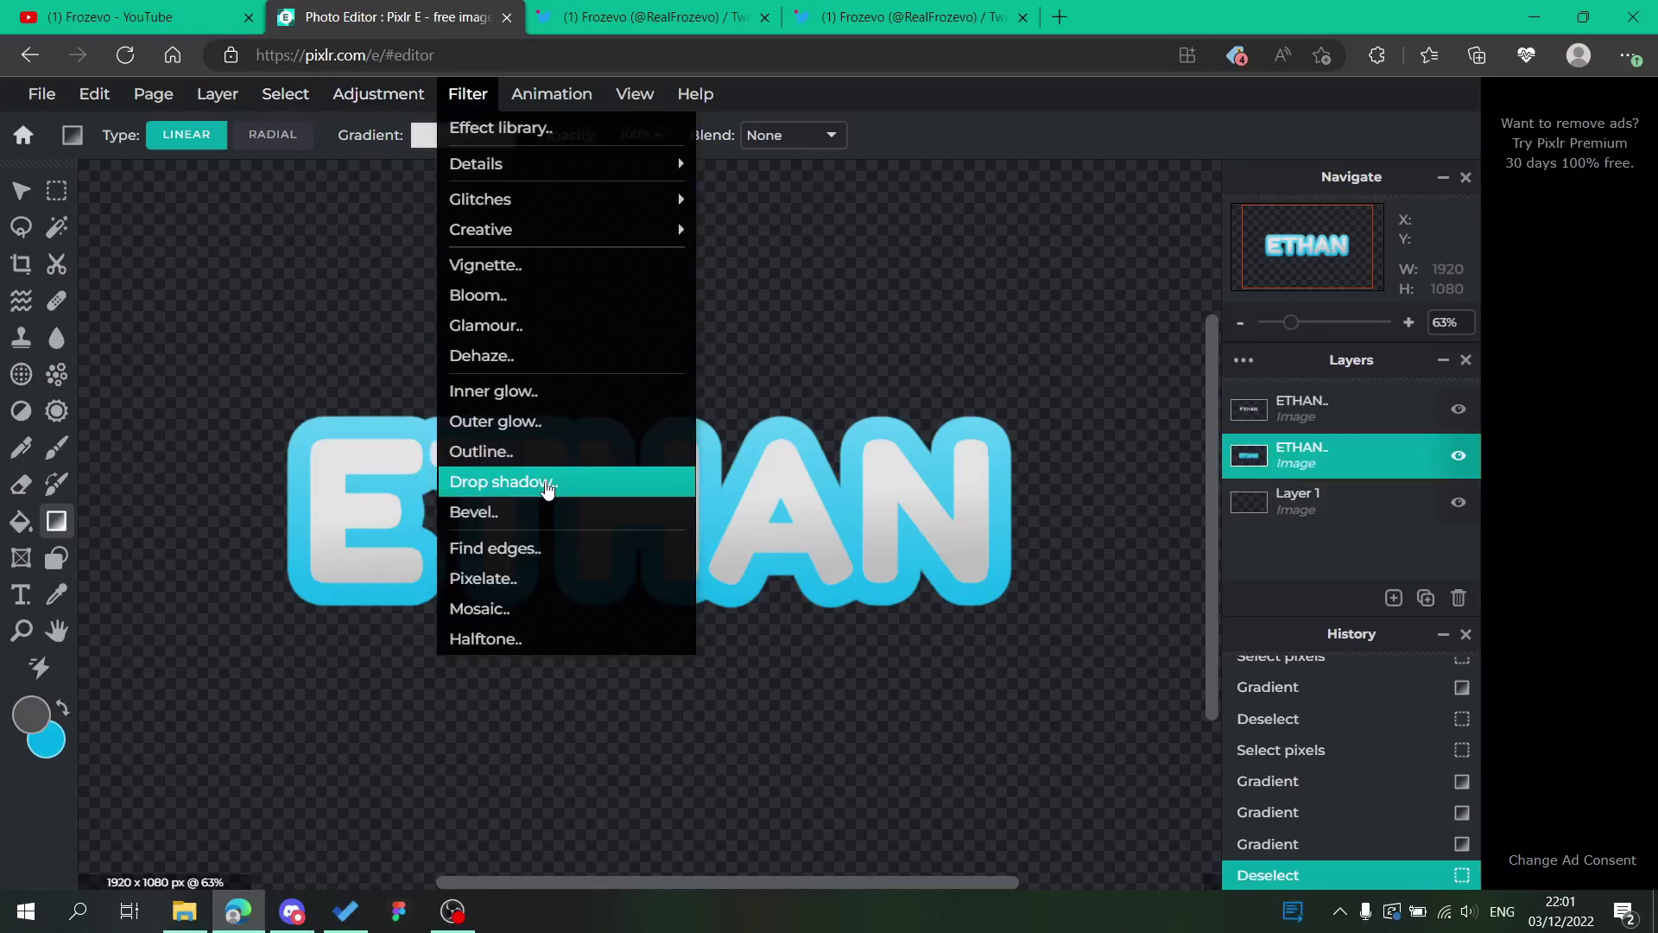
{"action": "left_click", "coordinate": [536, 481]}
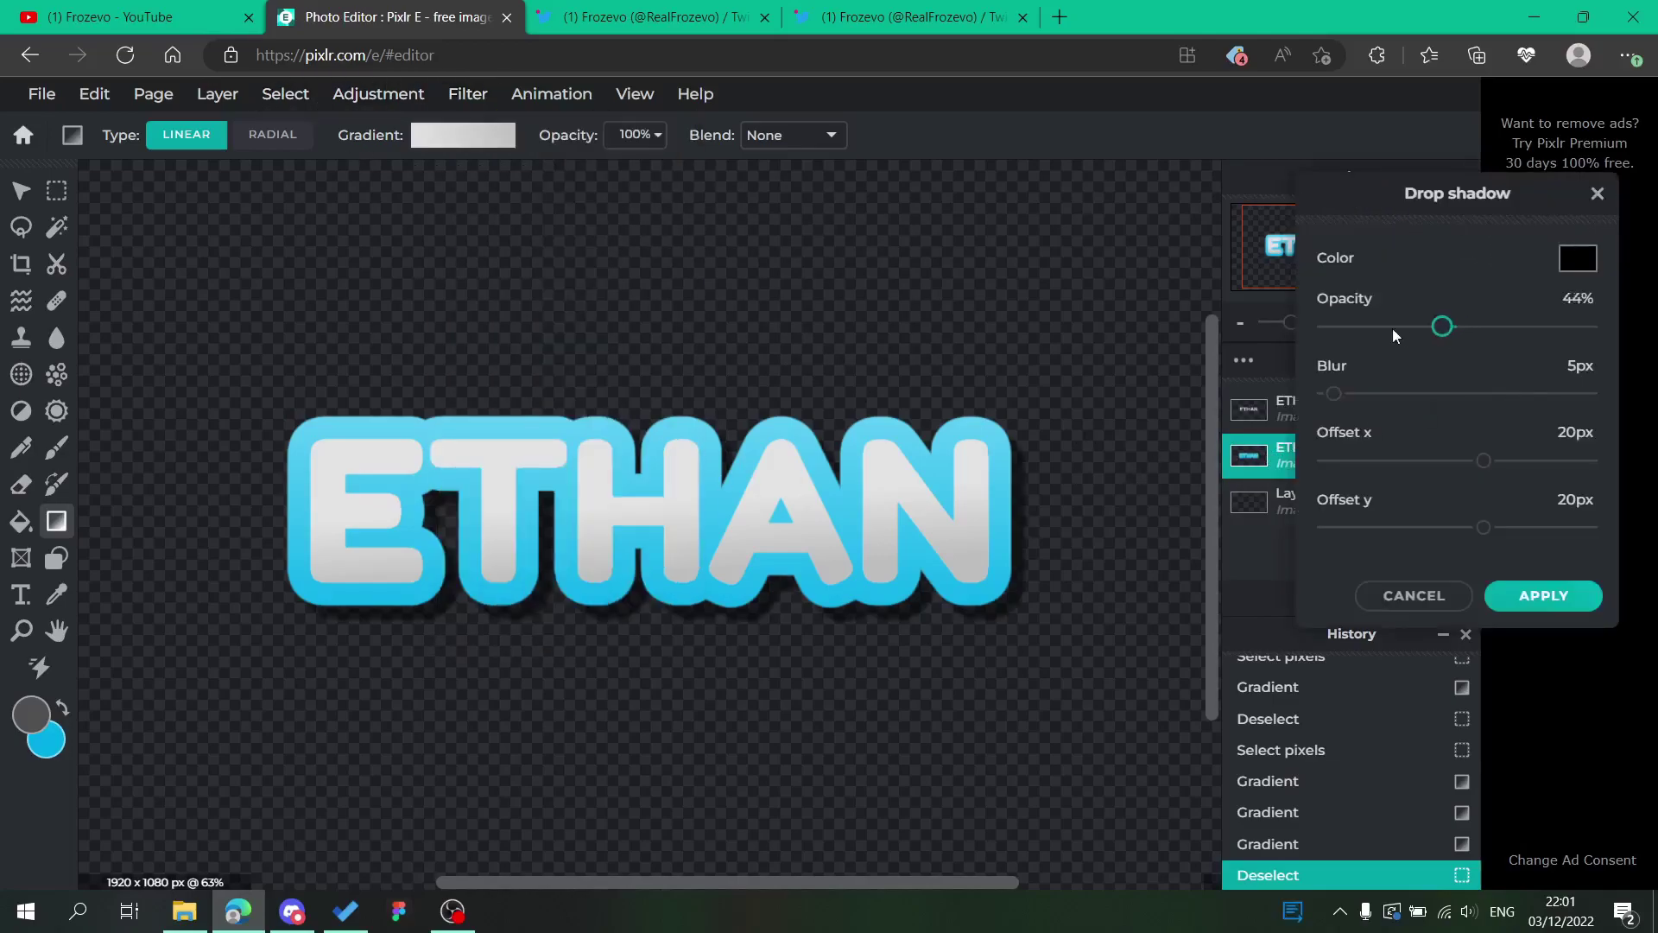
{"action": "left_click_drag", "start_coordinate": [1392, 328], "coordinate": [1613, 333]}
{"action": "left_click_drag", "start_coordinate": [1335, 396], "coordinate": [1279, 399]}
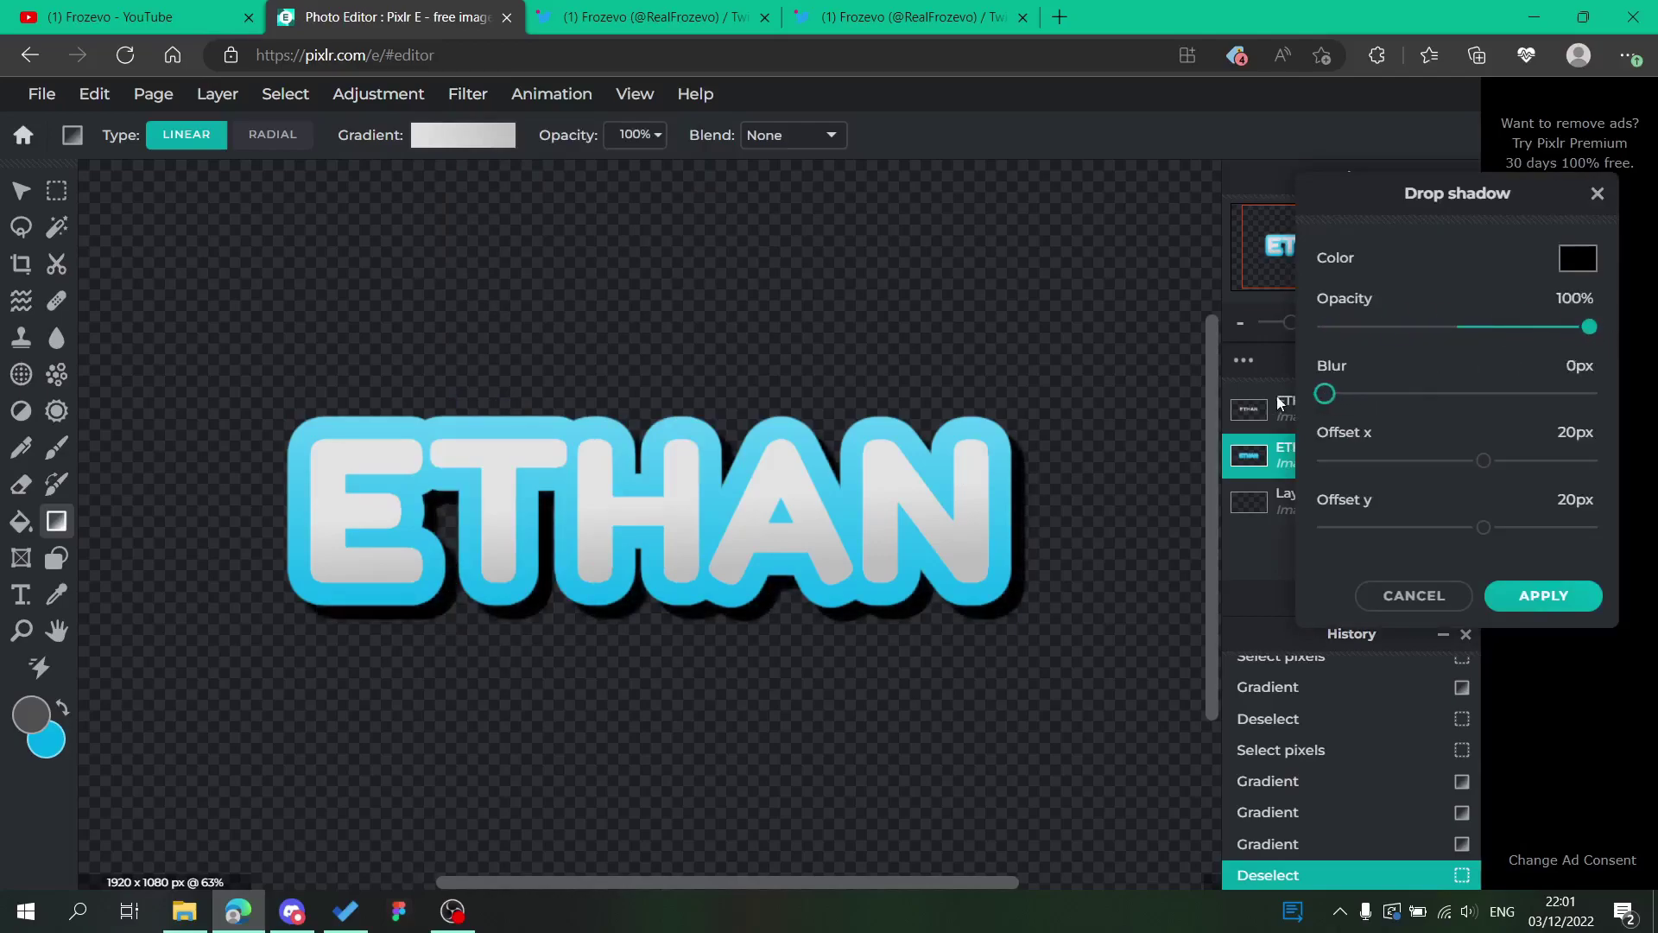
{"action": "left_click_drag", "start_coordinate": [1485, 464], "coordinate": [1457, 472]}
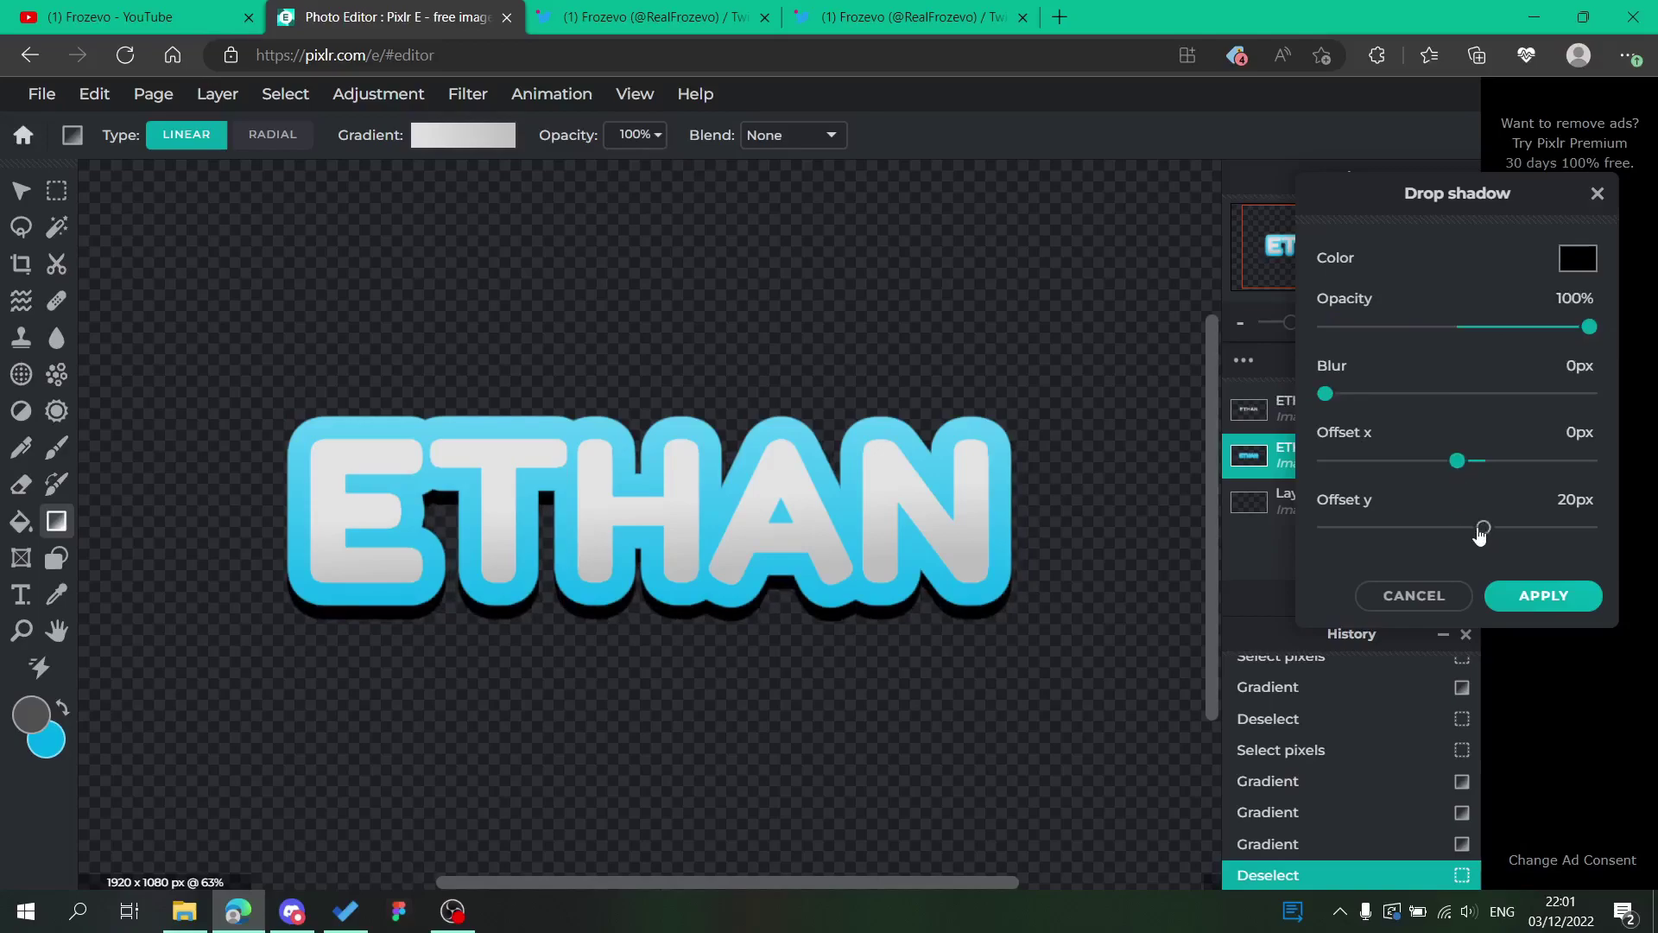
{"action": "left_click_drag", "start_coordinate": [1479, 531], "coordinate": [1487, 528]}
Colour the shadow a darker blue #057BA3 and apply it
{"action": "left_click", "coordinate": [1564, 261]}
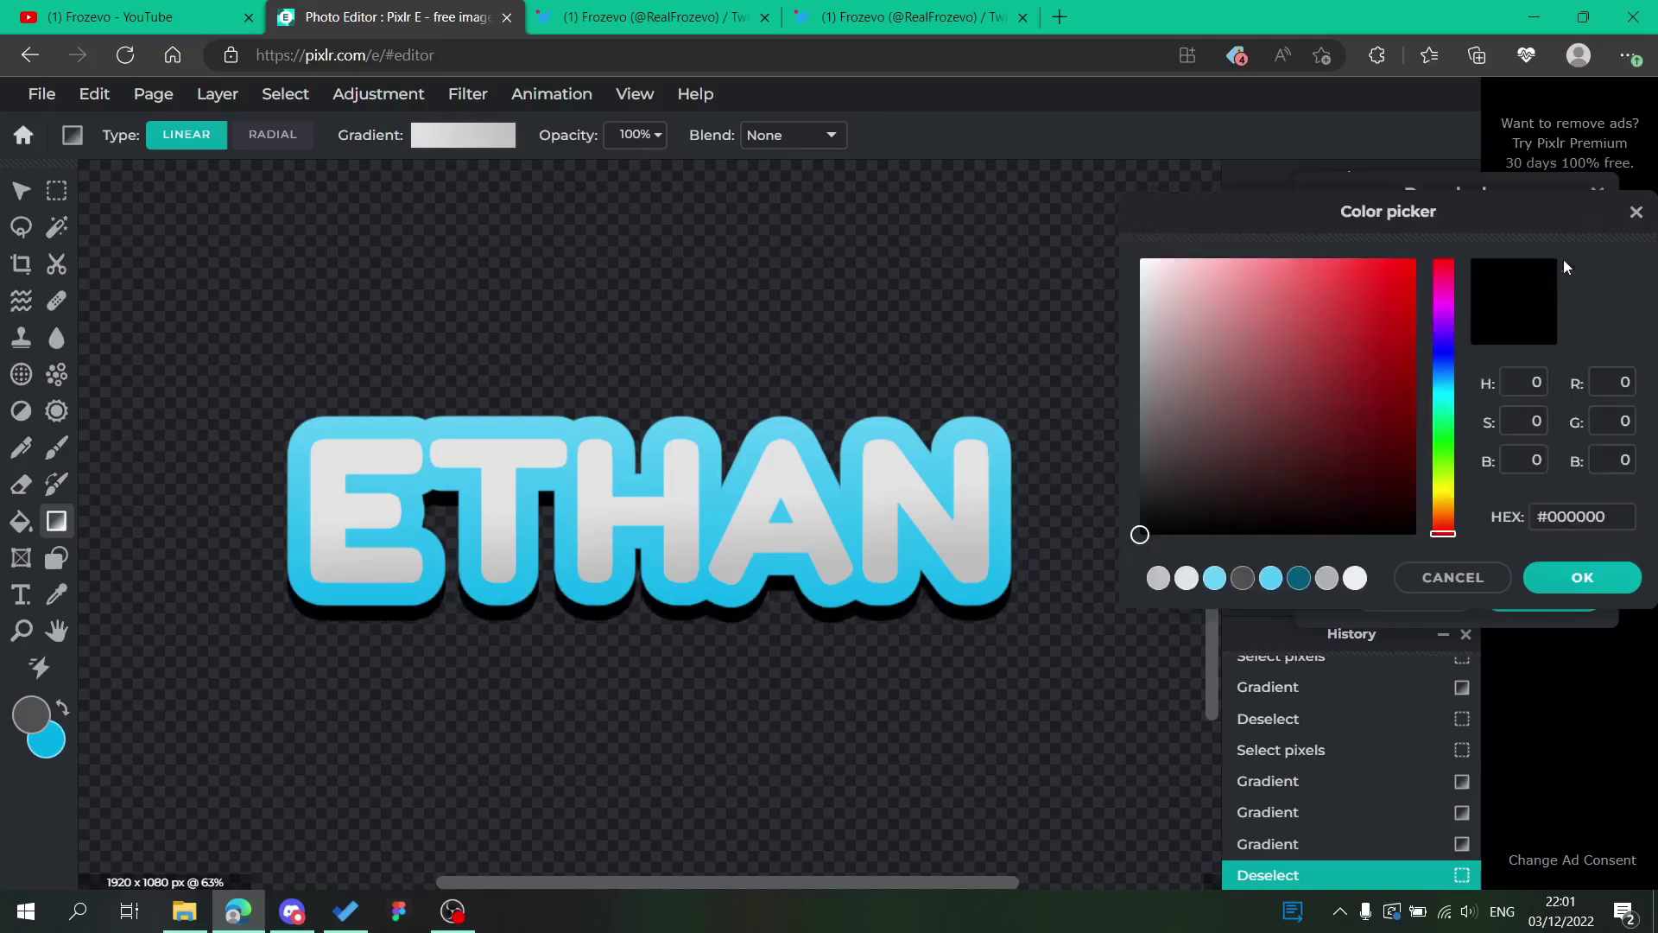
{"action": "left_click", "coordinate": [834, 605]}
{"action": "left_click_drag", "start_coordinate": [1405, 302], "coordinate": [1407, 360]}
{"action": "left_click", "coordinate": [1583, 577]}
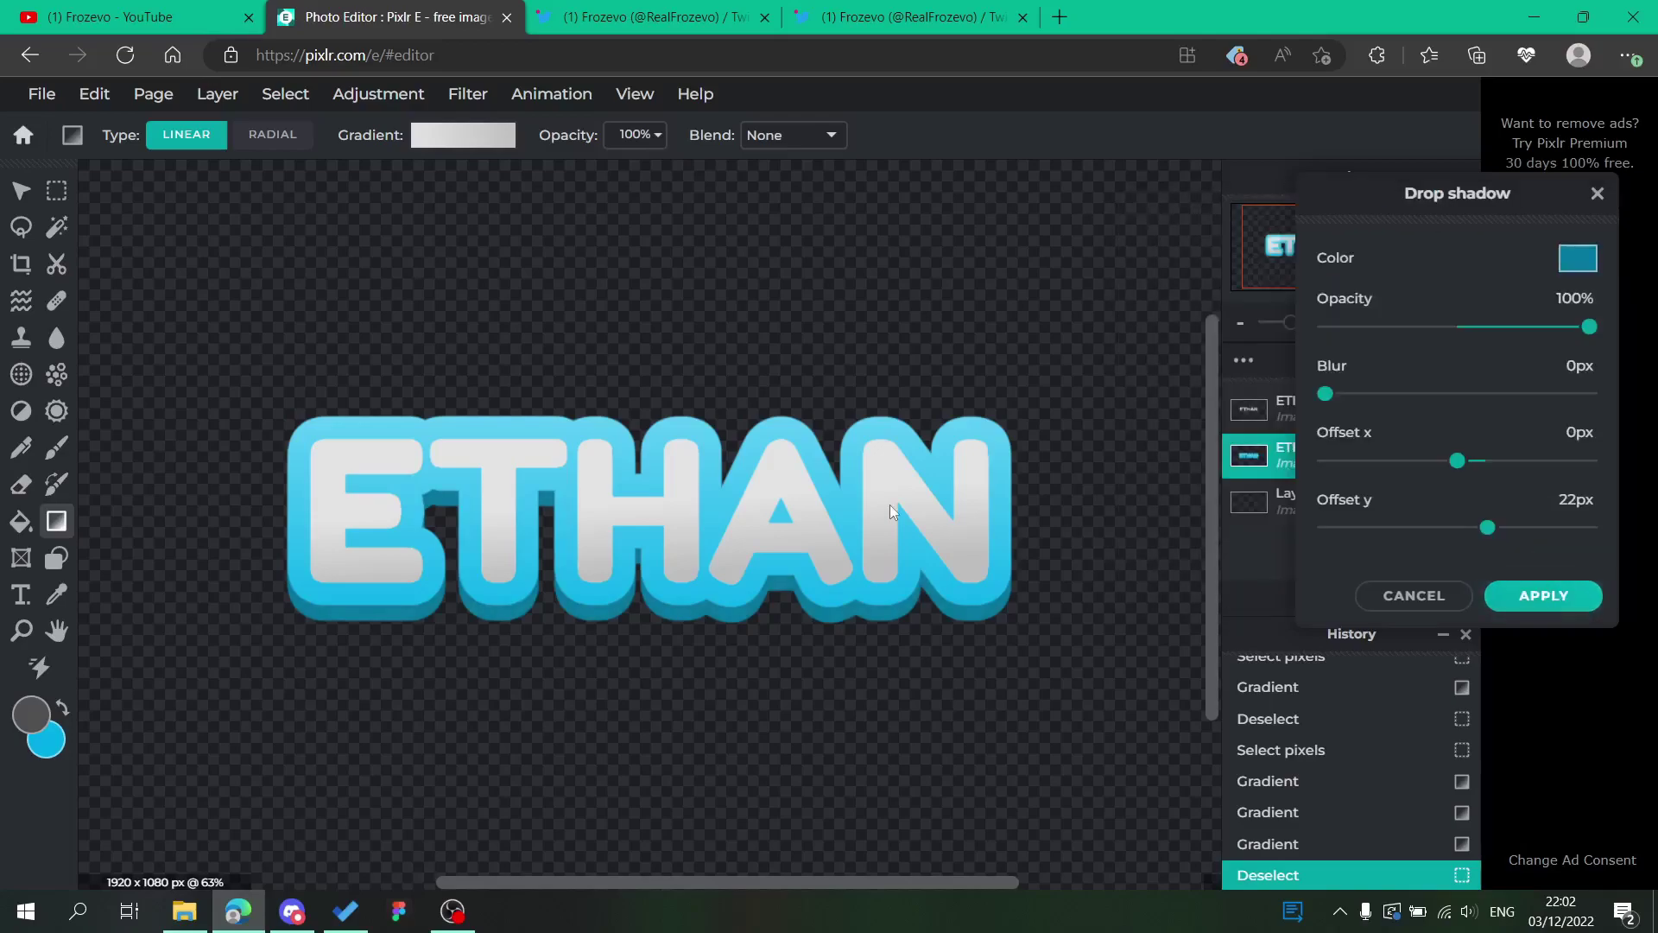
{"action": "left_click", "coordinate": [1544, 595]}
{"action": "scroll", "coordinate": [892, 504], "scroll_direction": "down", "scroll_amount": 3}
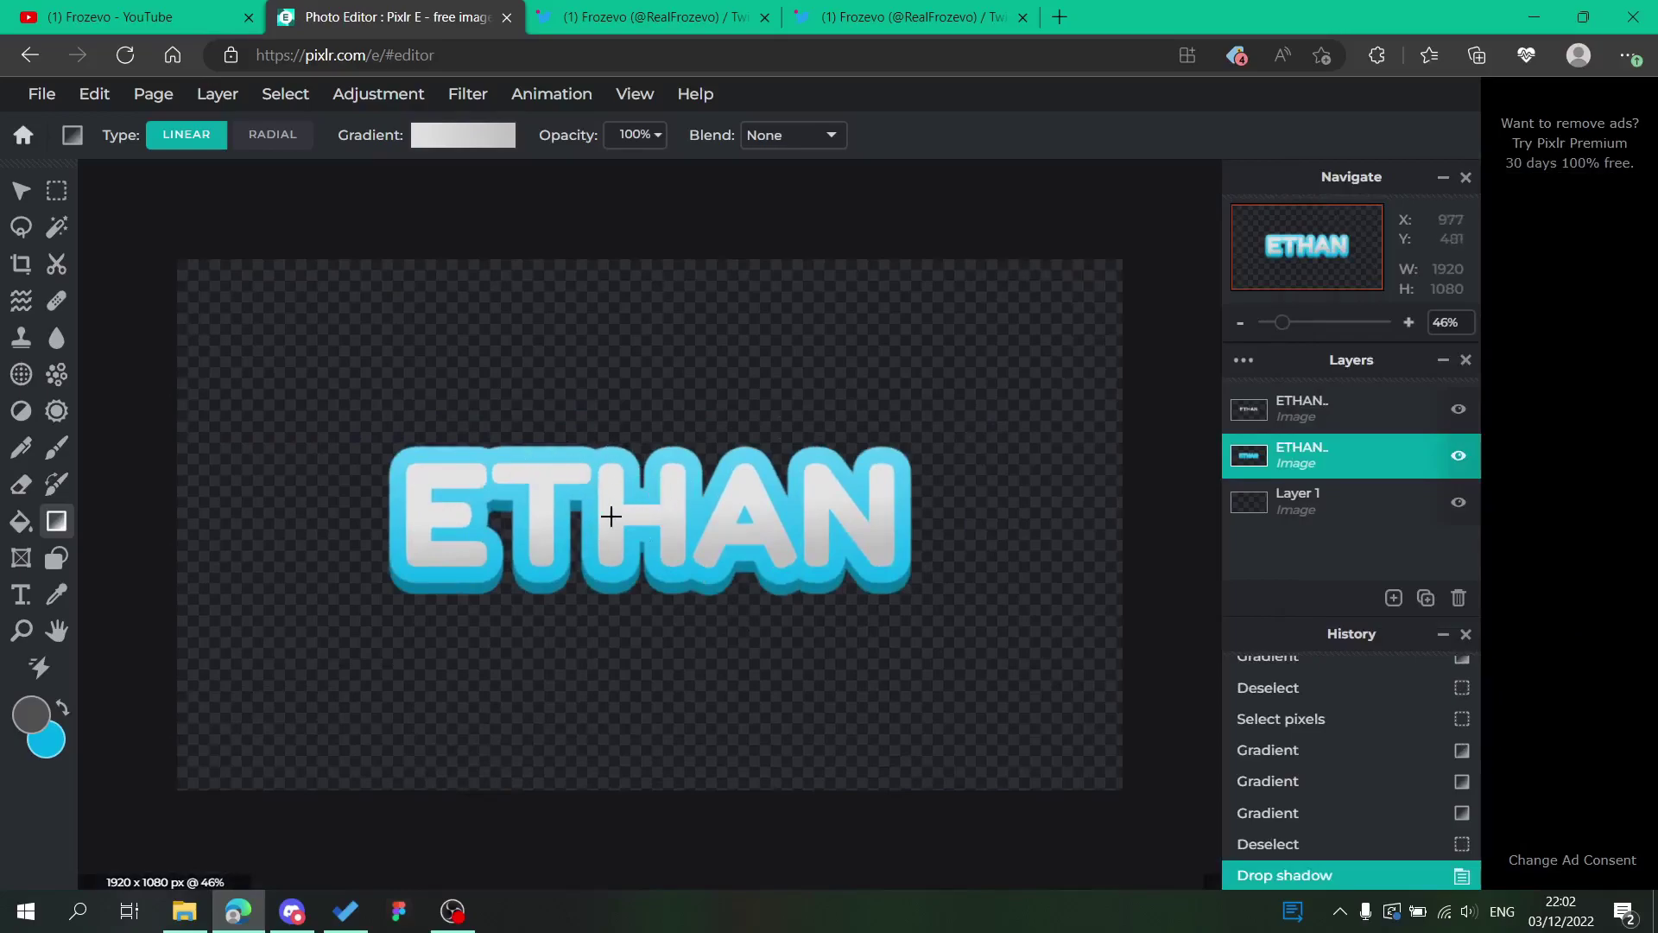
{"action": "key", "text": "ctrl+Tab"}
{"action": "key", "text": "ctrl+Tab"}
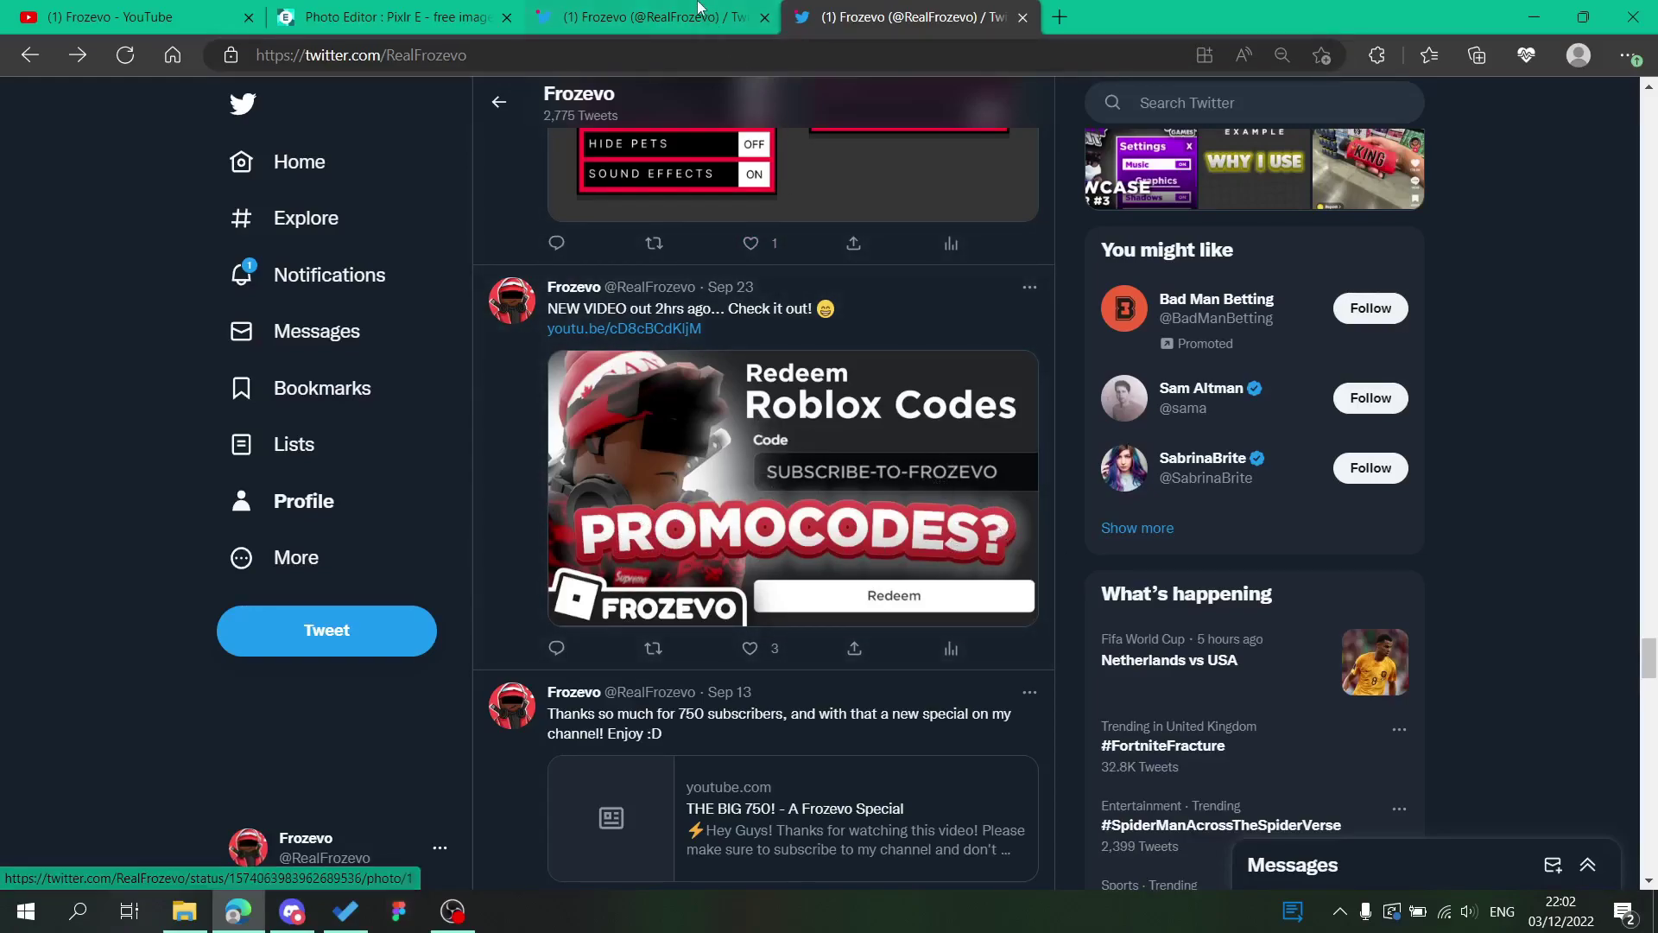
Look through the Twitter profile tabs to find the glowing yellow 'WHY I USE' example tweet
{"action": "left_click", "coordinate": [598, 7]}
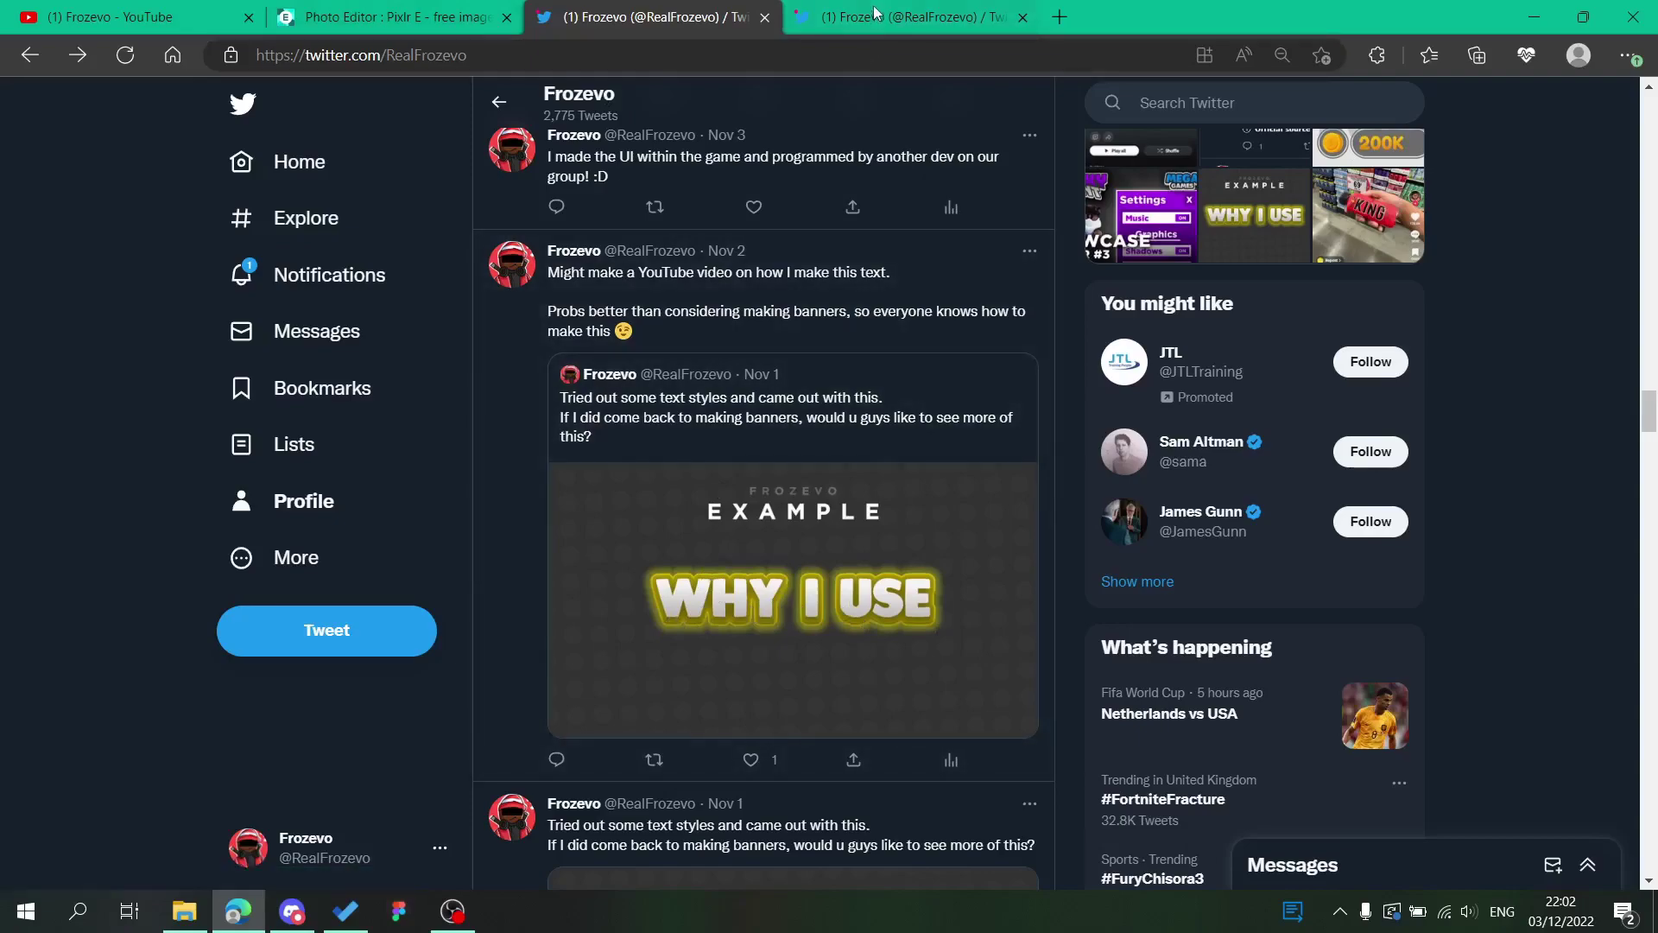
{"action": "key", "text": "ctrl+Tab"}
{"action": "left_click", "coordinate": [642, 7]}
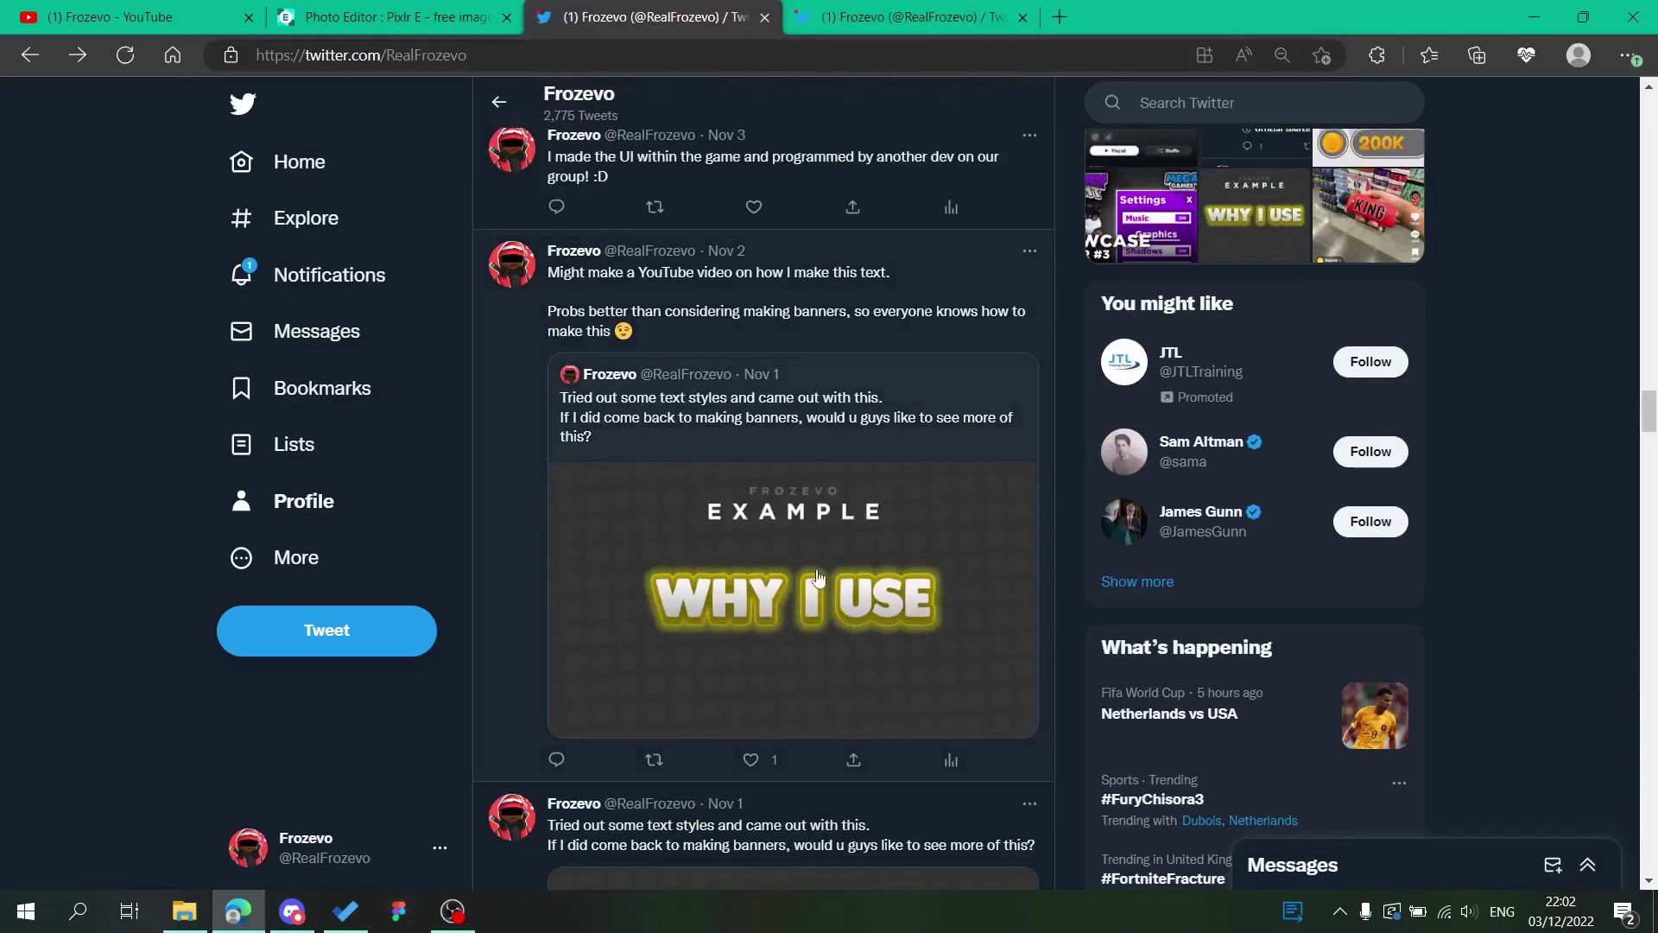
Add an Inner glow filter to ETHAN and set its colour to pale light blue
{"action": "key", "text": "ctrl+shift+Tab"}
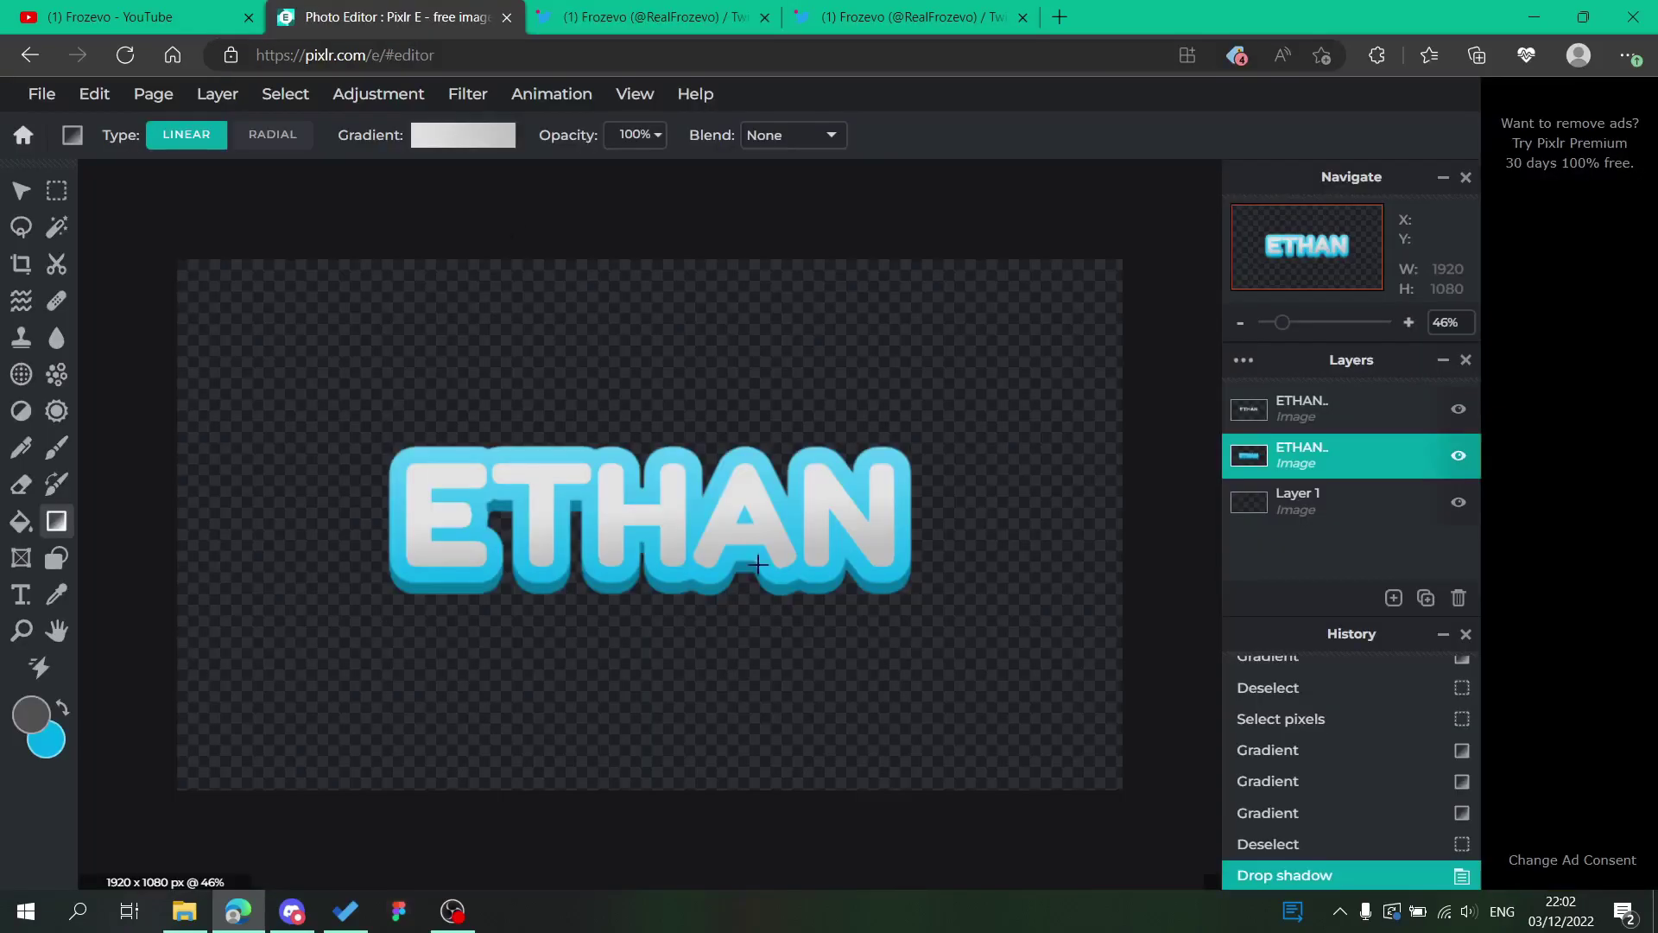
{"action": "scroll", "coordinate": [863, 543], "scroll_direction": "up", "scroll_amount": 3}
{"action": "scroll", "coordinate": [1184, 544], "scroll_direction": "down", "scroll_amount": 4}
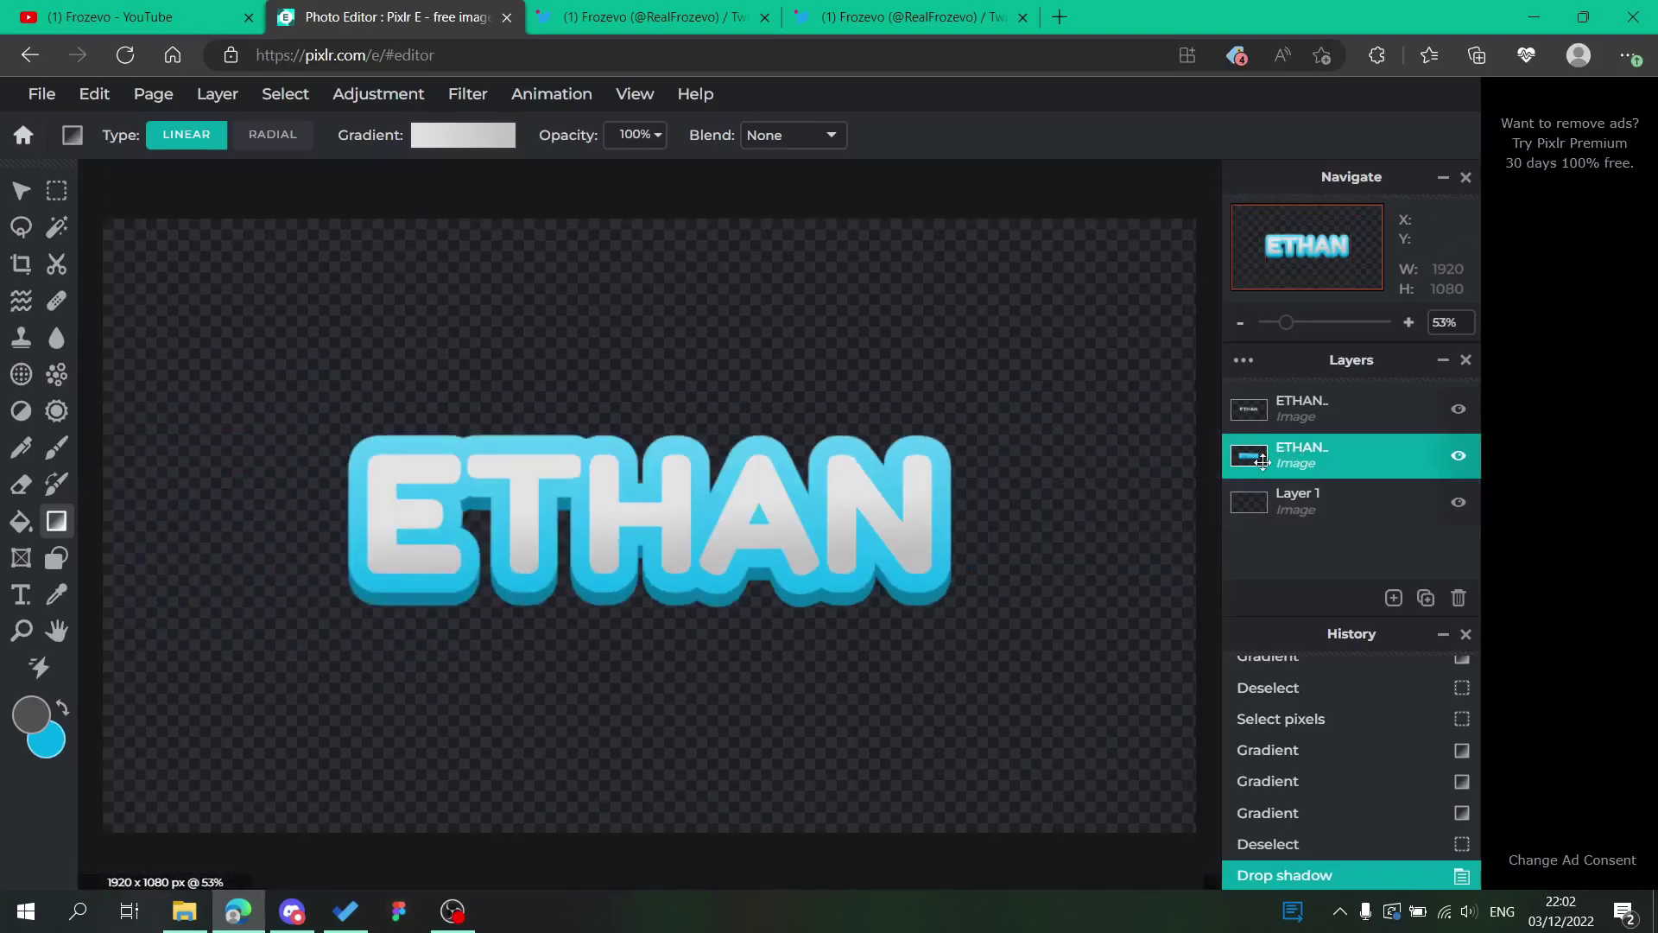
{"action": "scroll", "coordinate": [729, 584], "scroll_direction": "up", "scroll_amount": 3}
{"action": "scroll", "coordinate": [677, 581], "scroll_direction": "down", "scroll_amount": 4}
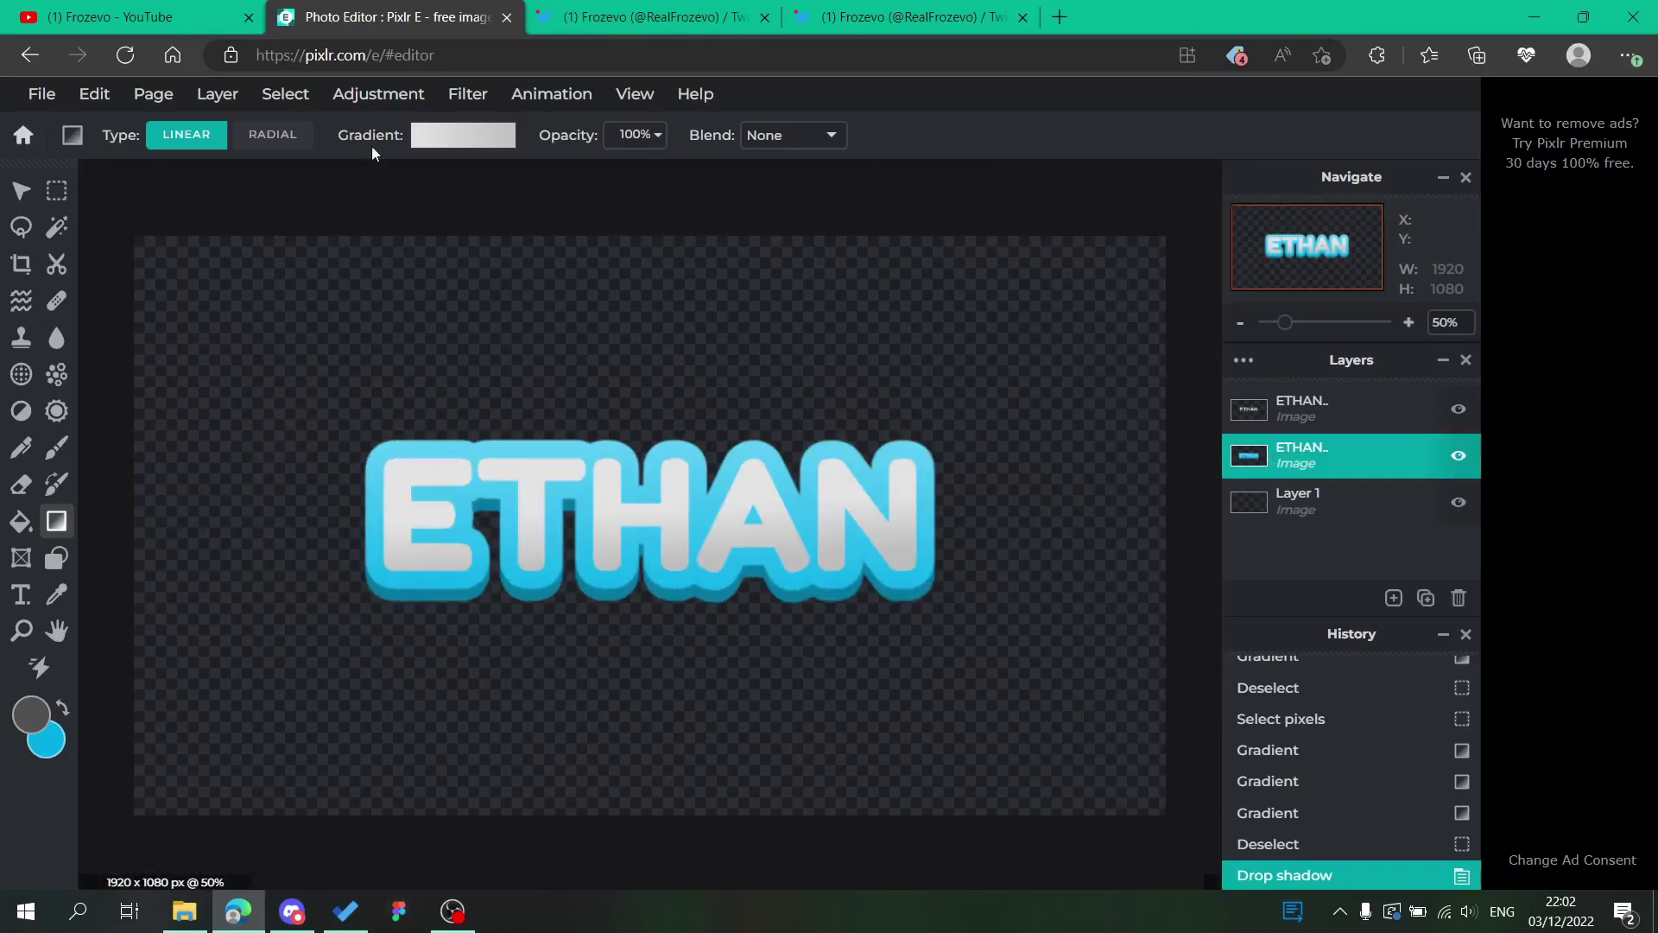
{"action": "left_click", "coordinate": [467, 97]}
{"action": "left_click", "coordinate": [470, 390]}
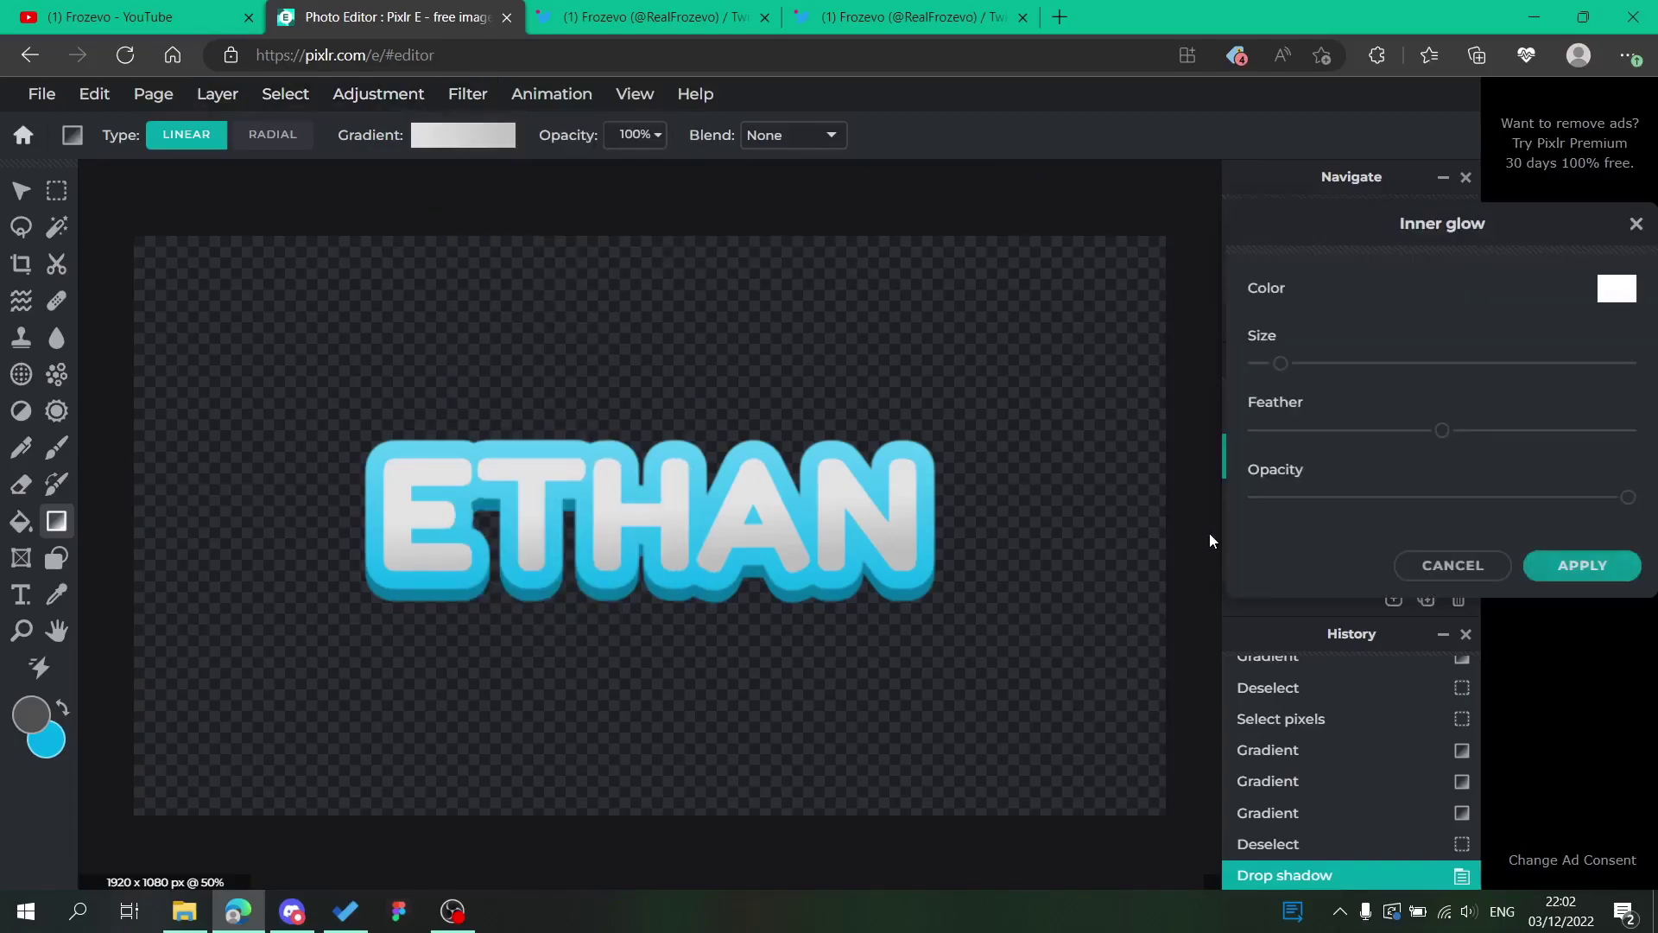
{"action": "left_click_drag", "start_coordinate": [1314, 364], "coordinate": [1322, 363]}
{"action": "left_click", "coordinate": [1616, 290]}
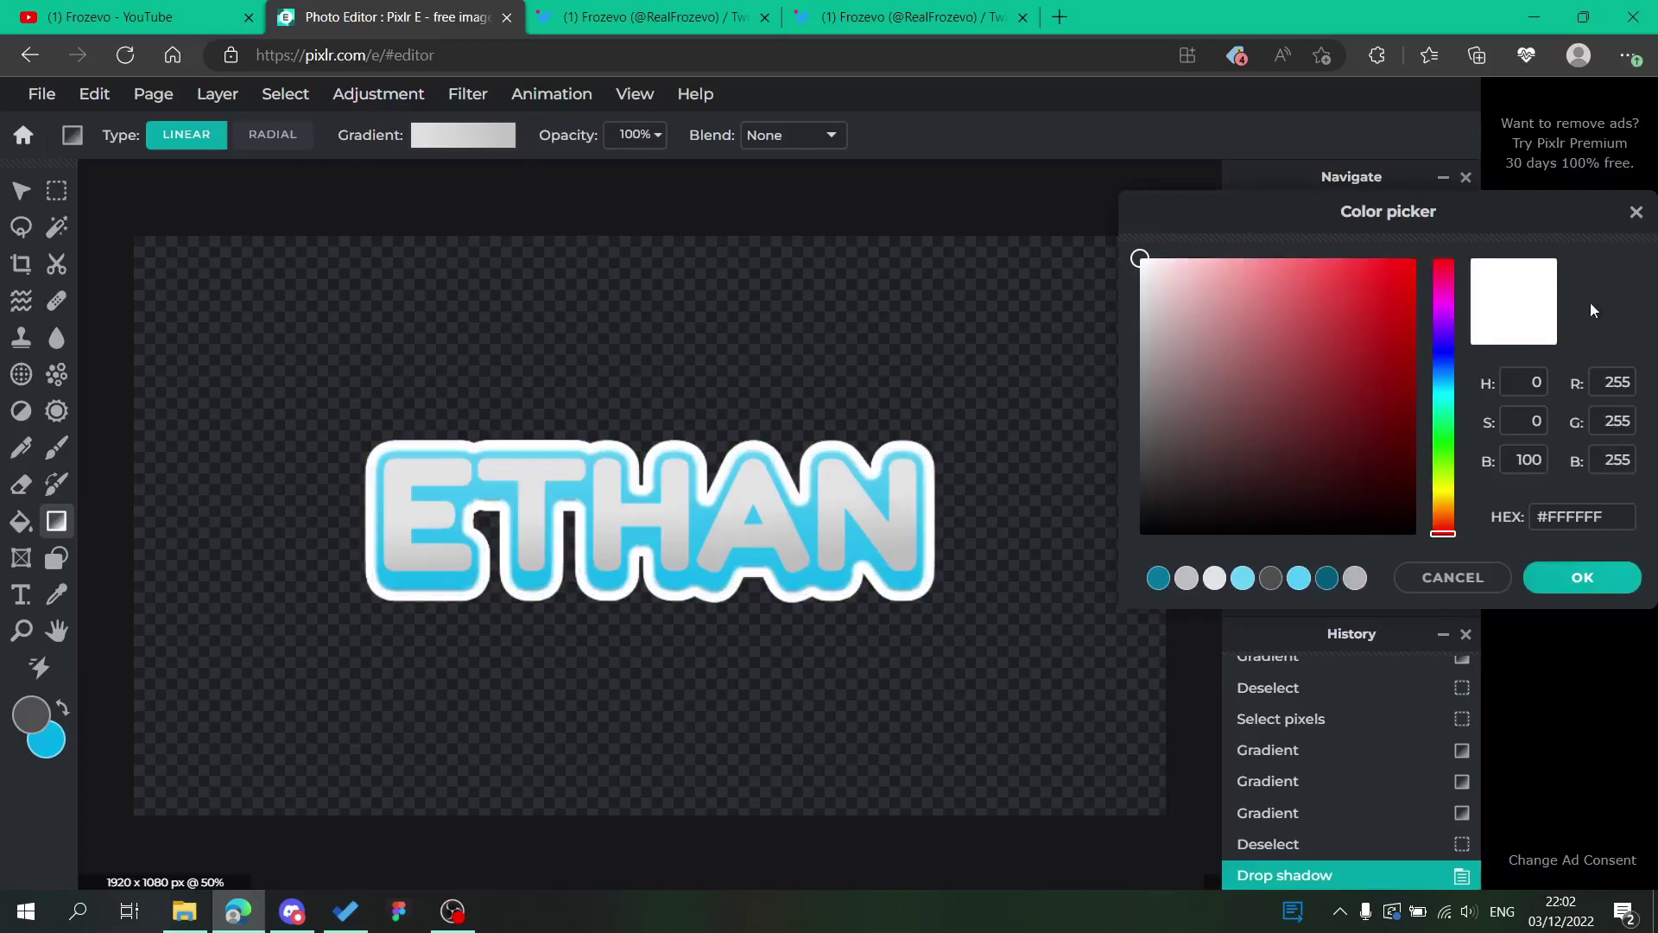
{"action": "left_click", "coordinate": [1243, 577]}
{"action": "left_click_drag", "start_coordinate": [1264, 282], "coordinate": [1240, 276]}
{"action": "left_click", "coordinate": [1567, 574]}
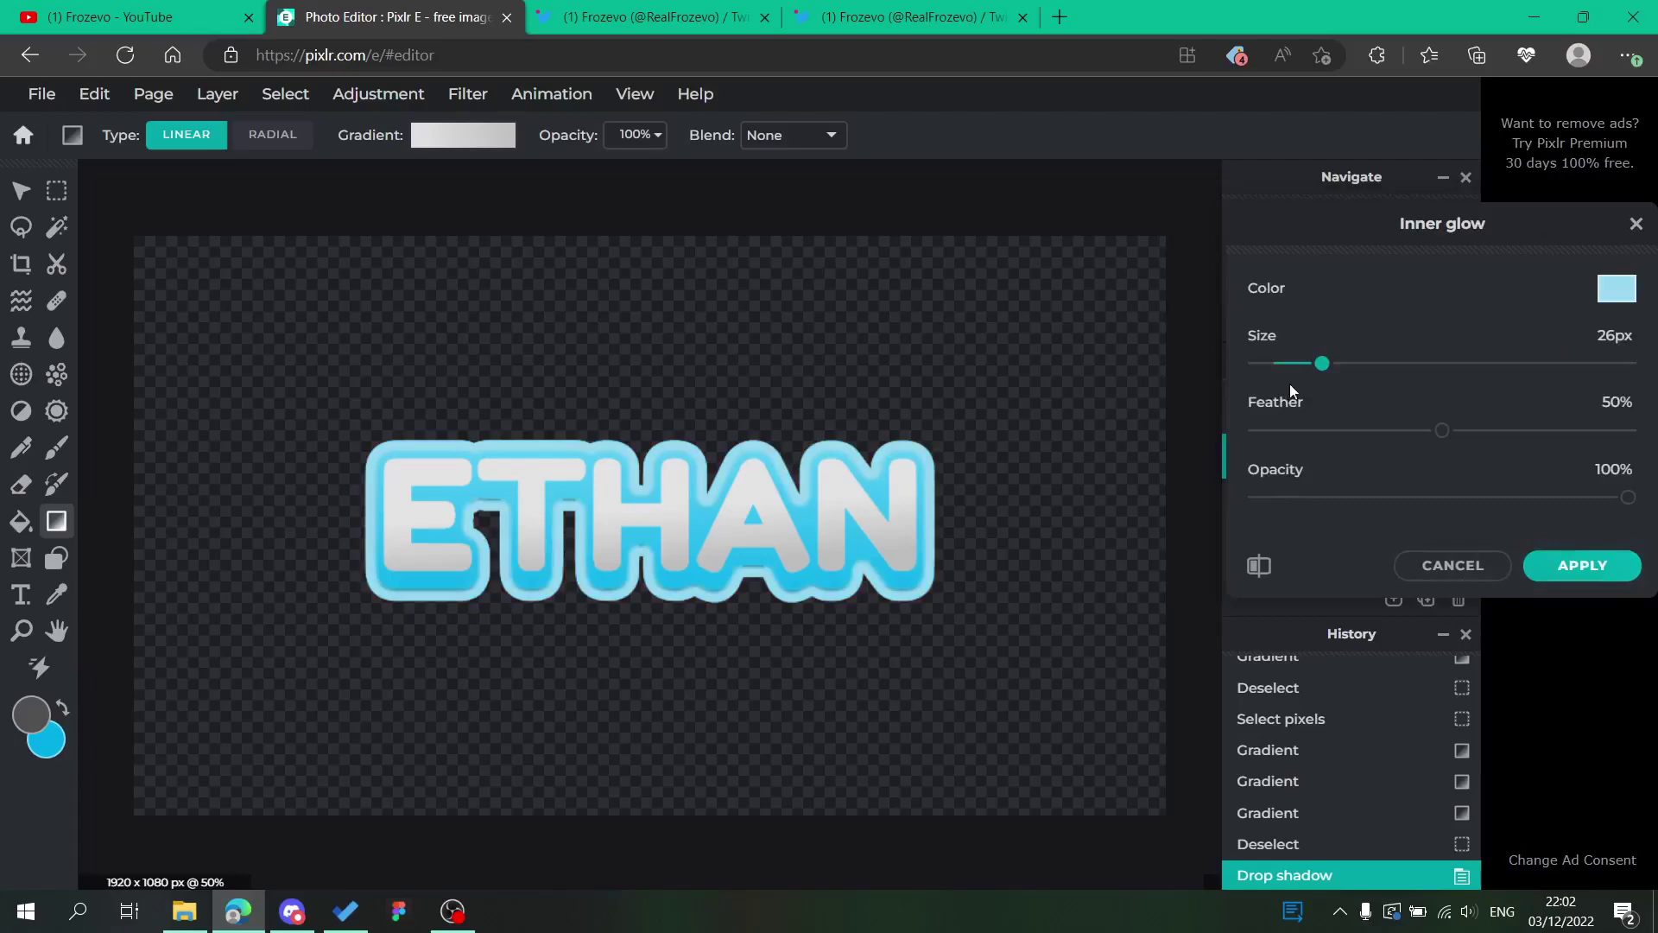
Set the inner glow to 100% feather, about 56% opacity and 18px size, then apply
{"action": "left_click_drag", "start_coordinate": [1312, 364], "coordinate": [1282, 363]}
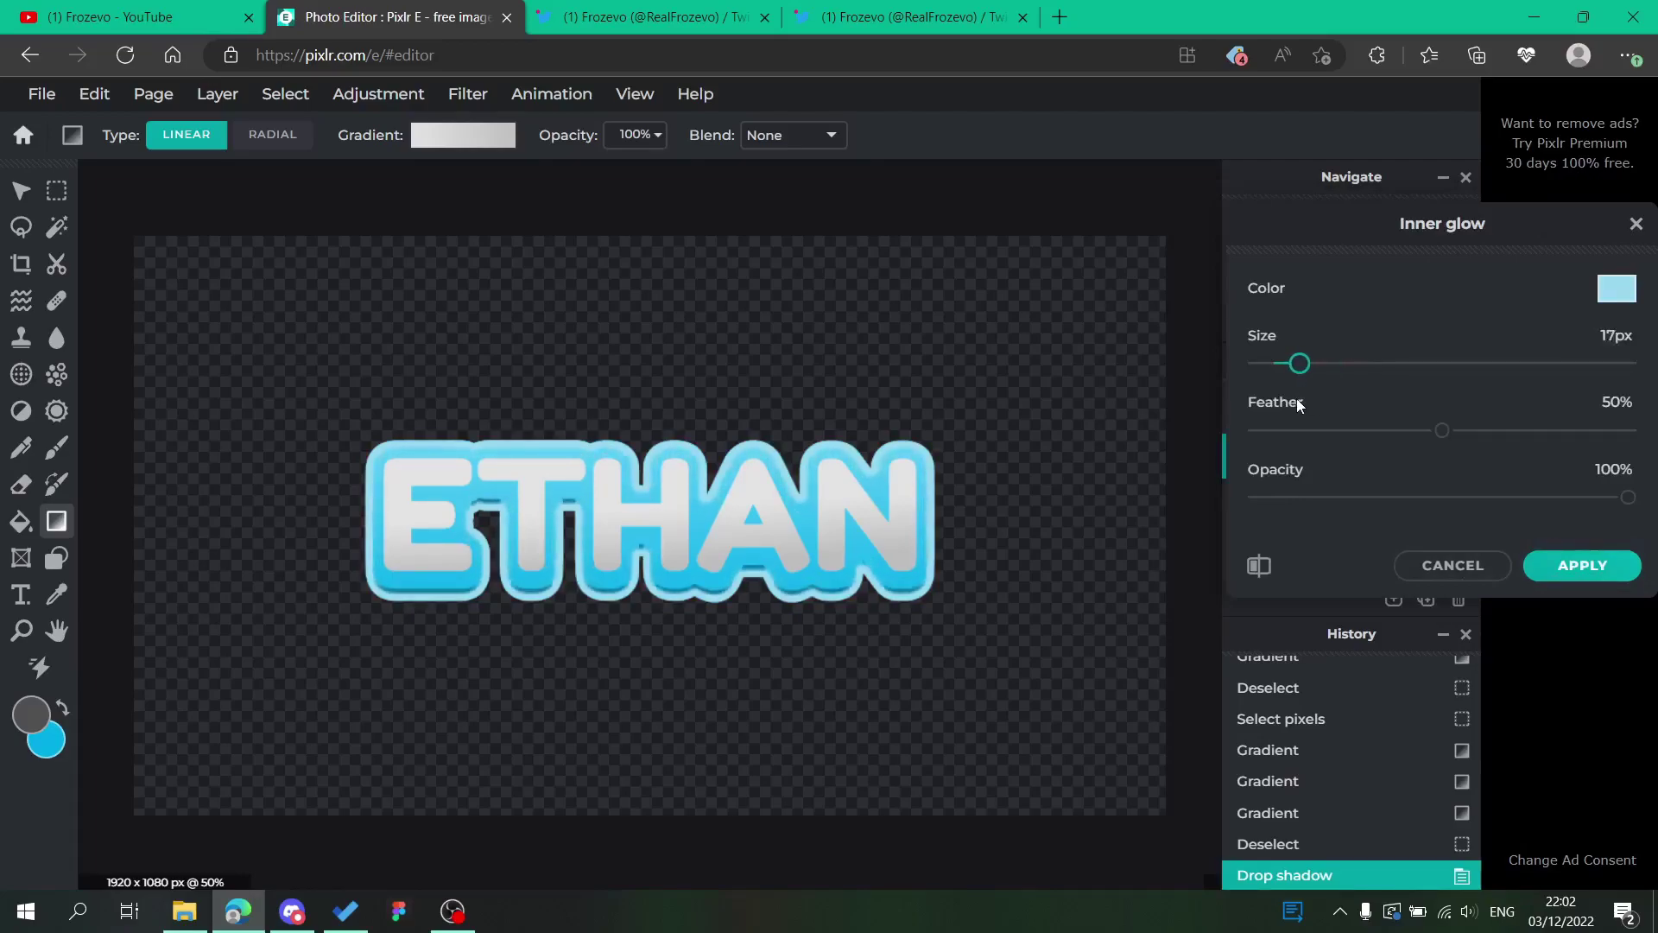
{"action": "left_click_drag", "start_coordinate": [1450, 441], "coordinate": [1628, 430]}
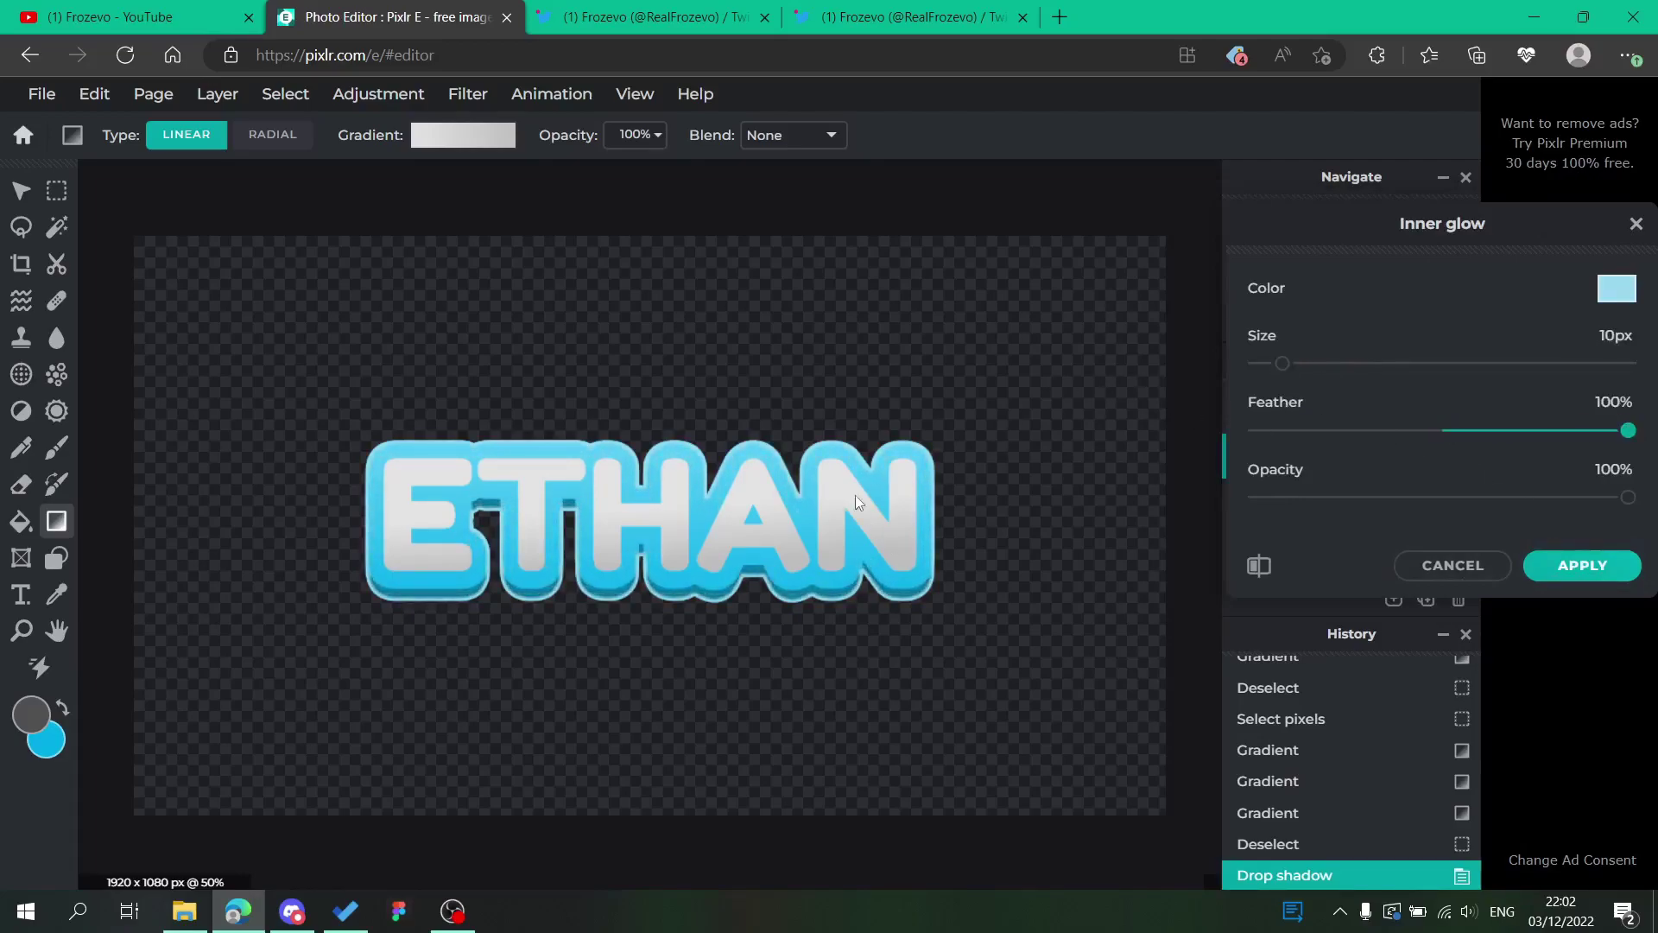
{"action": "left_click_drag", "start_coordinate": [1283, 365], "coordinate": [1322, 378]}
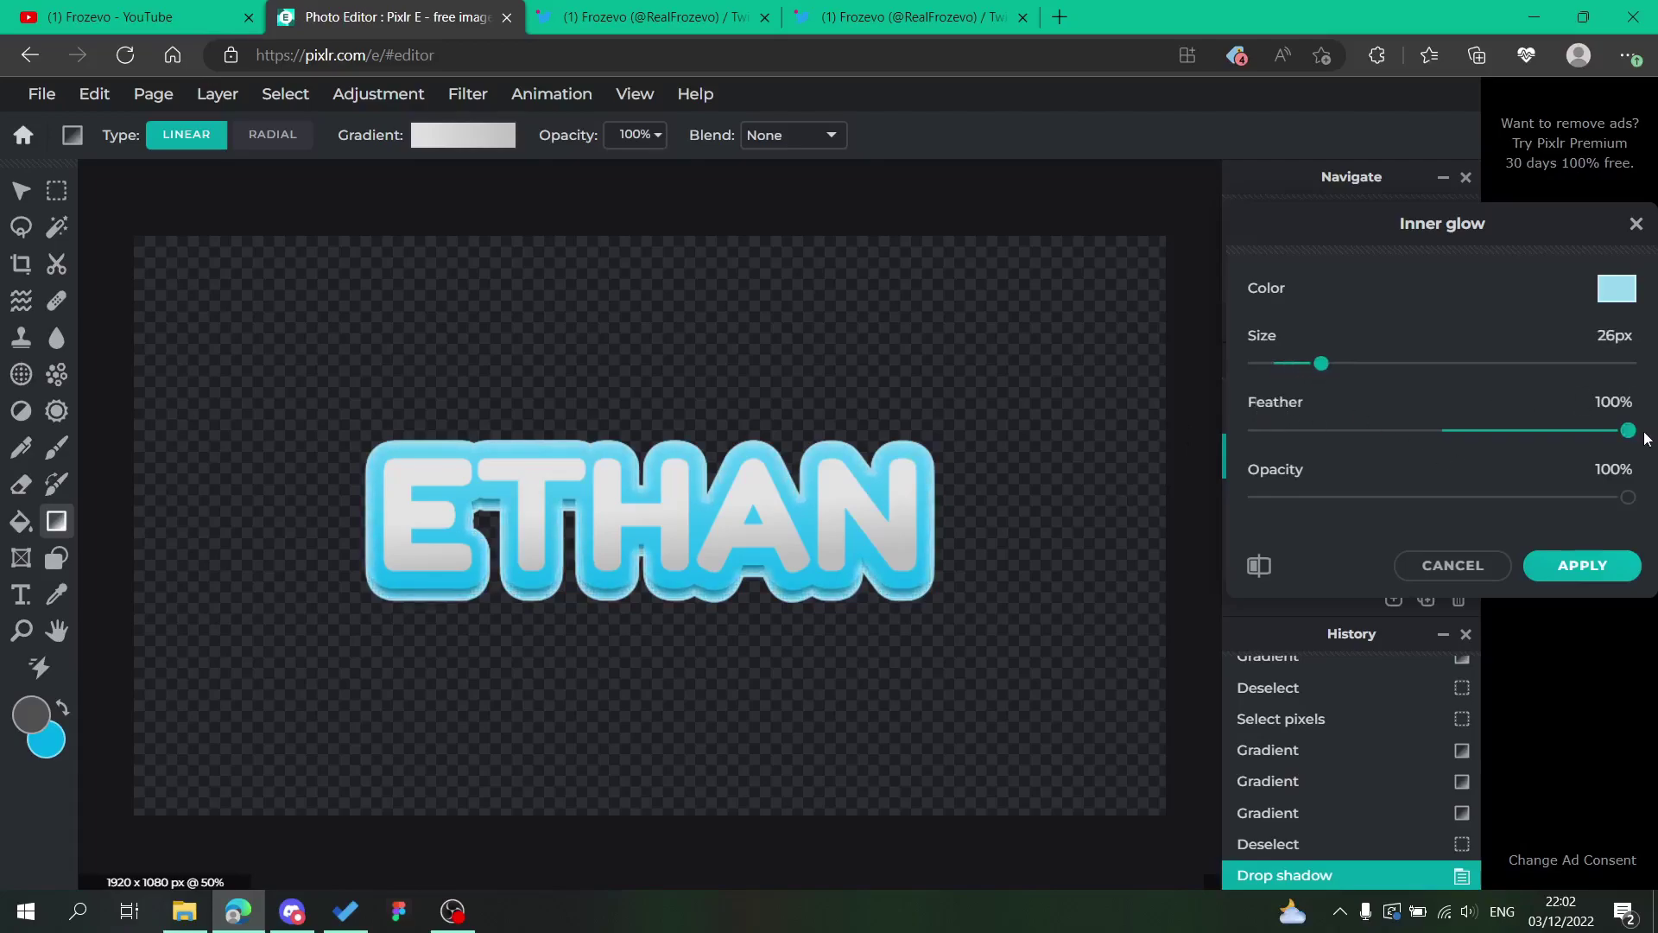
{"action": "left_click_drag", "start_coordinate": [1626, 499], "coordinate": [1465, 497]}
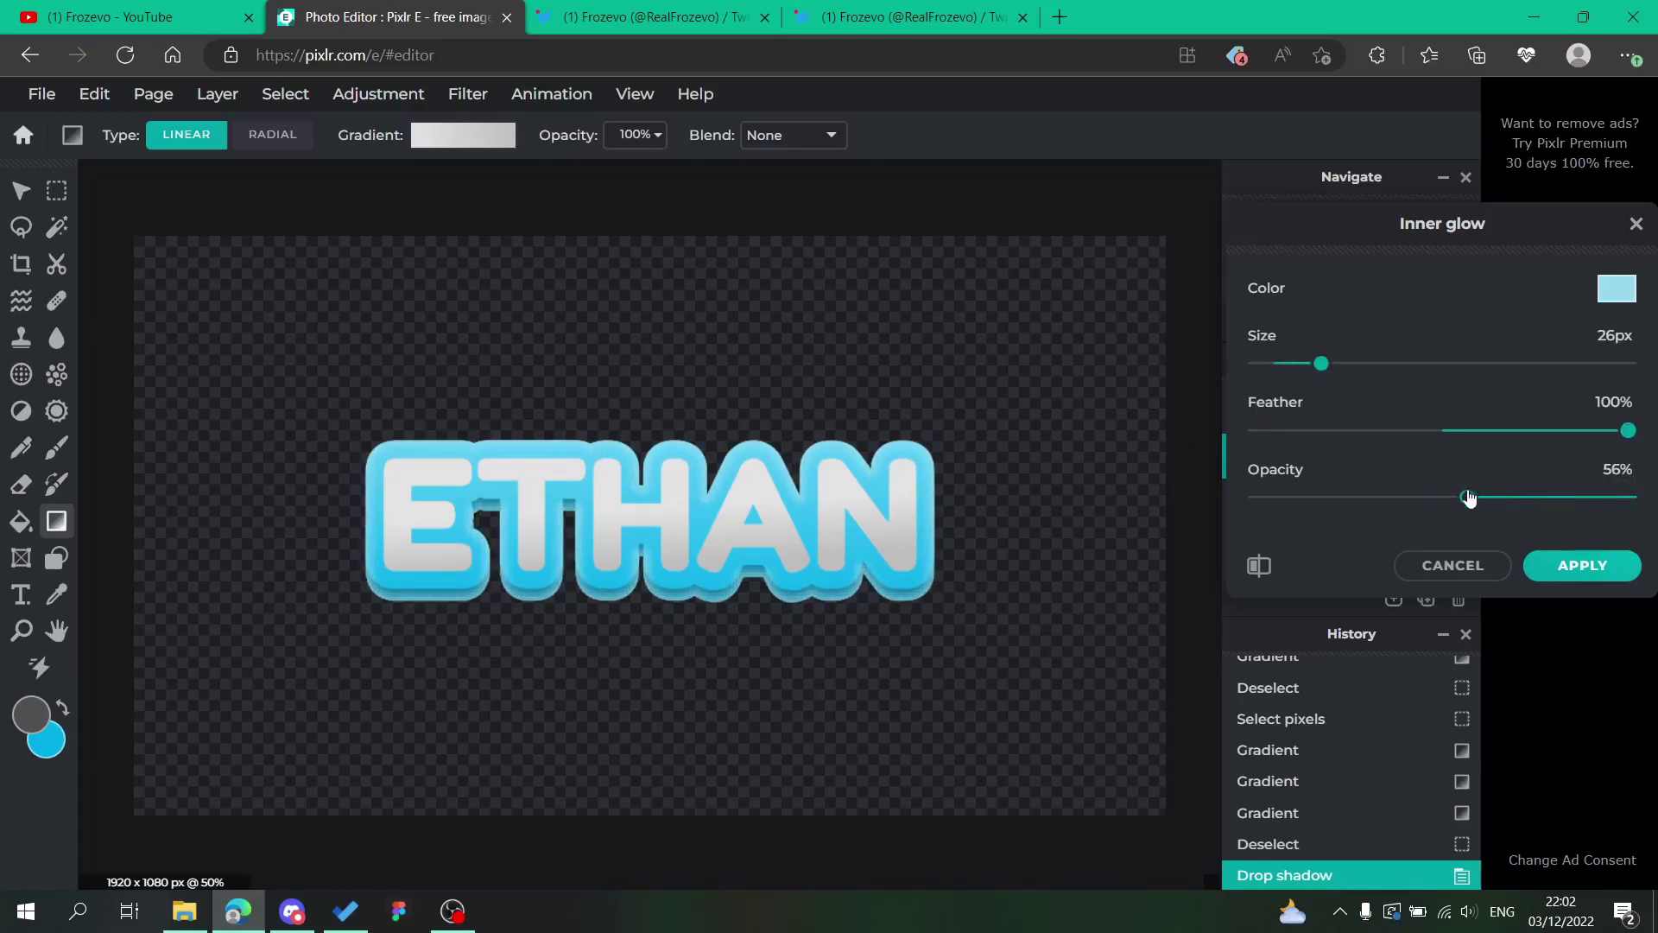
{"action": "left_click_drag", "start_coordinate": [1330, 373], "coordinate": [1303, 404]}
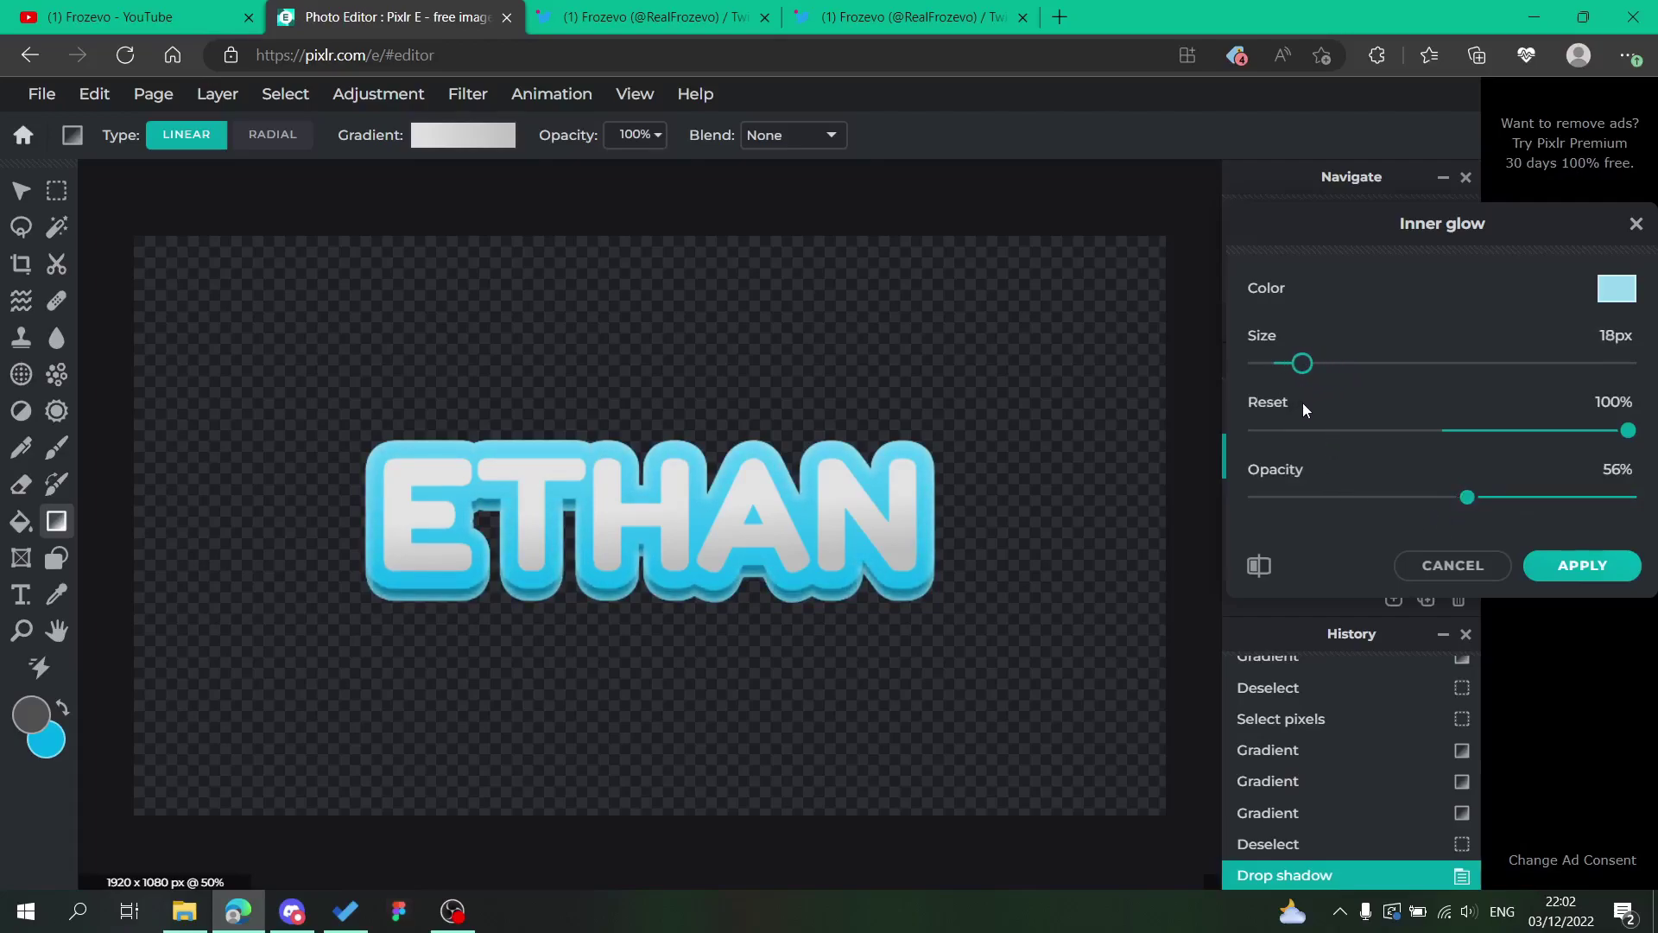
{"action": "left_click", "coordinate": [1582, 565]}
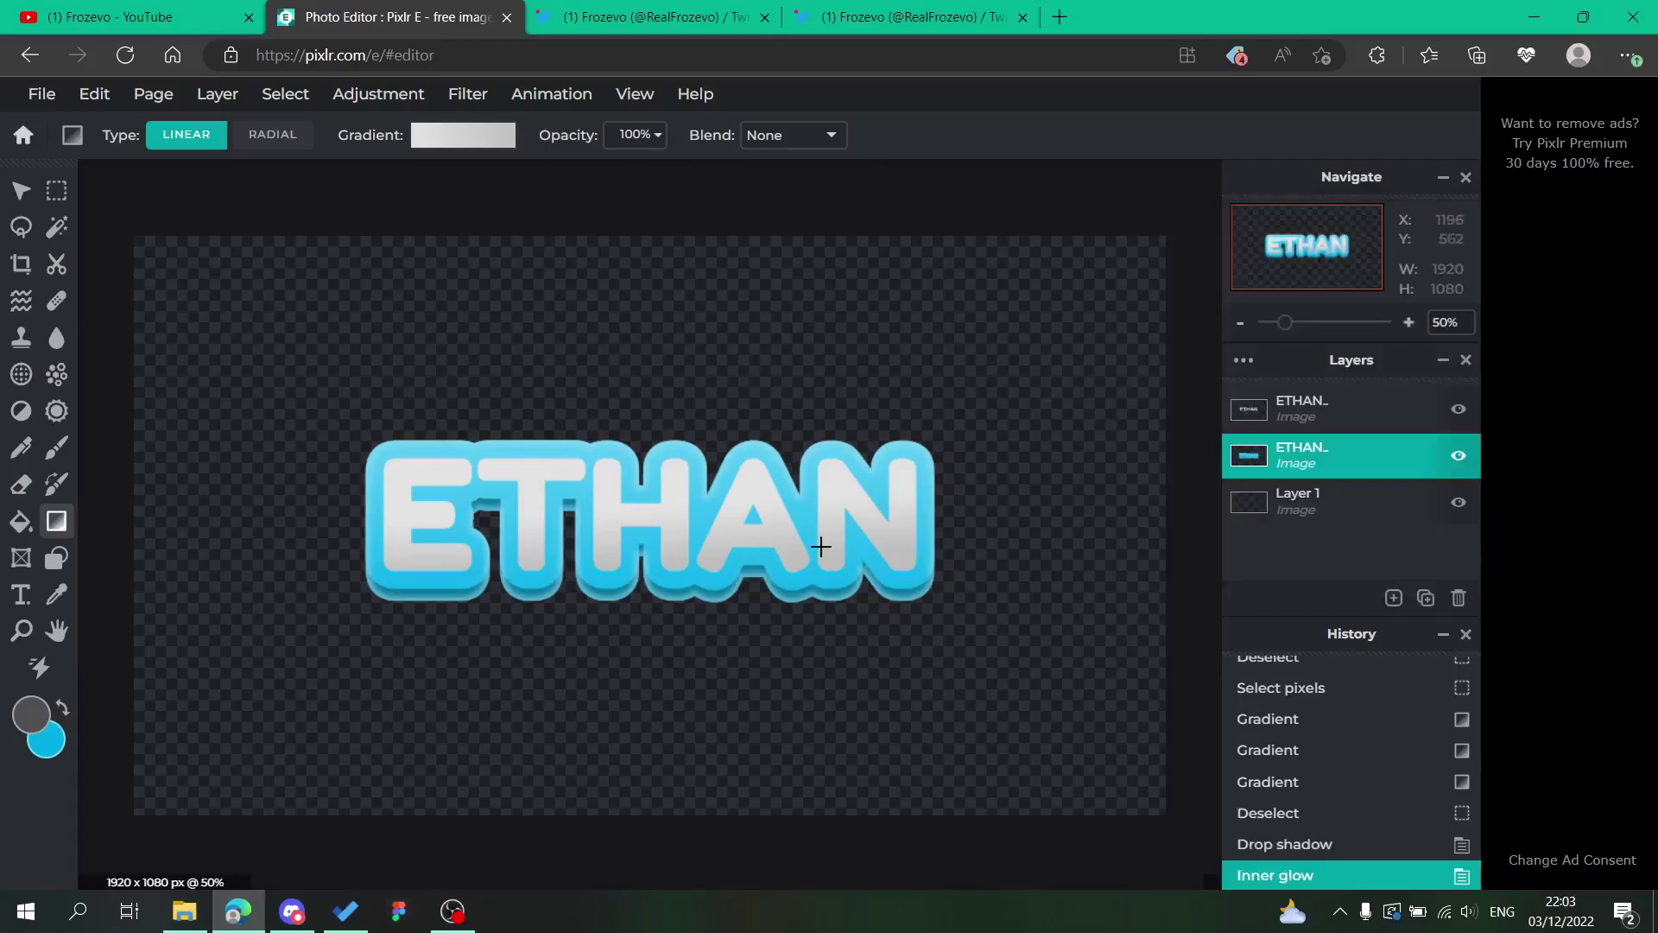
{"action": "scroll", "coordinate": [784, 561], "scroll_direction": "up", "scroll_amount": 3}
{"action": "scroll", "coordinate": [764, 566], "scroll_direction": "down", "scroll_amount": 3}
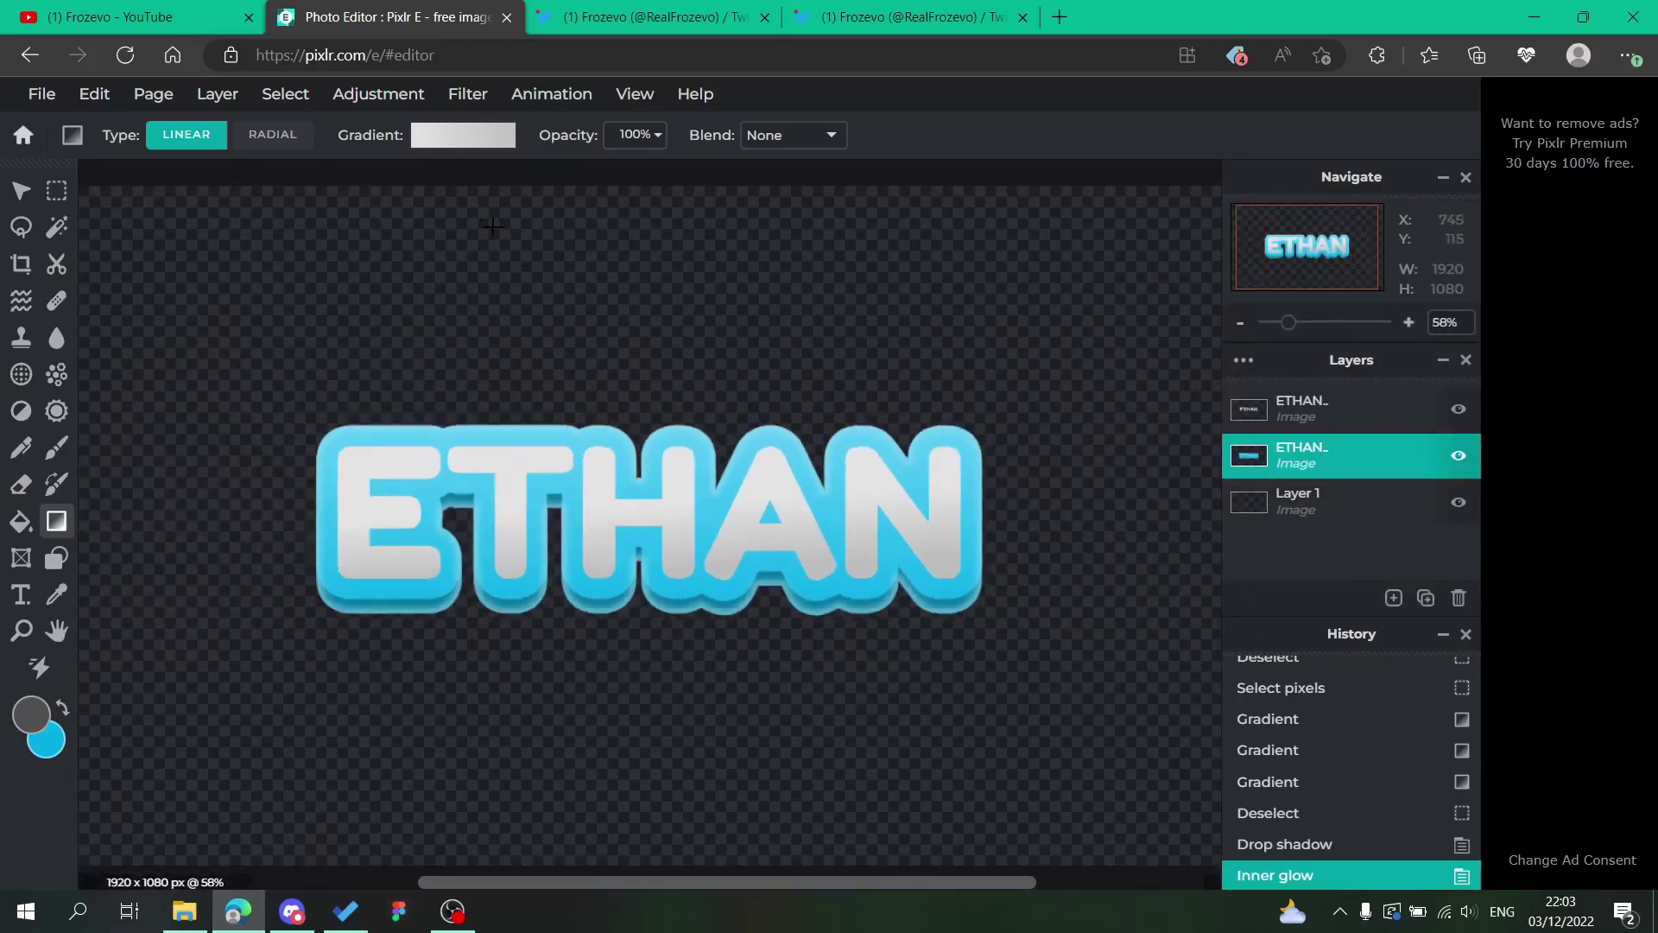
Apply a light-blue Outer glow: Feather 100%, Size 50px, Opacity 31%
{"action": "left_click", "coordinate": [468, 97]}
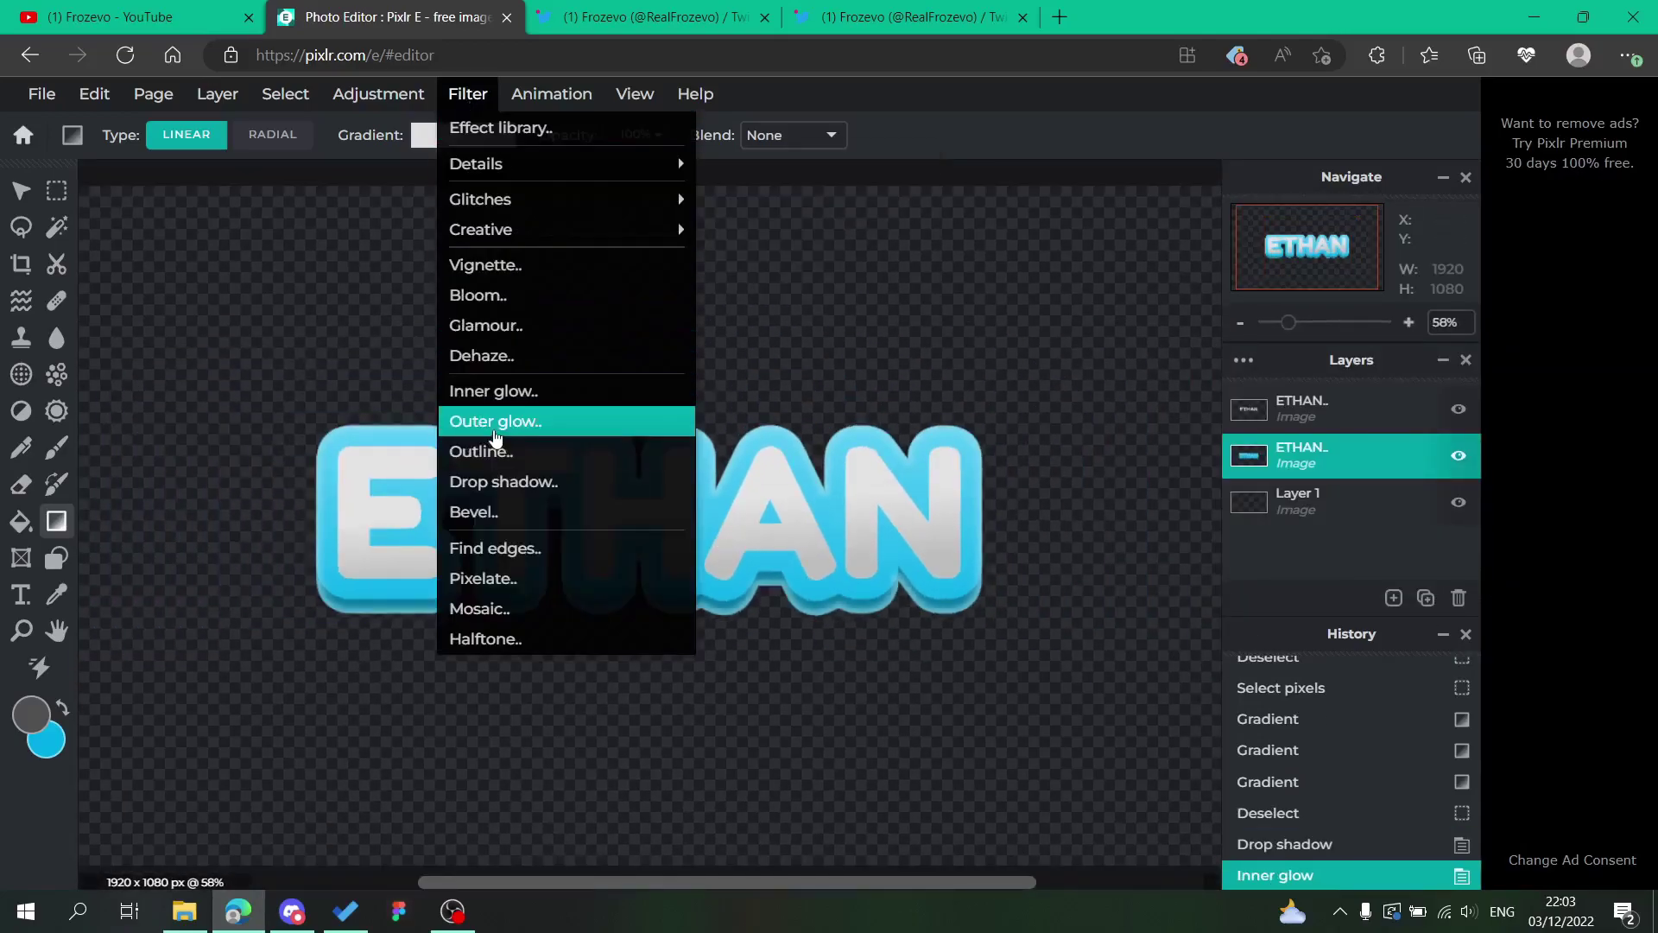
{"action": "left_click", "coordinate": [492, 423]}
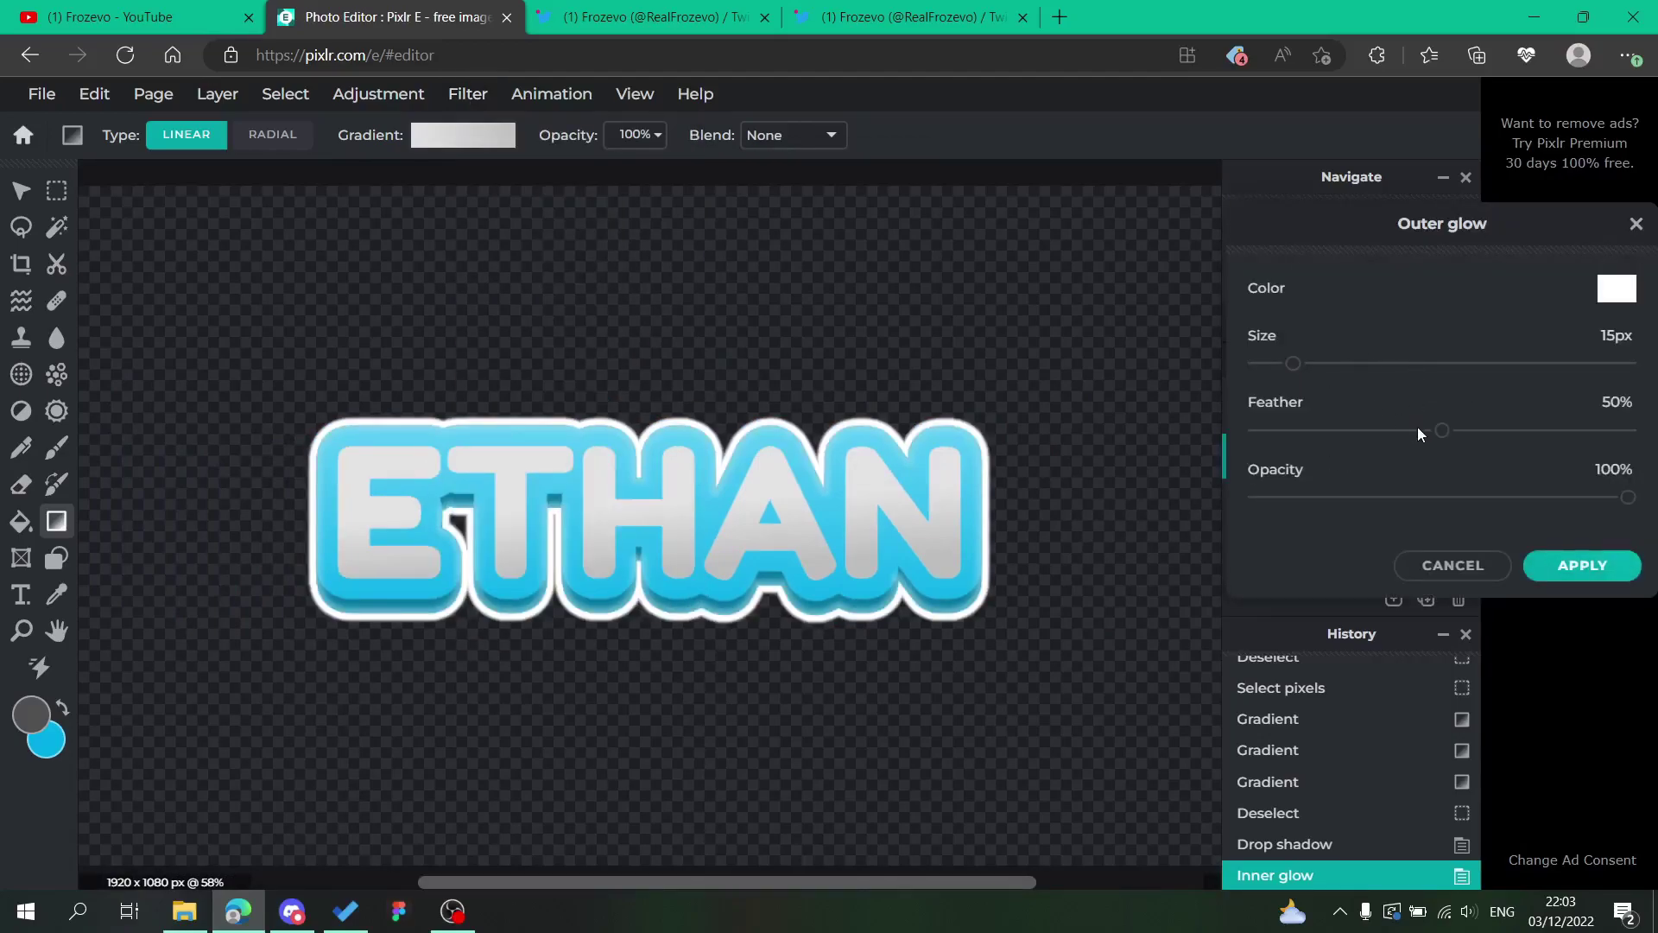
{"action": "left_click_drag", "start_coordinate": [1417, 427], "coordinate": [1632, 430]}
{"action": "left_click", "coordinate": [1617, 288]}
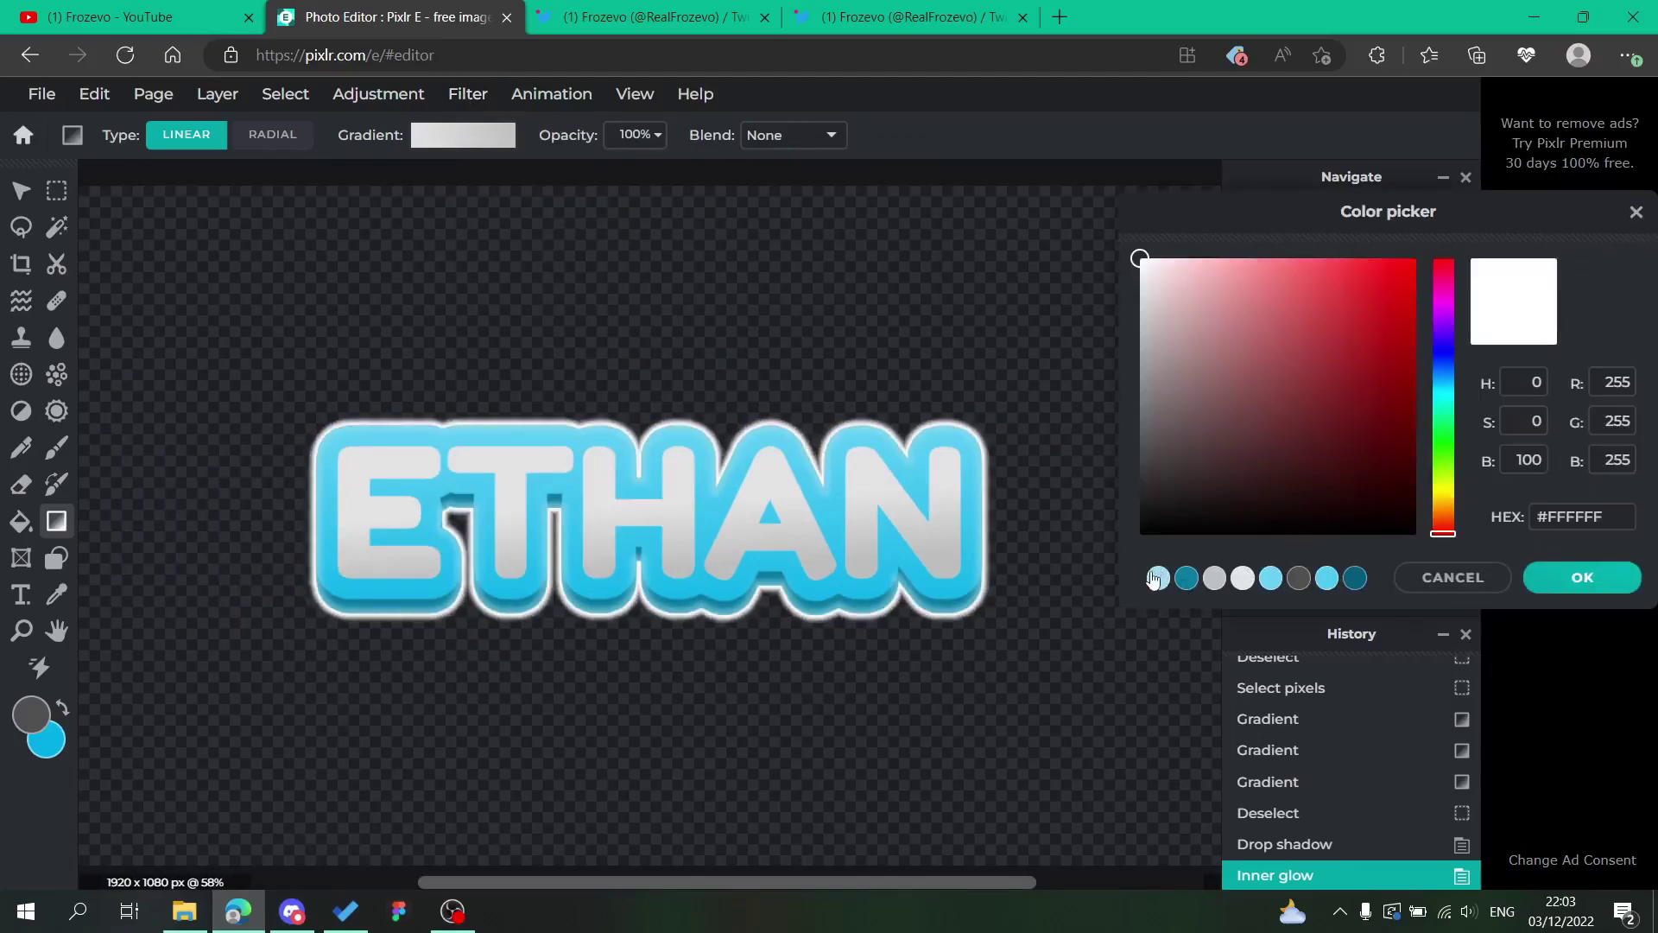
{"action": "left_click", "coordinate": [1157, 577]}
{"action": "left_click", "coordinate": [1582, 577]}
{"action": "left_click_drag", "start_coordinate": [1292, 366], "coordinate": [1416, 366]}
{"action": "left_click_drag", "start_coordinate": [1525, 487], "coordinate": [1346, 512]}
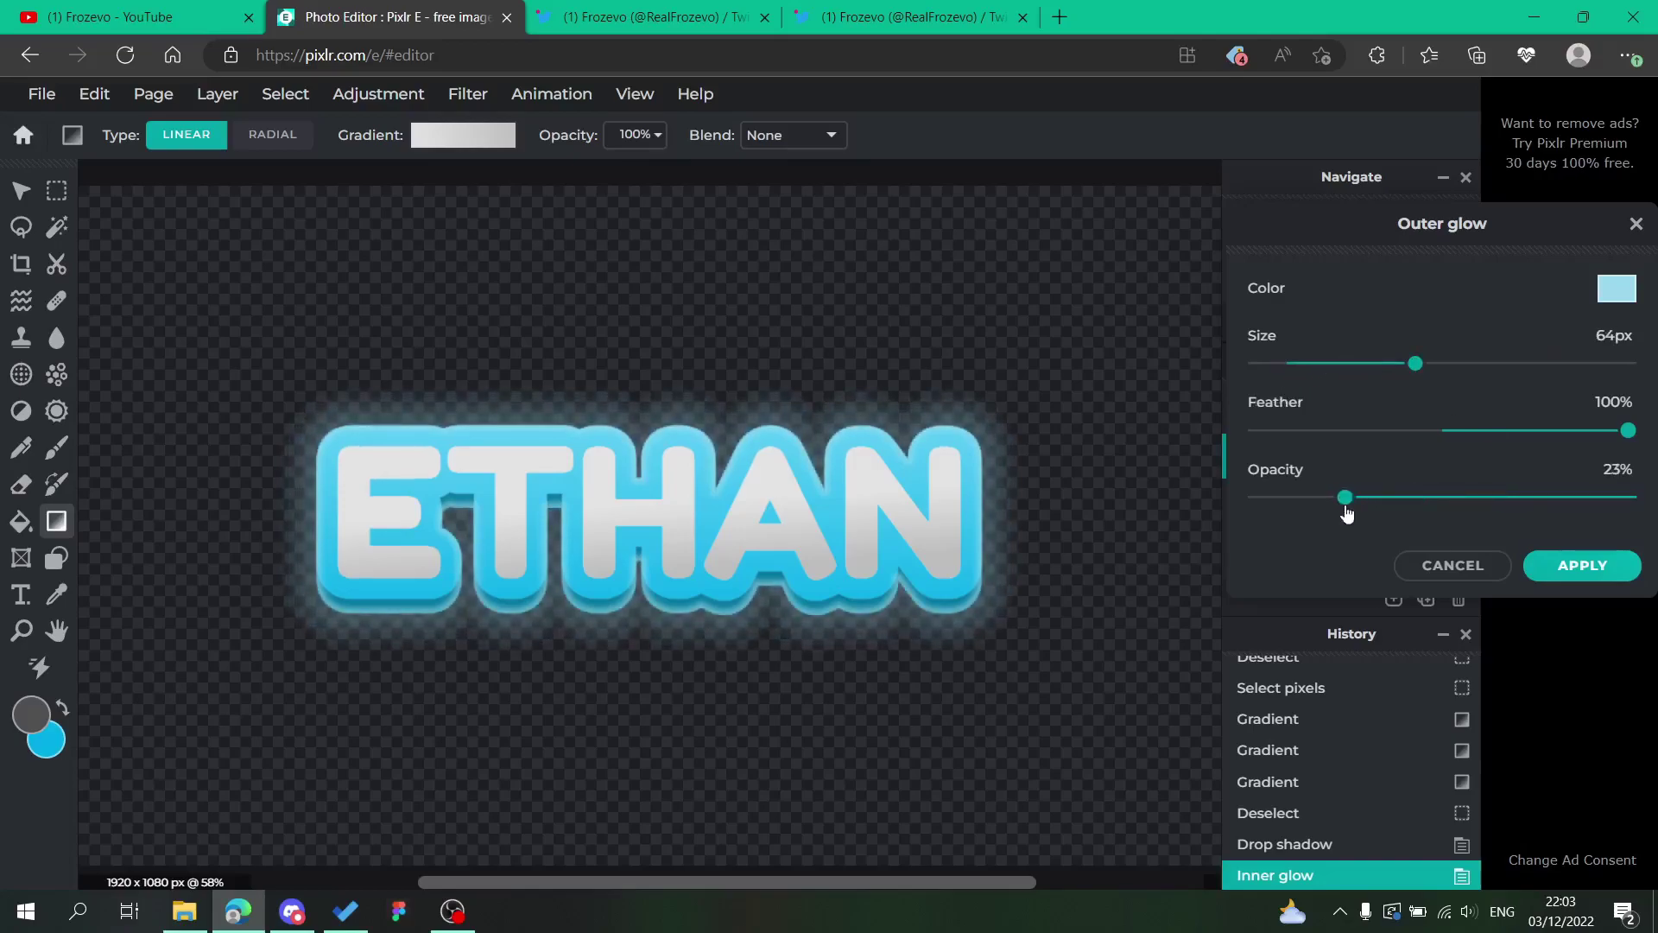
{"action": "left_click_drag", "start_coordinate": [1409, 378], "coordinate": [1381, 371]}
{"action": "left_click_drag", "start_coordinate": [1347, 488], "coordinate": [1373, 501]}
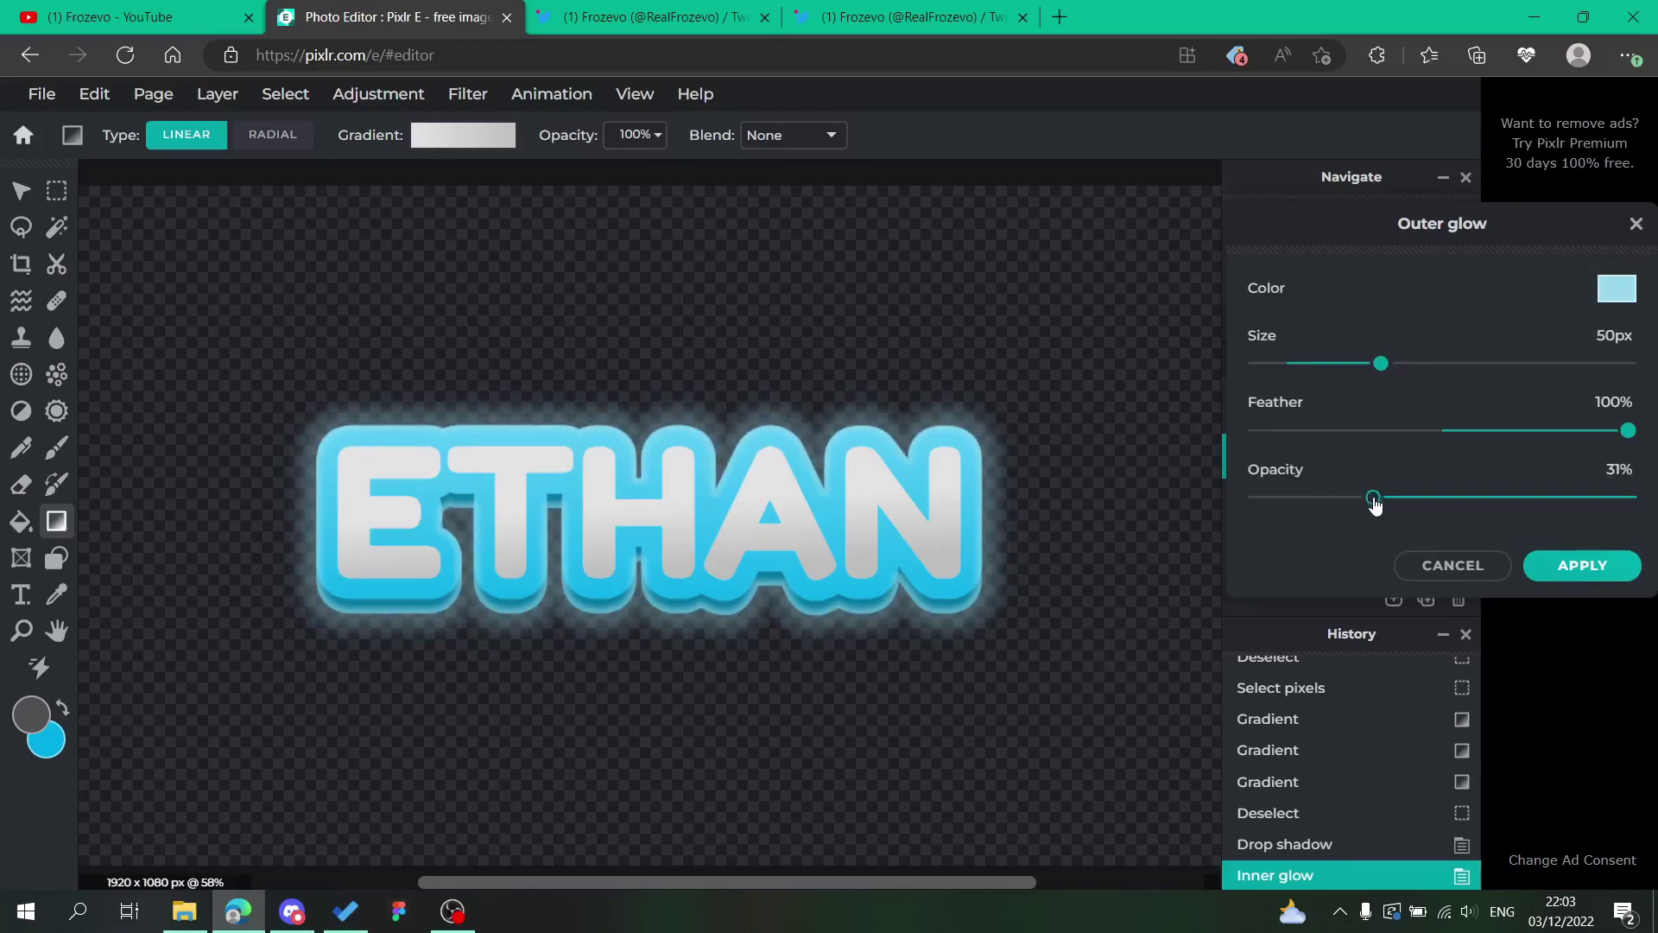
{"action": "left_click", "coordinate": [1533, 573]}
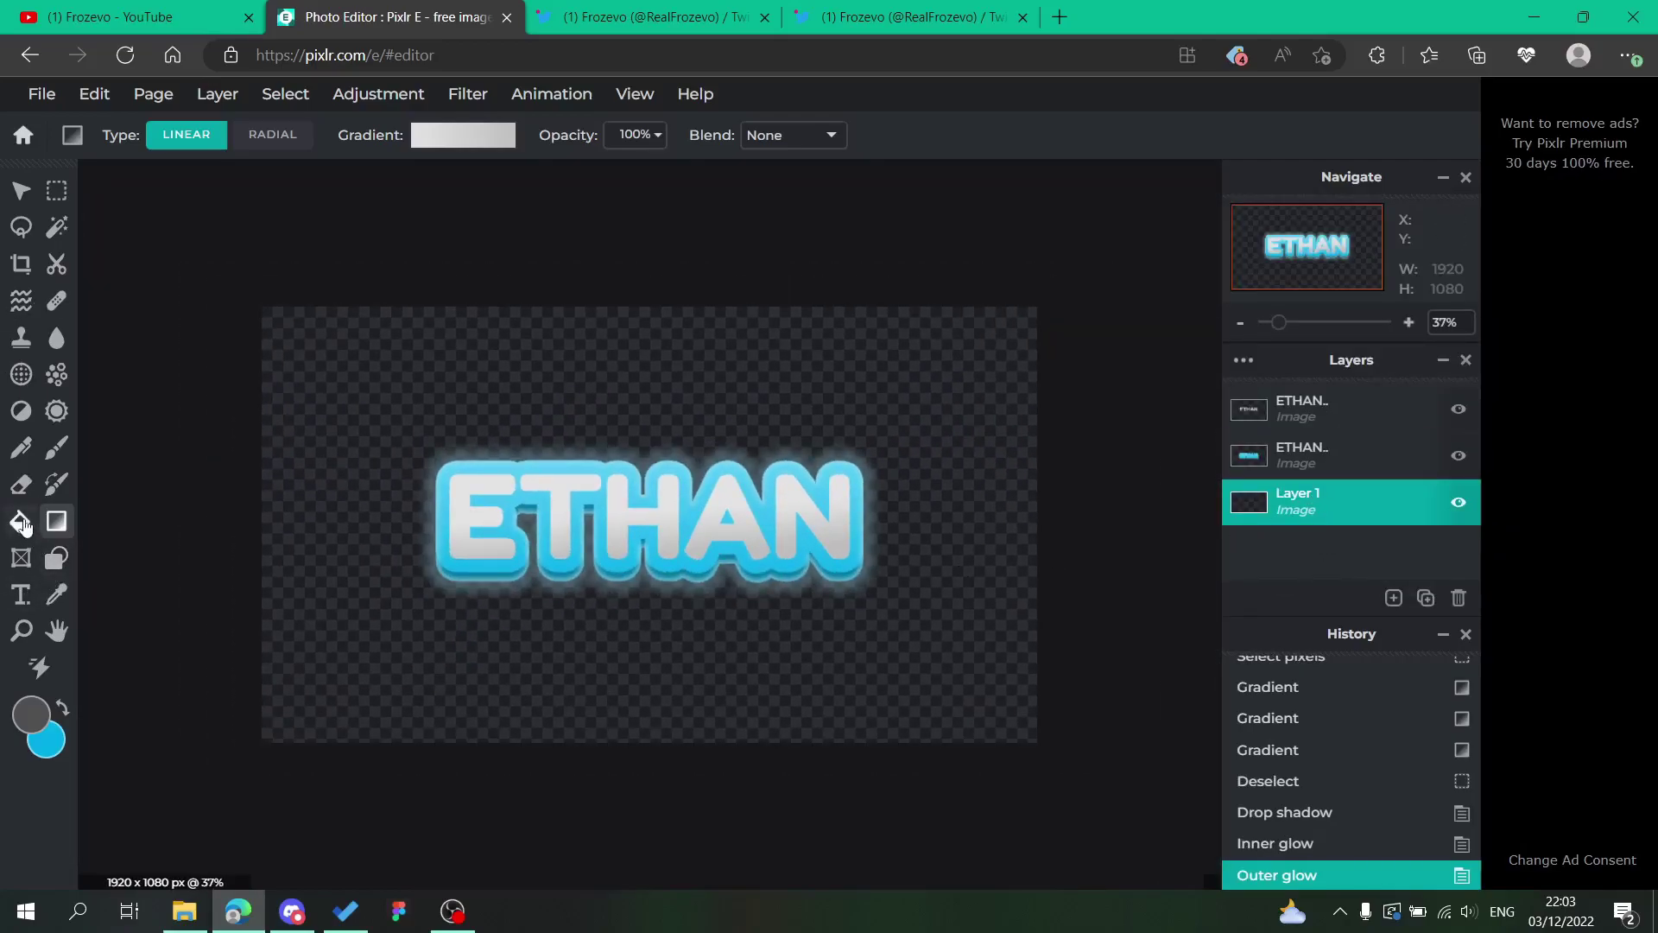
Paint-bucket the empty background layer with solid grey
{"action": "left_click", "coordinate": [21, 521]}
{"action": "left_click", "coordinate": [736, 534]}
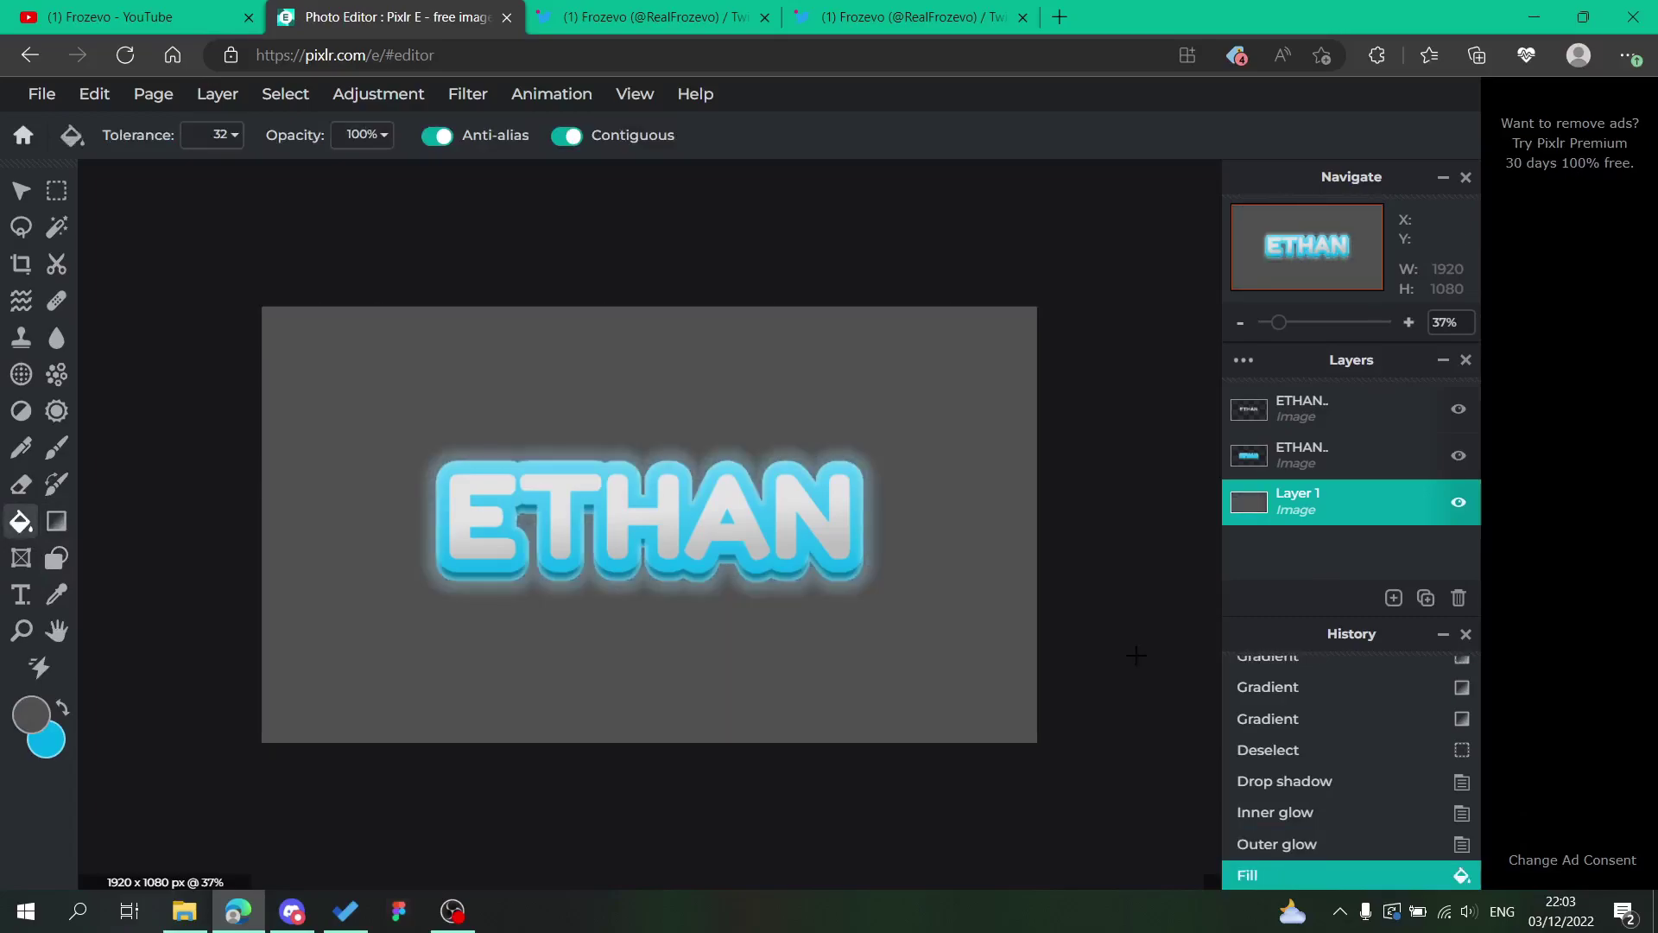
{"action": "key", "text": "v"}
{"action": "scroll", "coordinate": [696, 628], "scroll_direction": "up", "scroll_amount": 3}
{"action": "scroll", "coordinate": [696, 628], "scroll_direction": "down", "scroll_amount": 3}
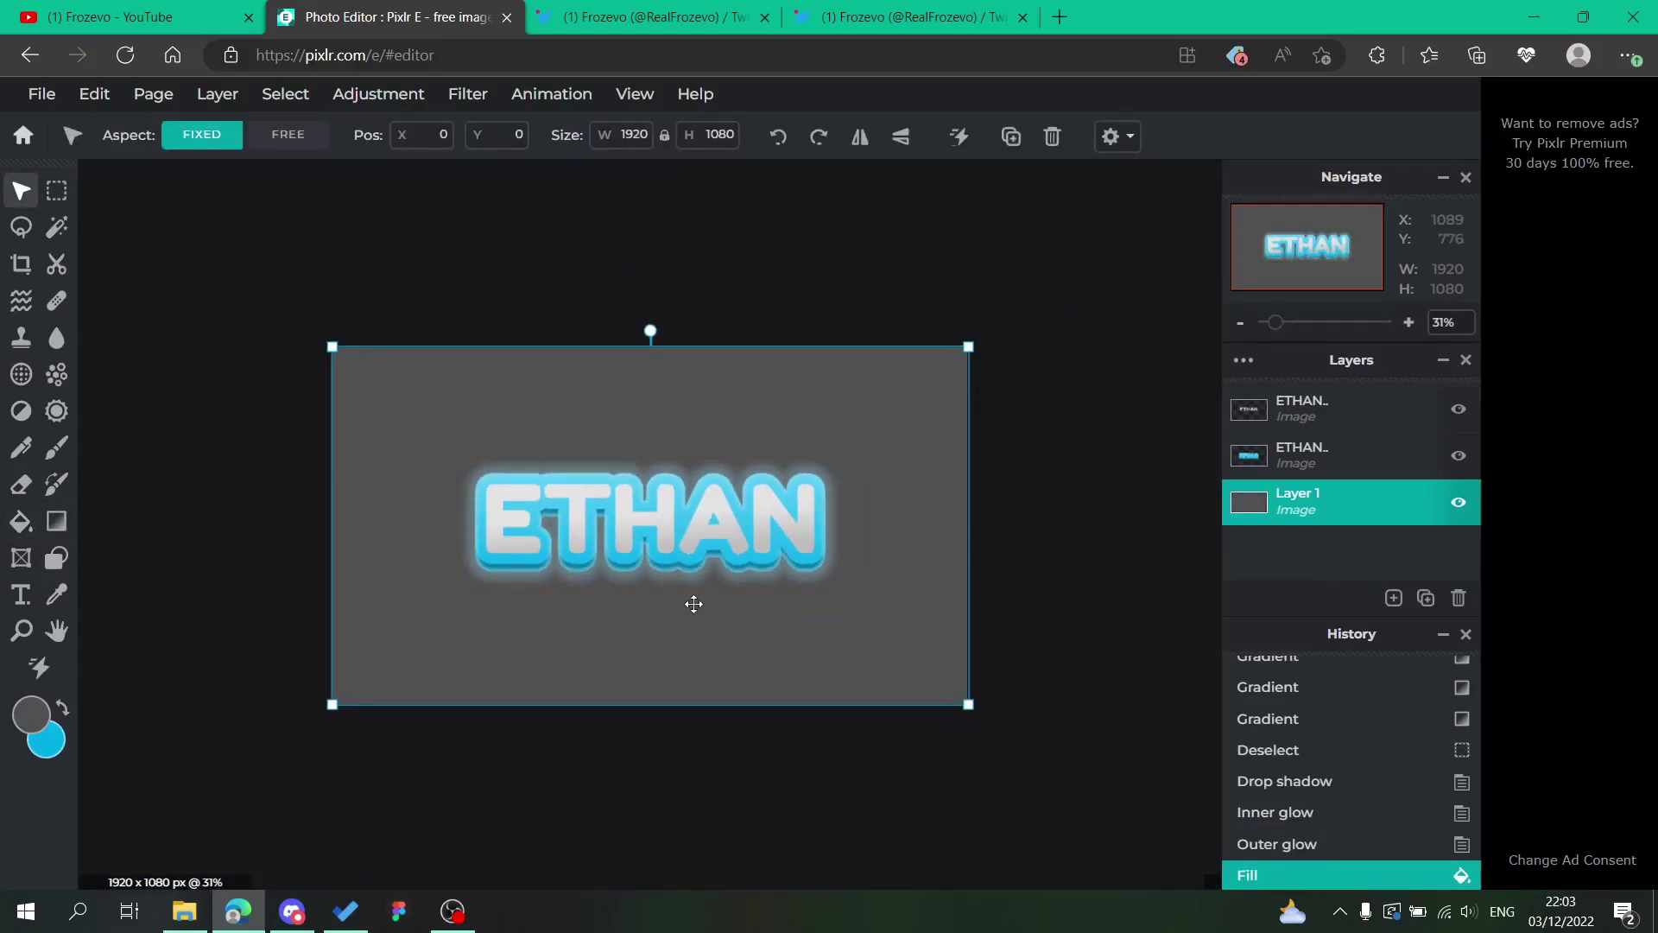
{"action": "scroll", "coordinate": [692, 611], "scroll_direction": "up", "scroll_amount": 2}
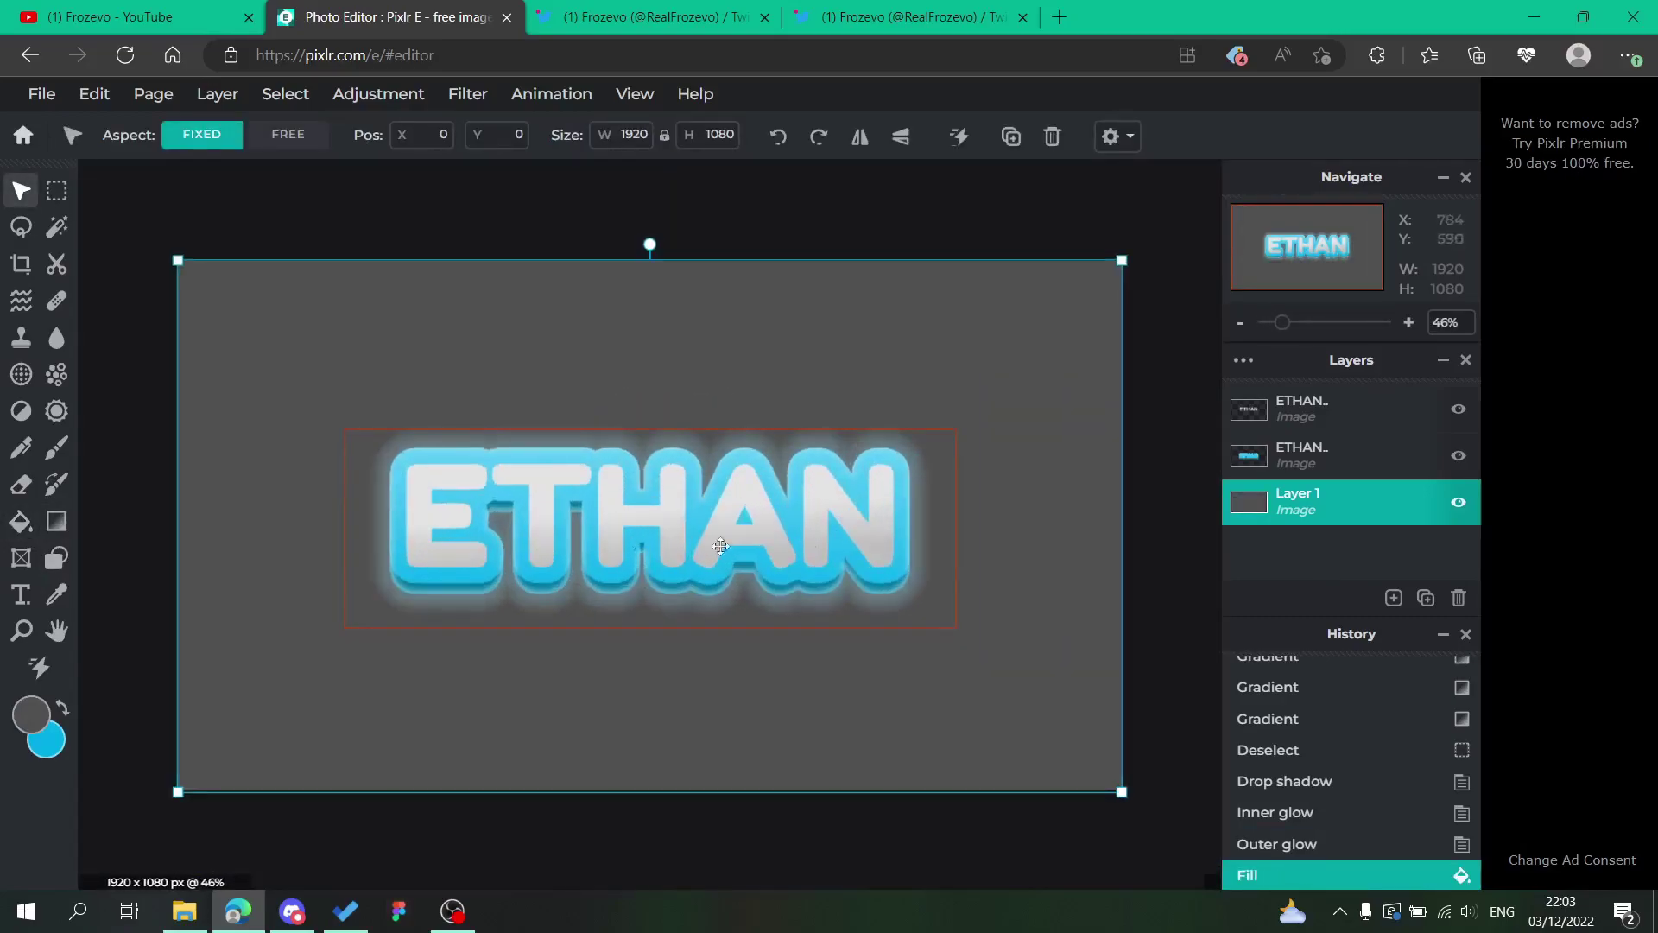
{"action": "scroll", "coordinate": [588, 587], "scroll_direction": "up", "scroll_amount": 2}
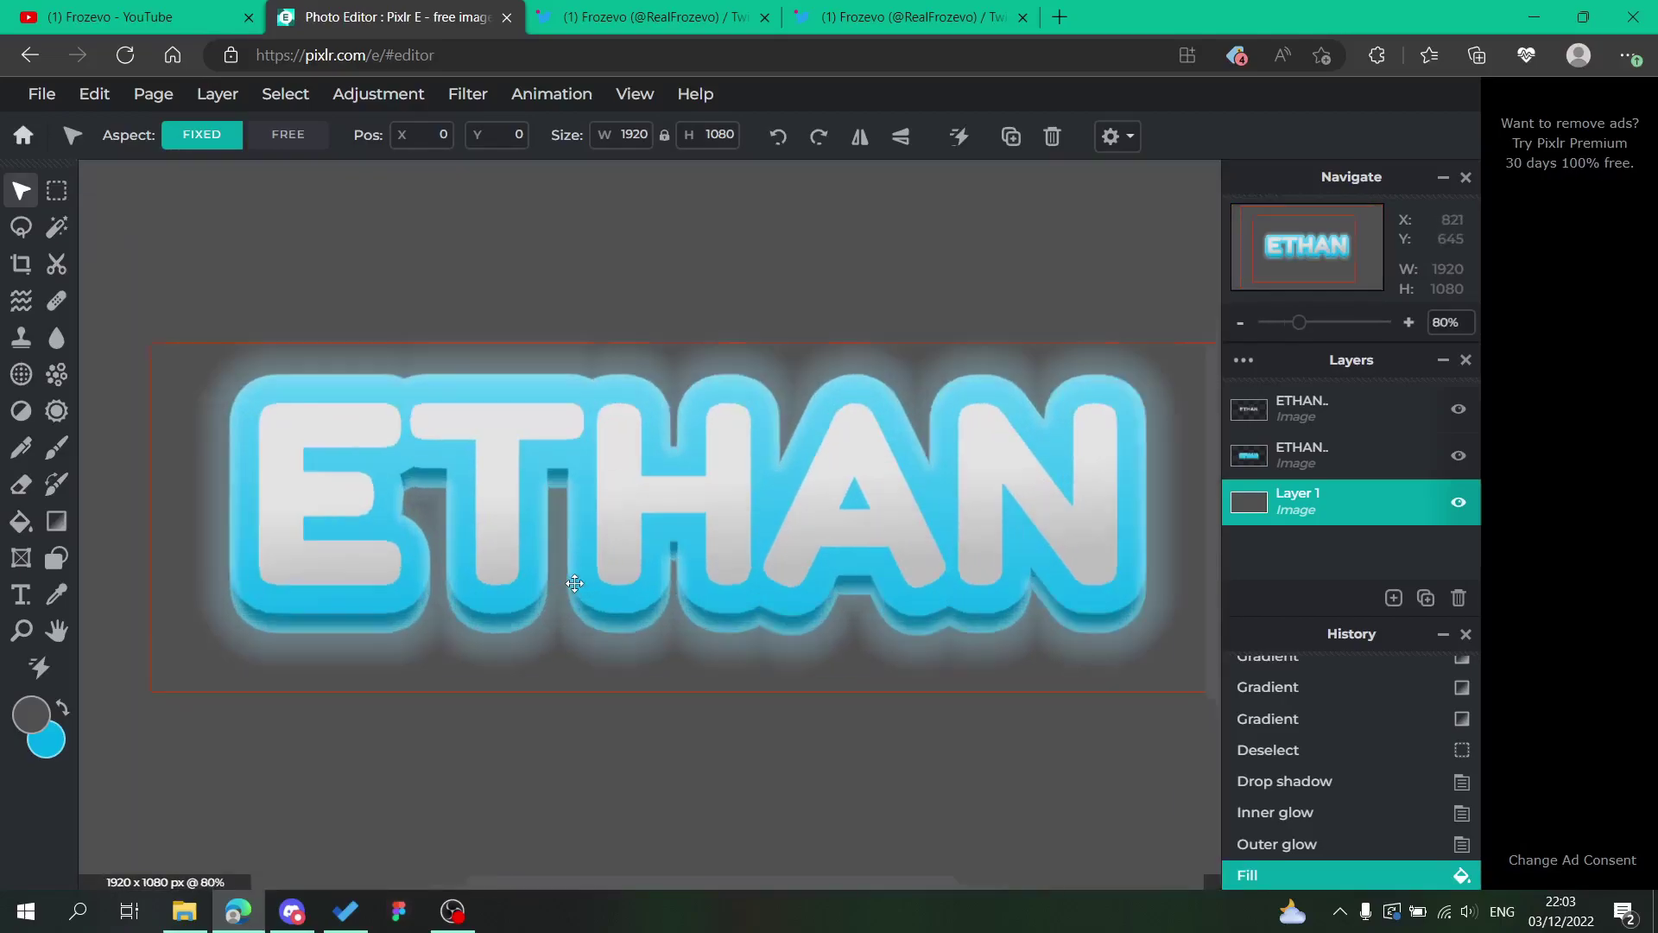
{"action": "scroll", "coordinate": [590, 533], "scroll_direction": "down", "scroll_amount": 2}
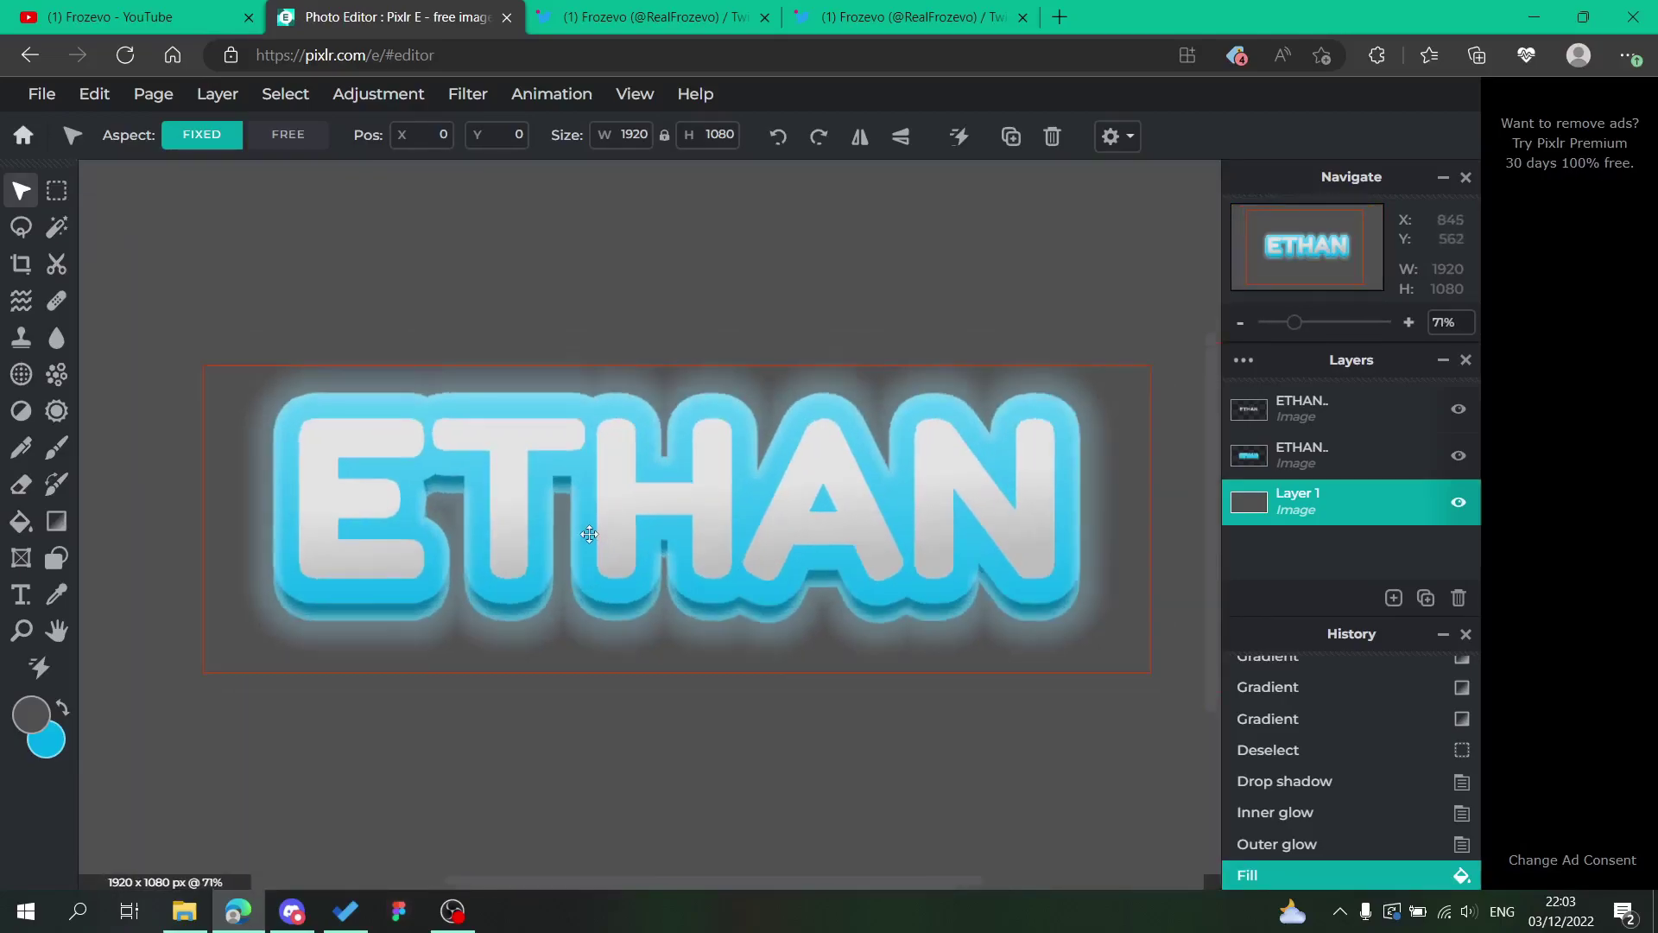